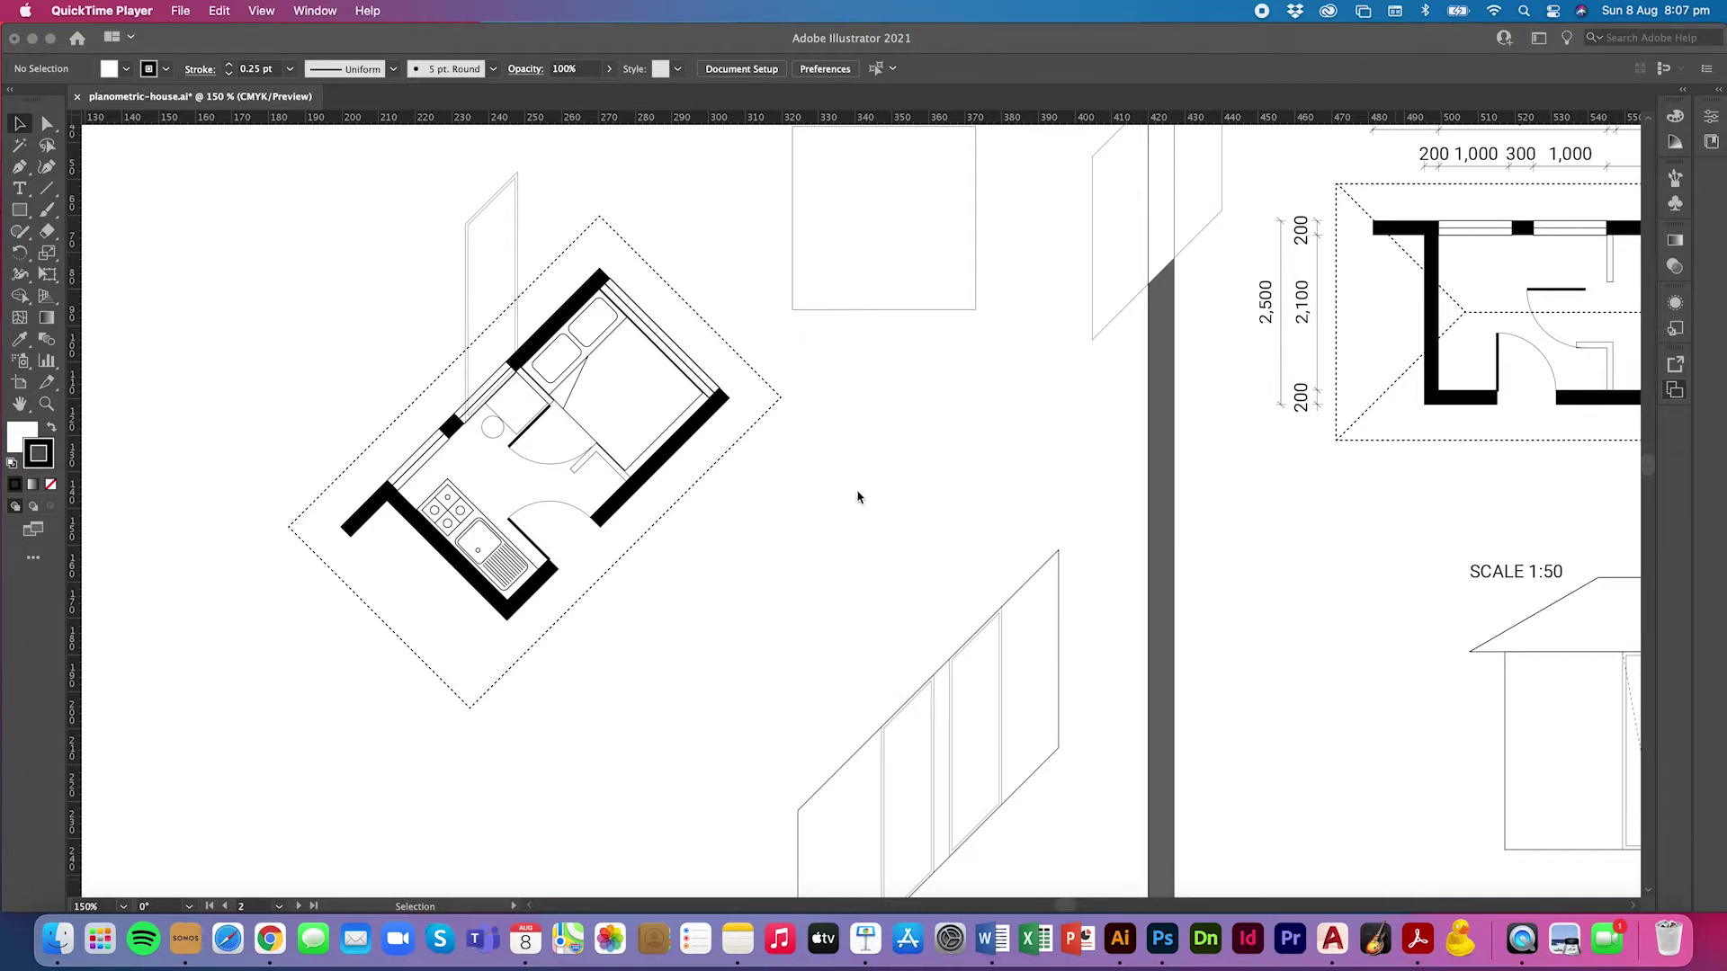
Step: Bring Illustrator to the front and show the Actions panel from the Window menu
click(314, 11)
click(224, 239)
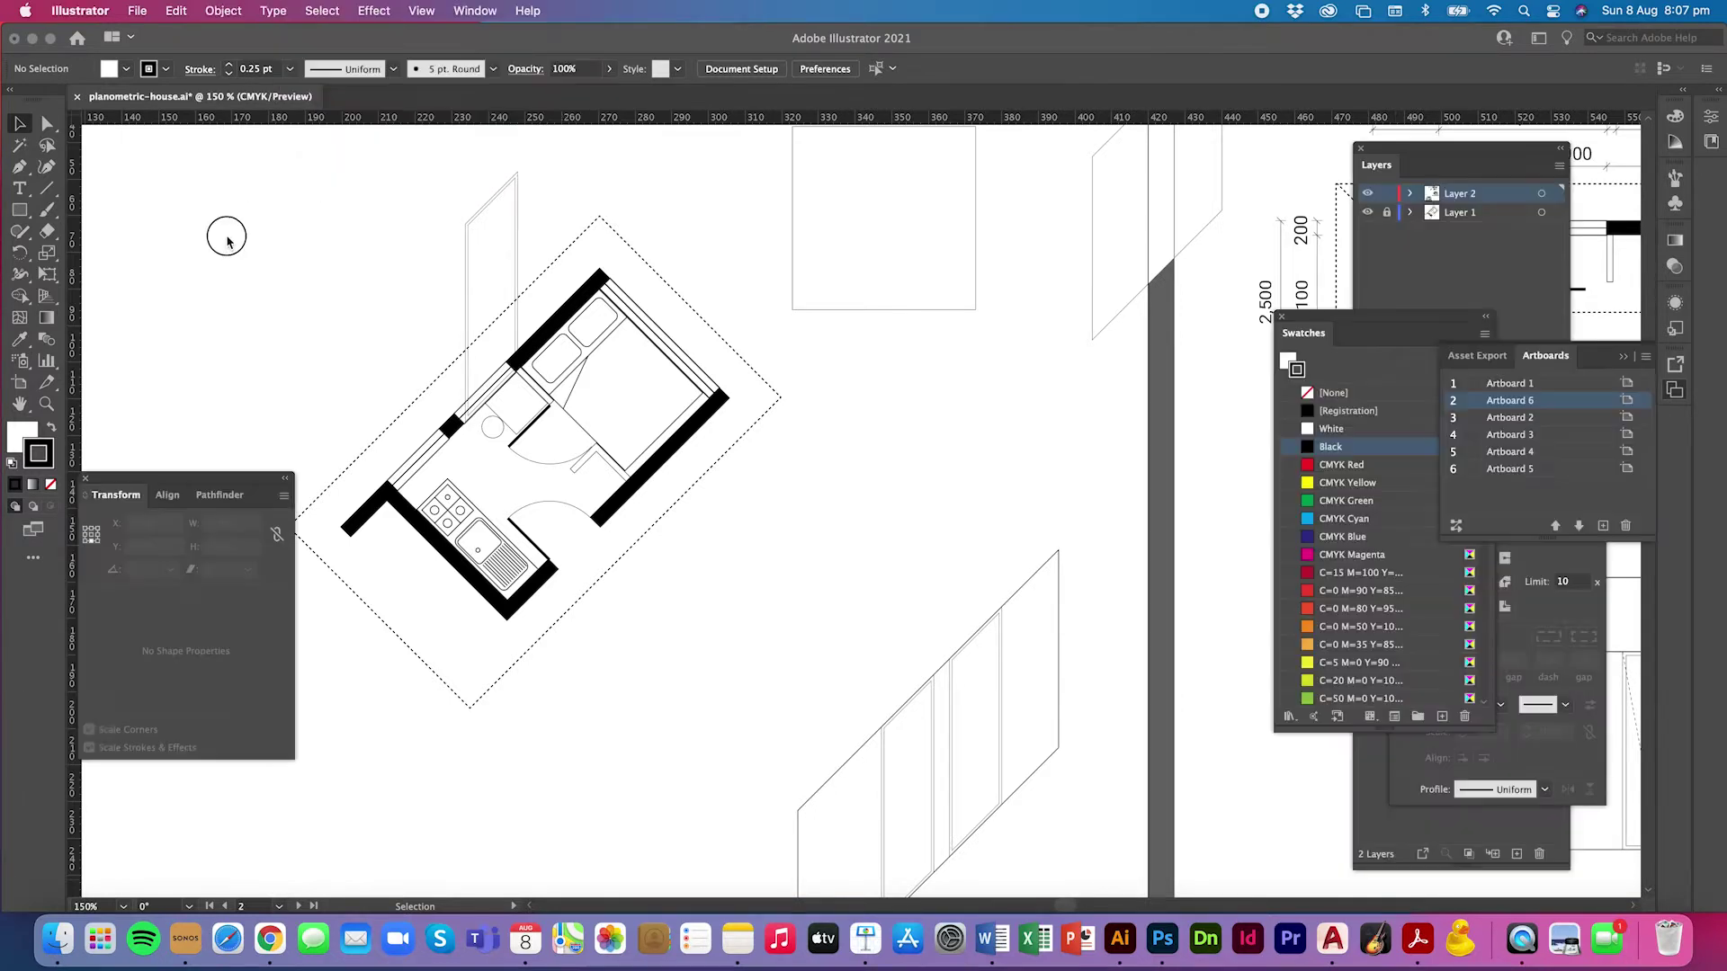
click(474, 11)
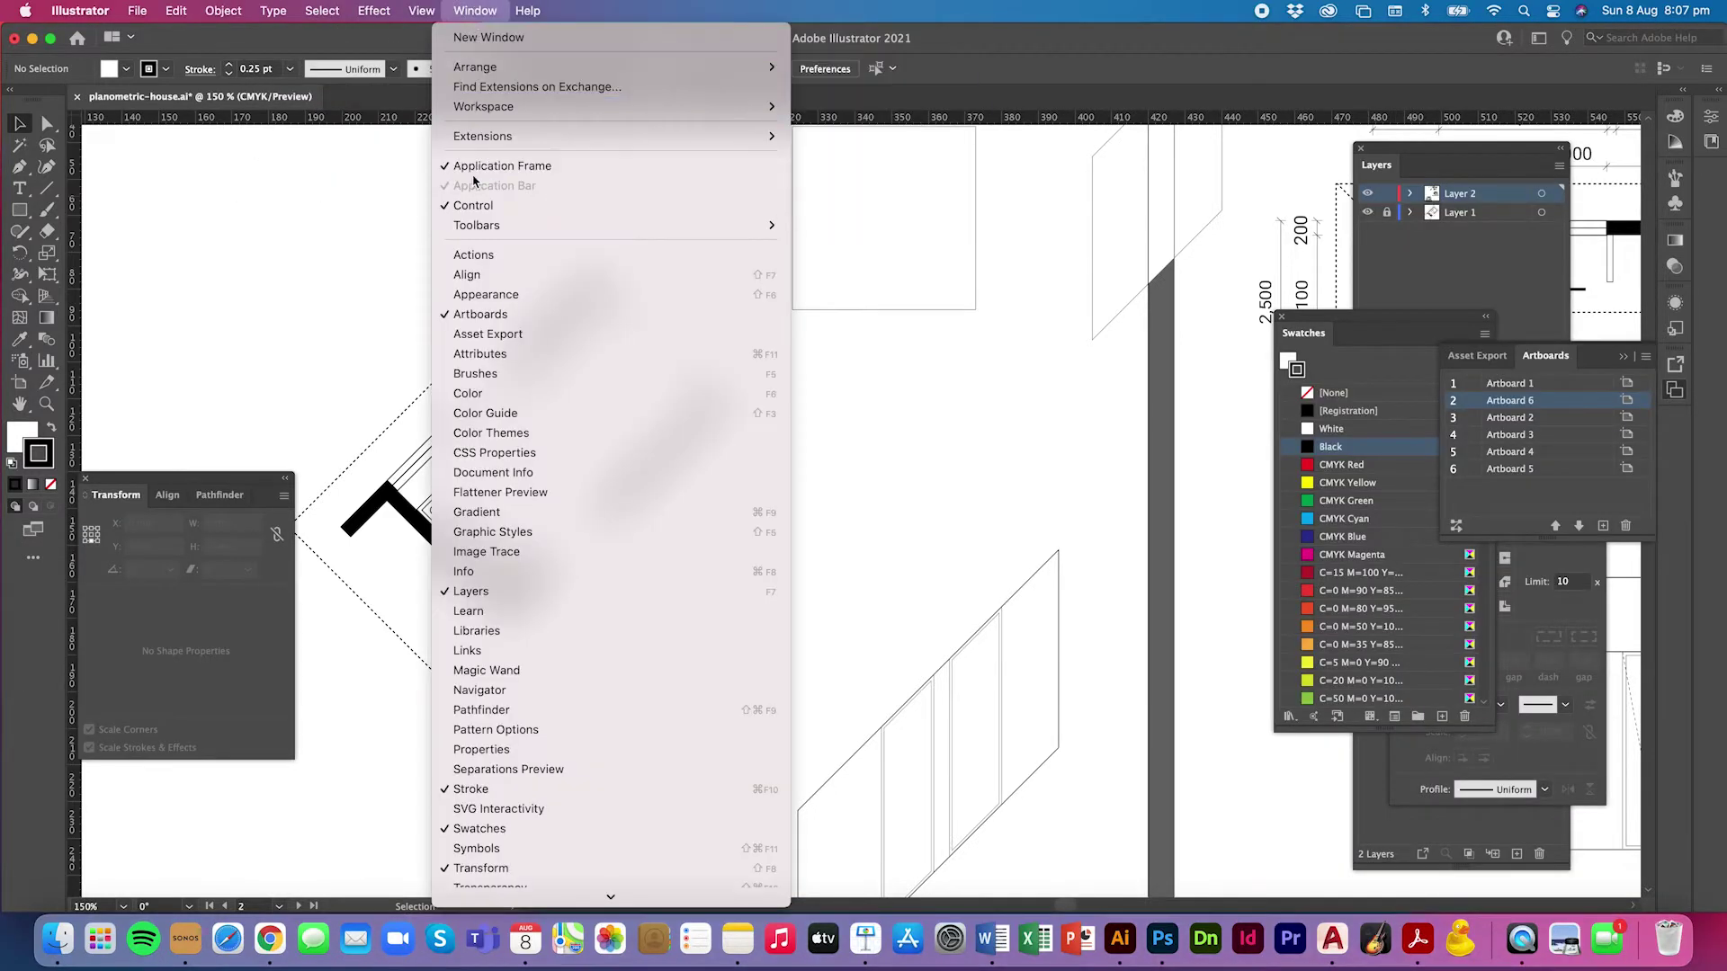
click(474, 255)
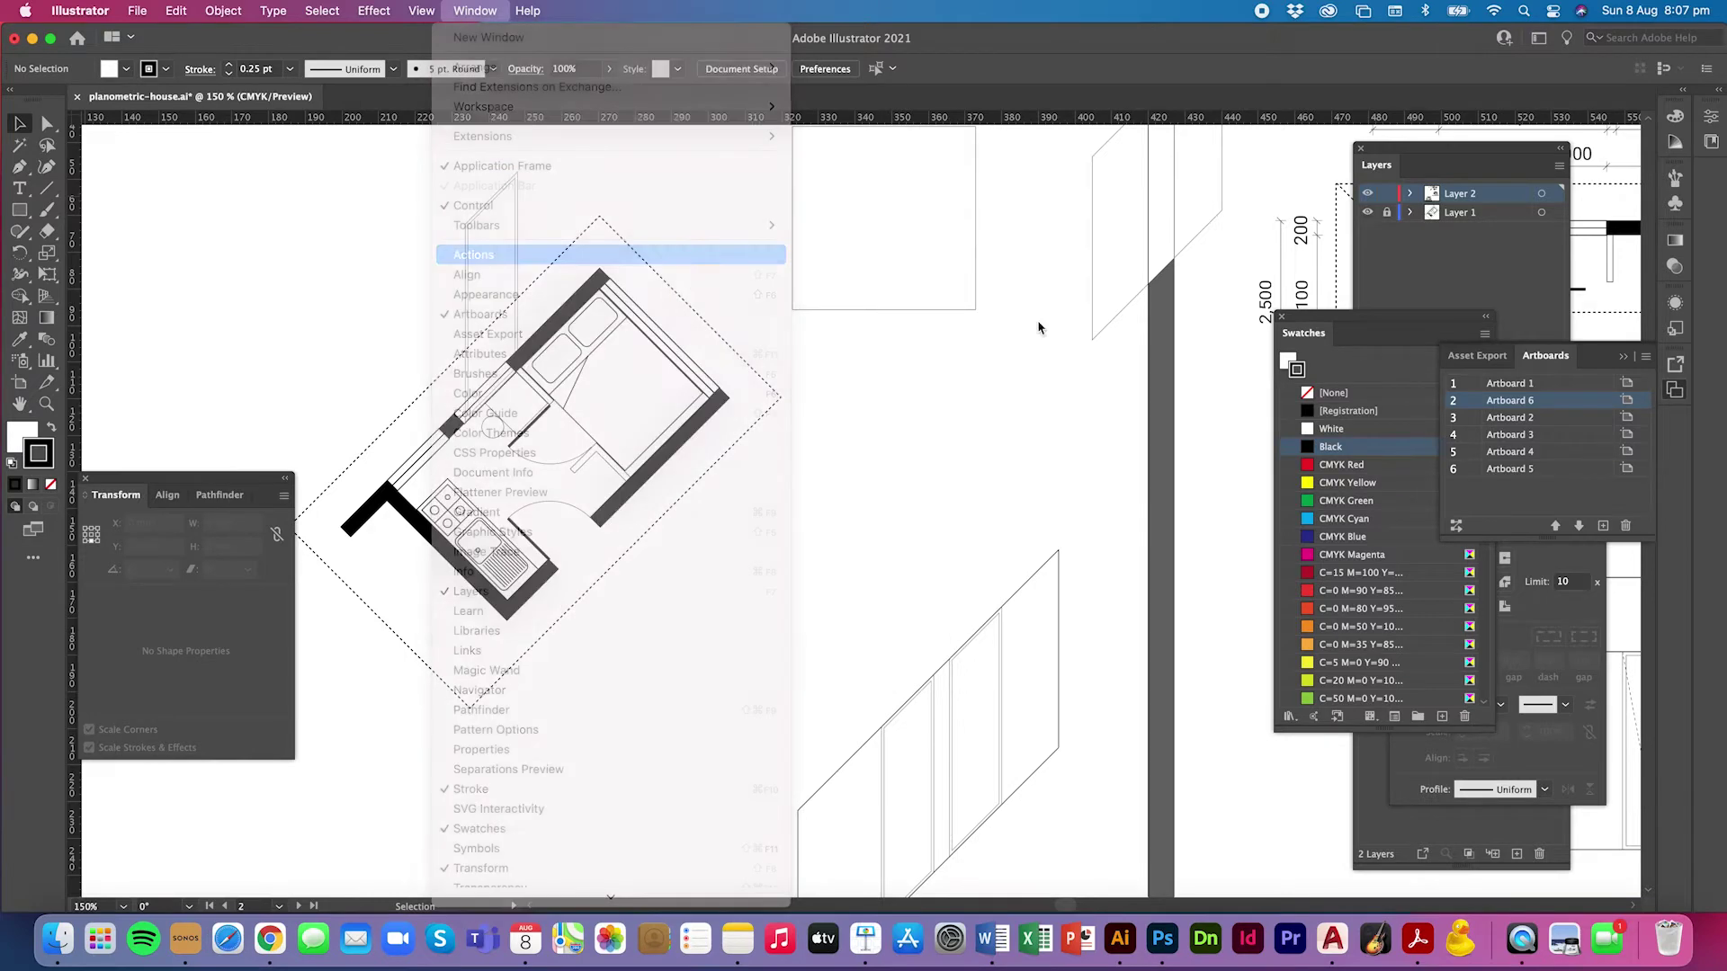
Step: Place the Actions panel right of the artwork and briefly expand the Iso left action
drag(1340, 193, 1254, 189)
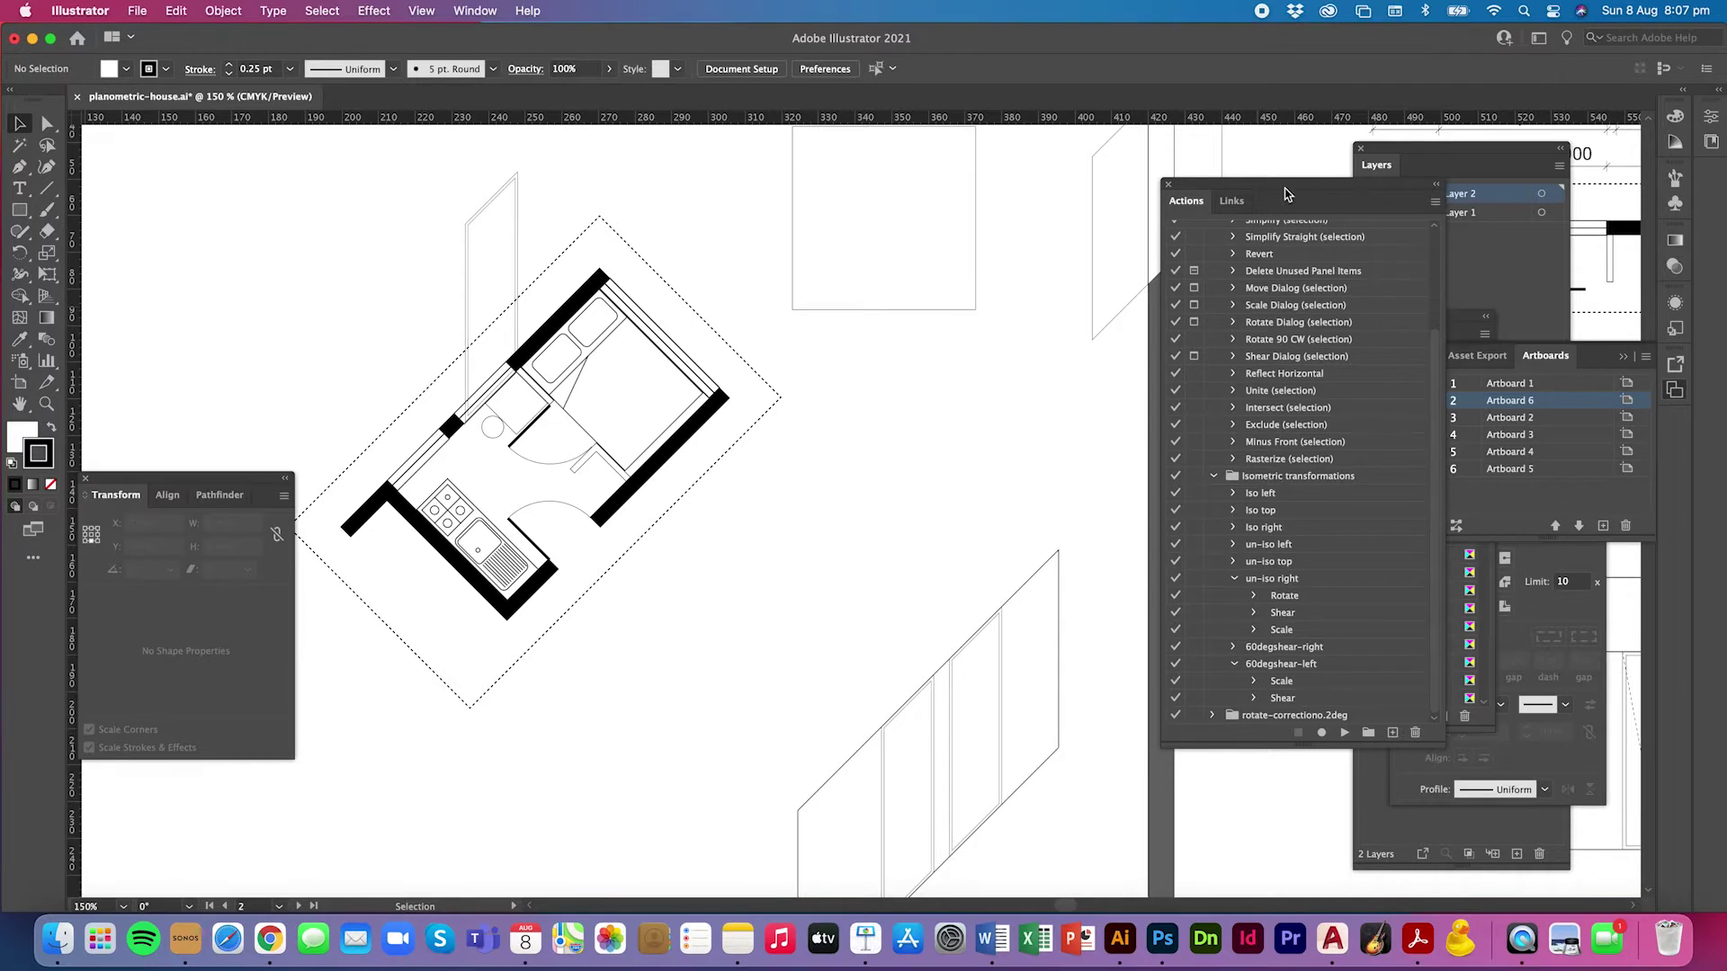
drag(1275, 187, 1066, 158)
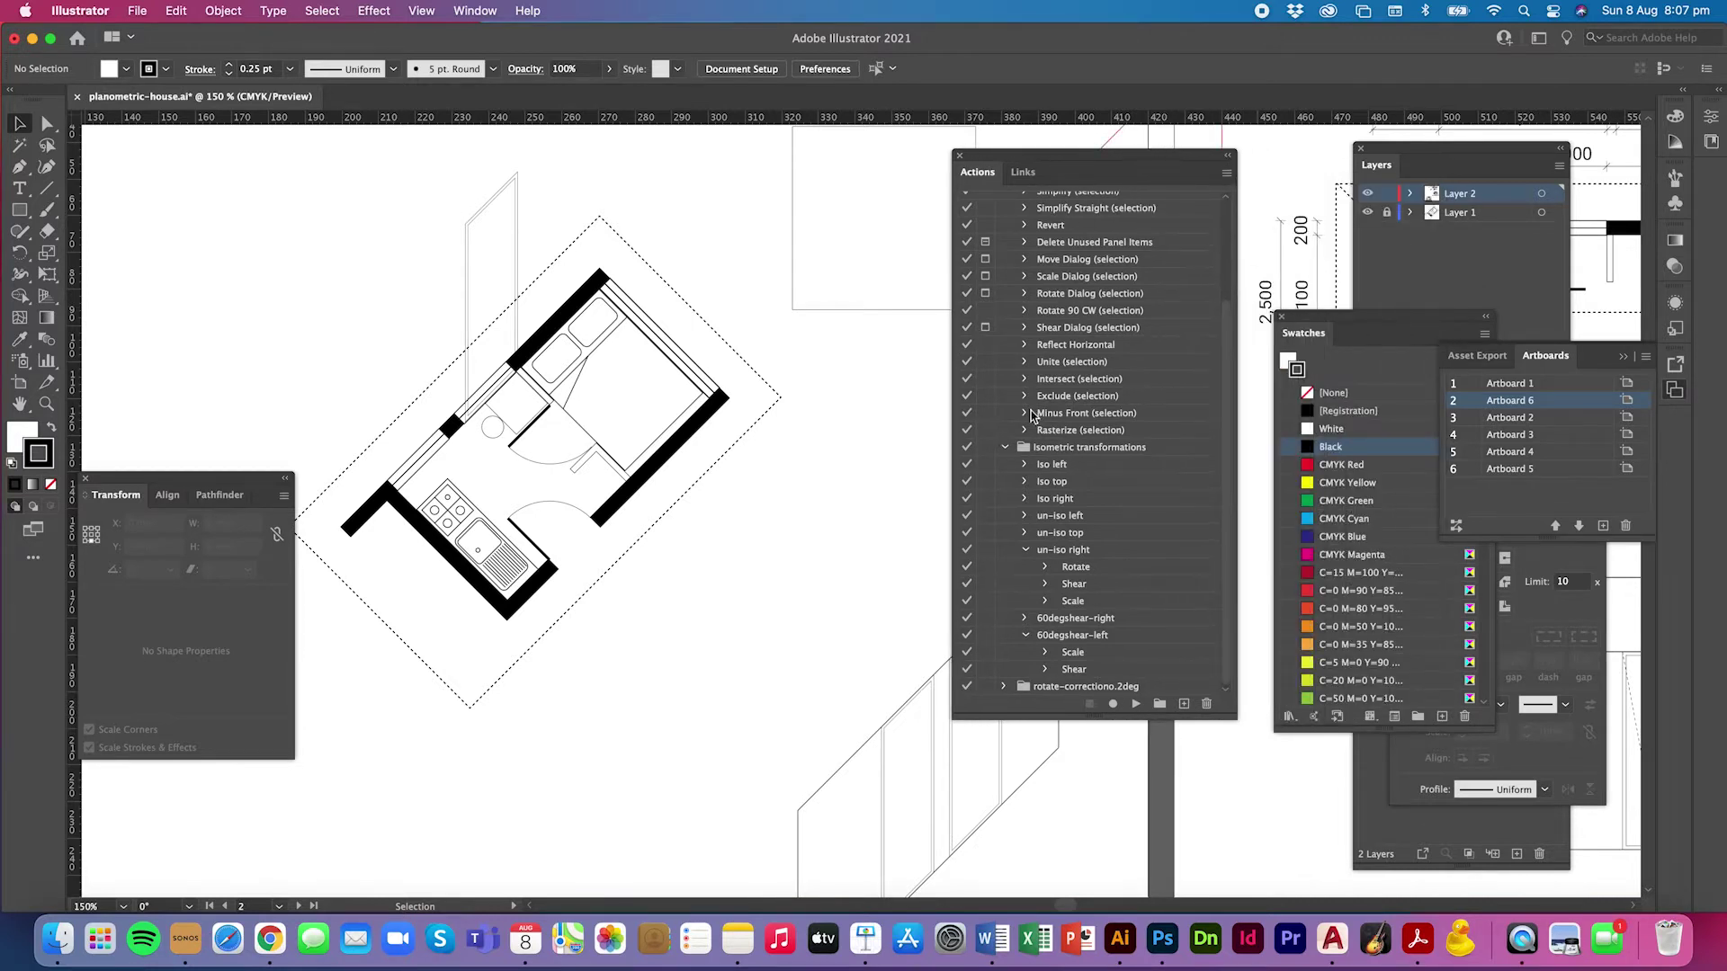
click(1026, 465)
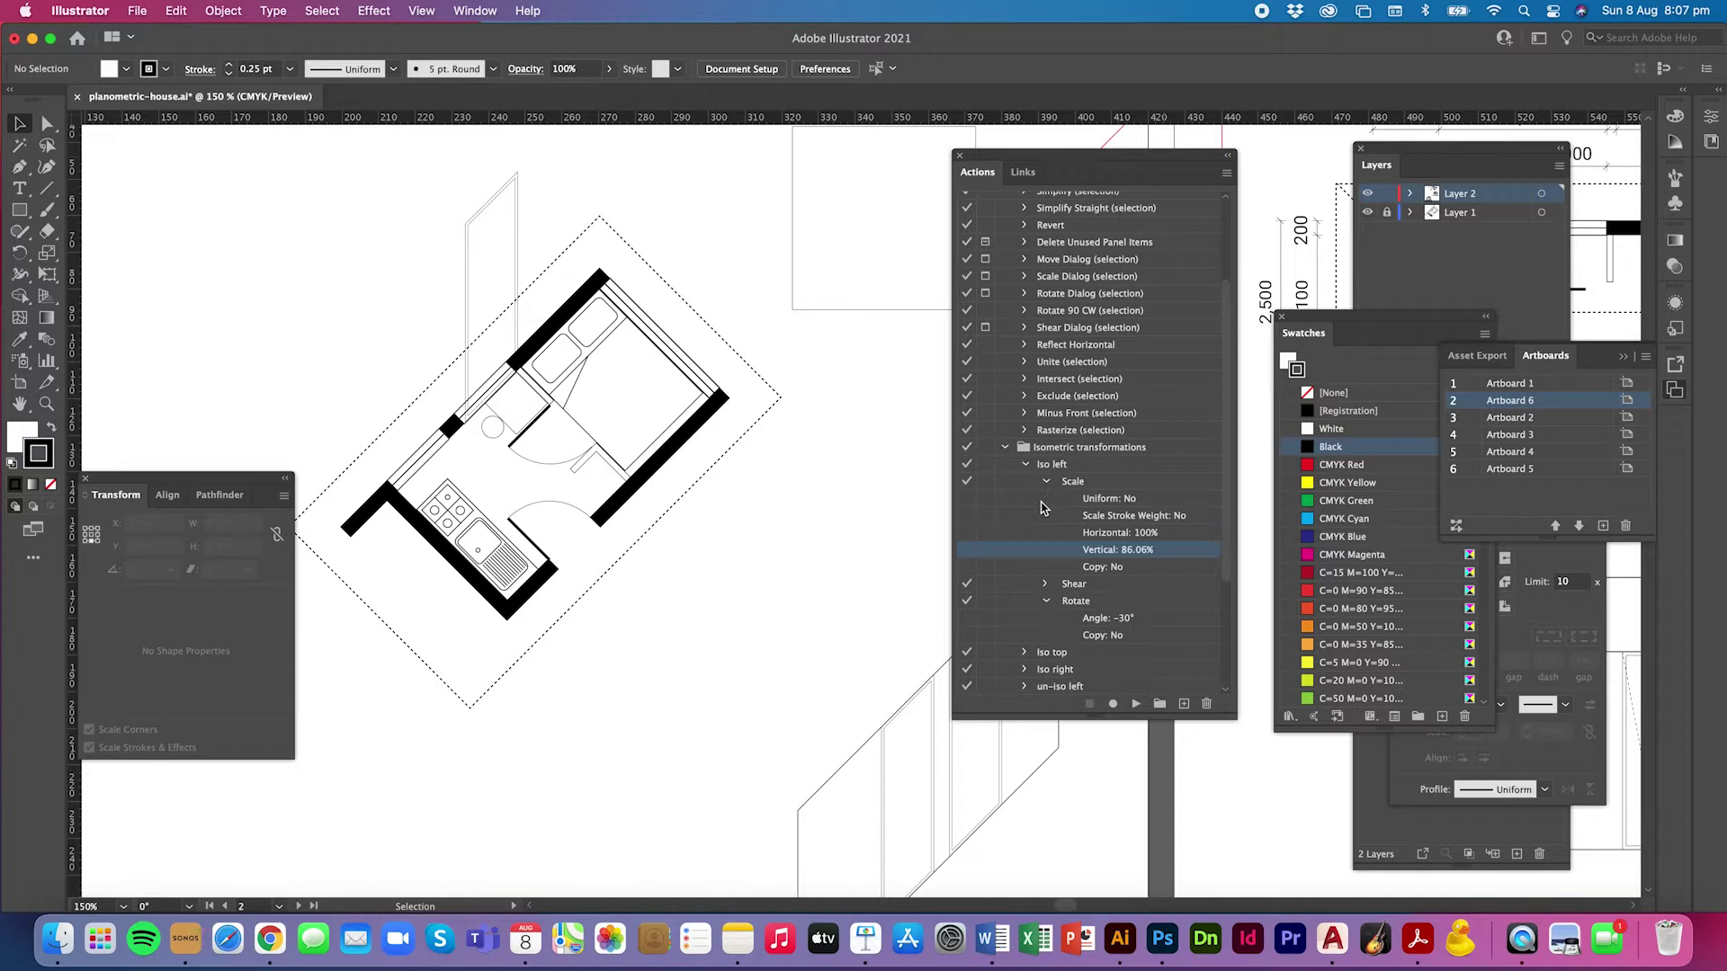
click(1026, 465)
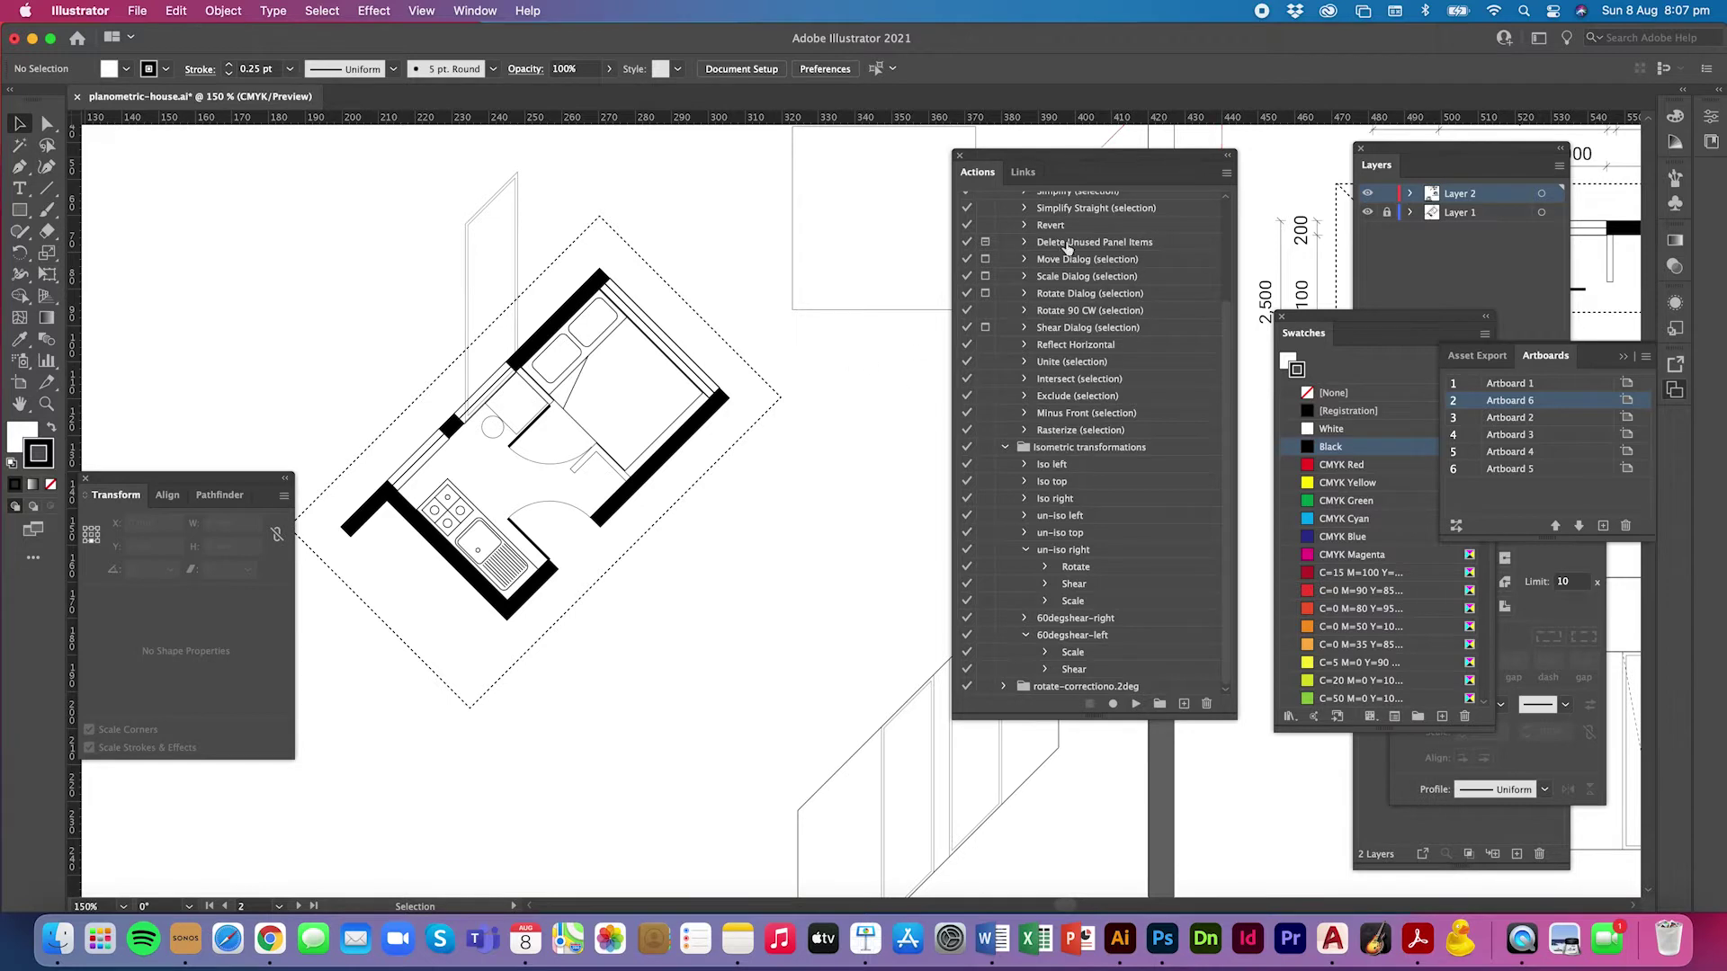
drag(1077, 160, 1124, 228)
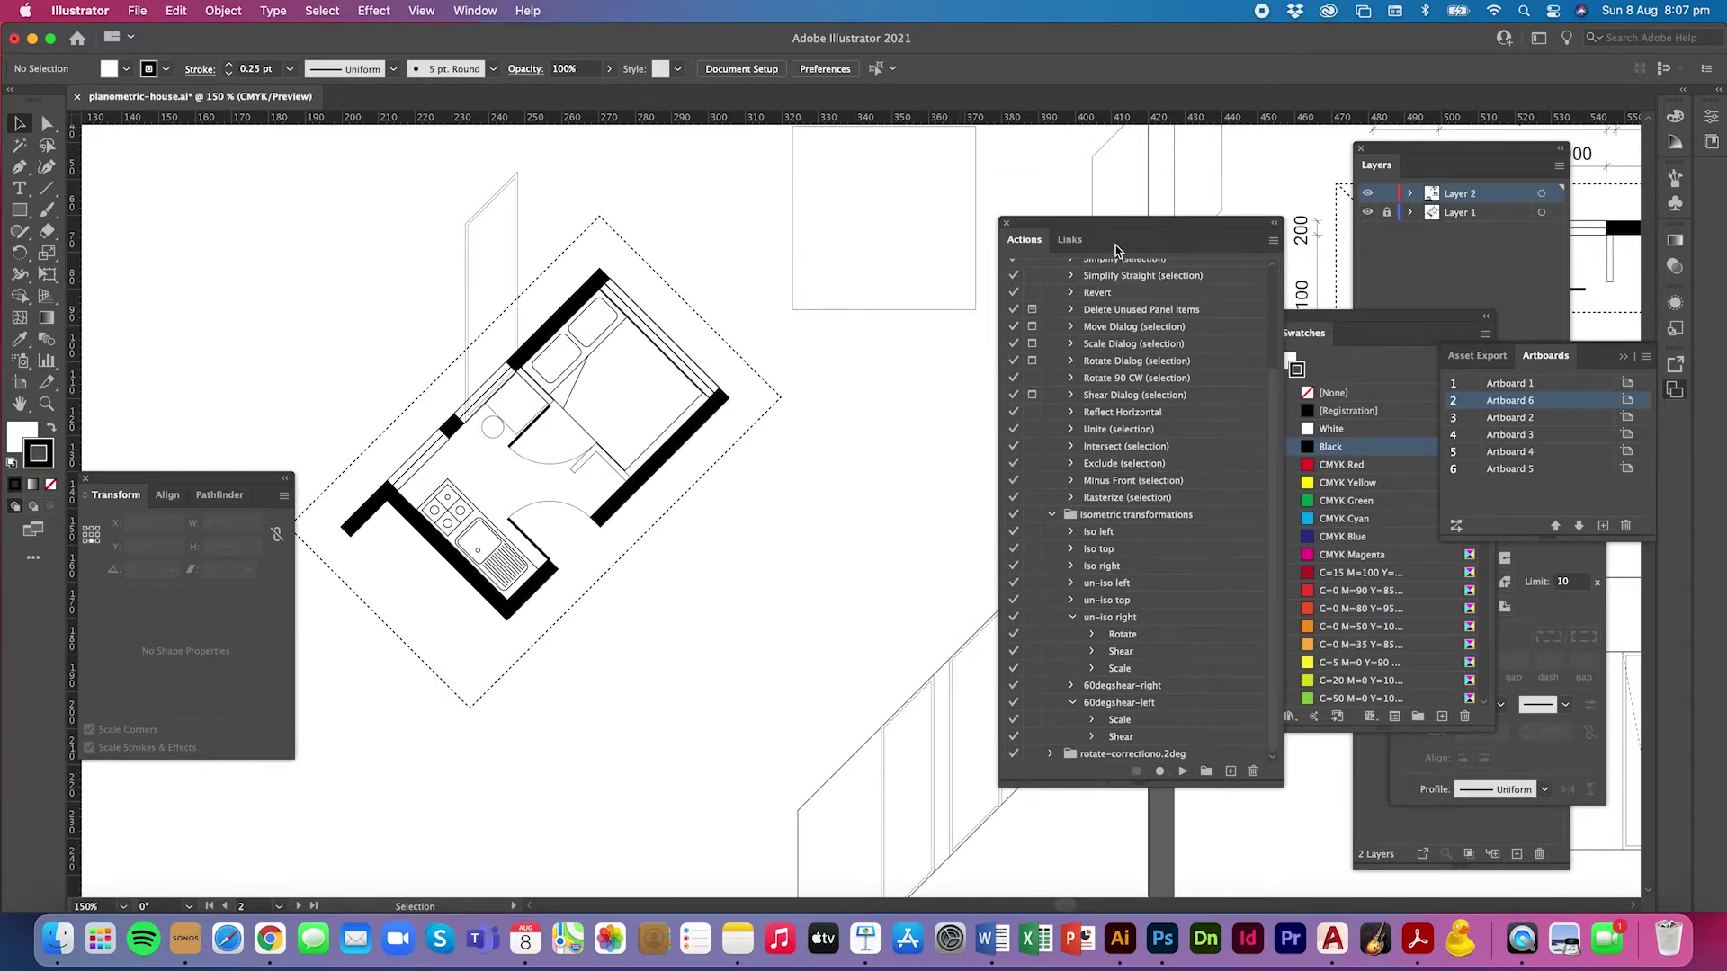
Step: Create a new action set named 'Planometric transformations'
click(1273, 241)
click(1031, 436)
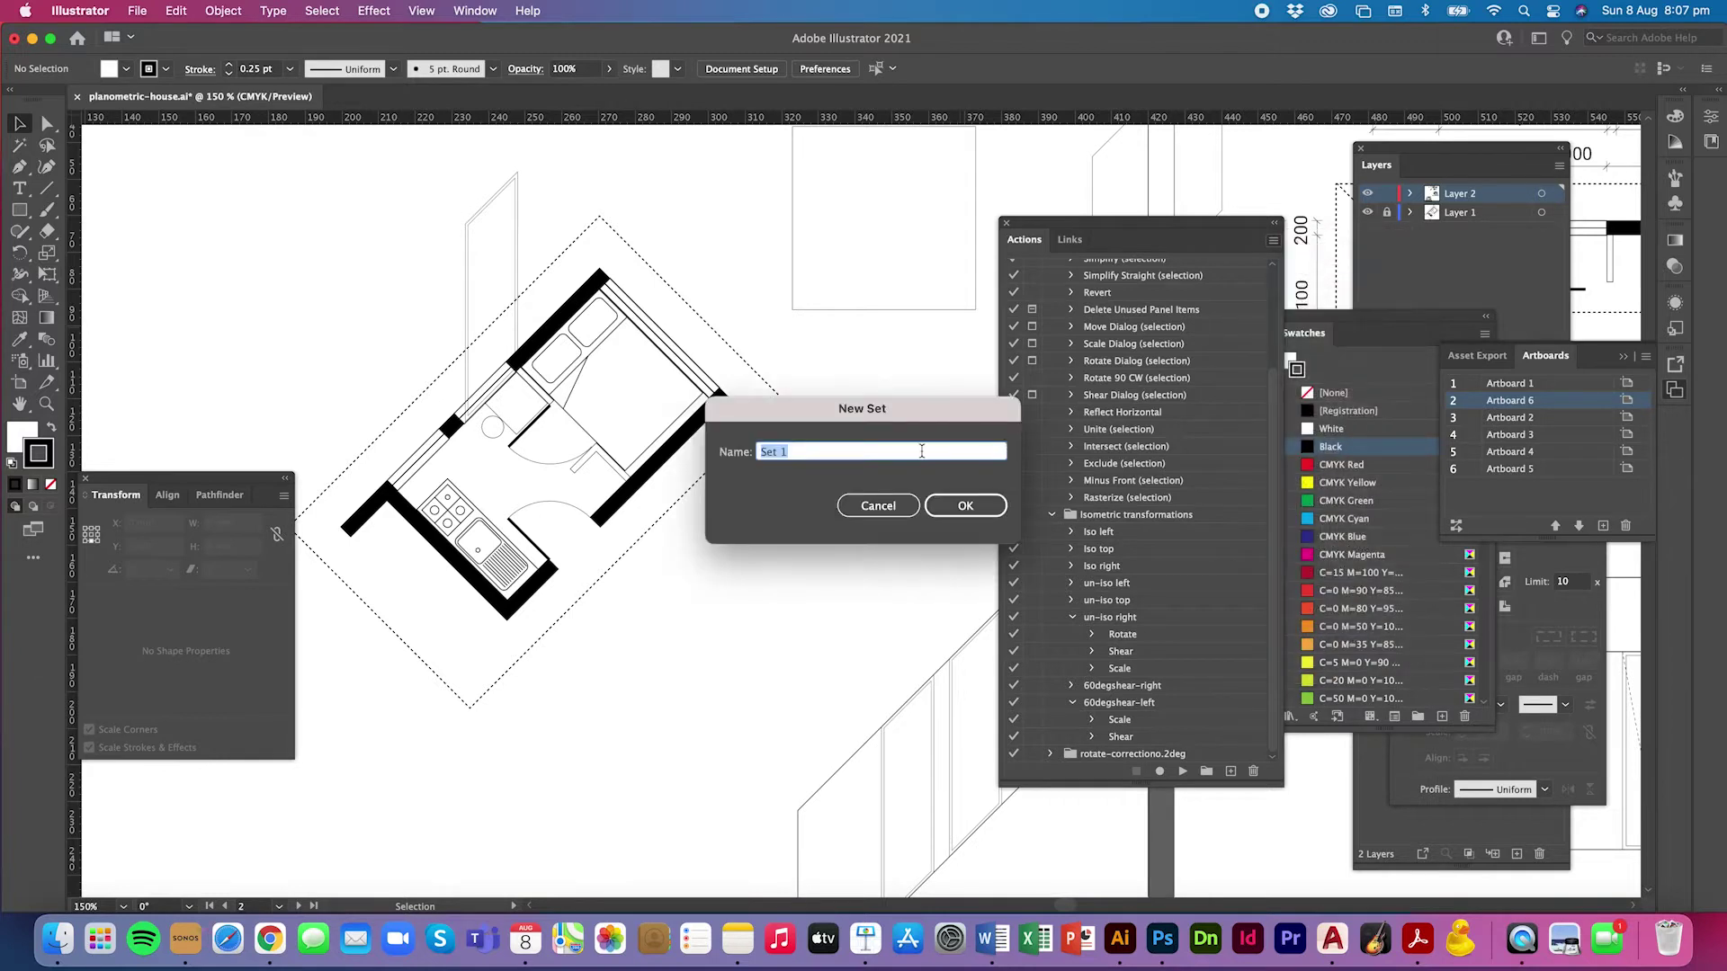
text(Planometric)
click(963, 506)
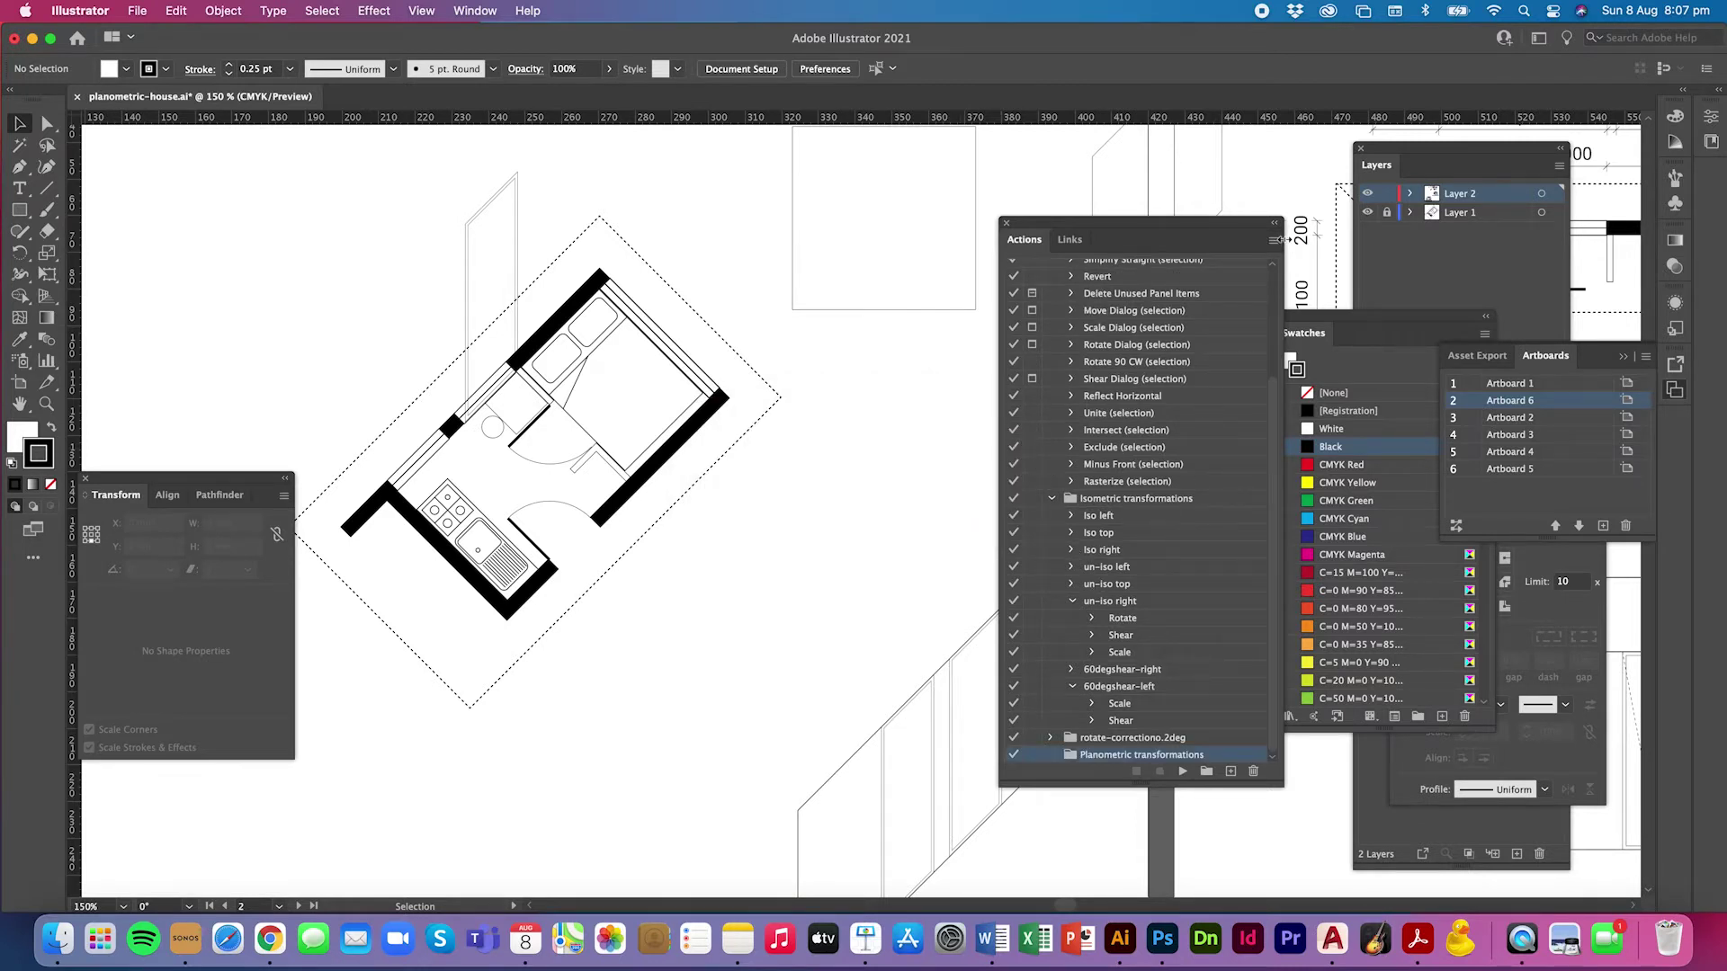
Step: Start a new action in the set named 'Plano right'
click(1272, 240)
click(1317, 248)
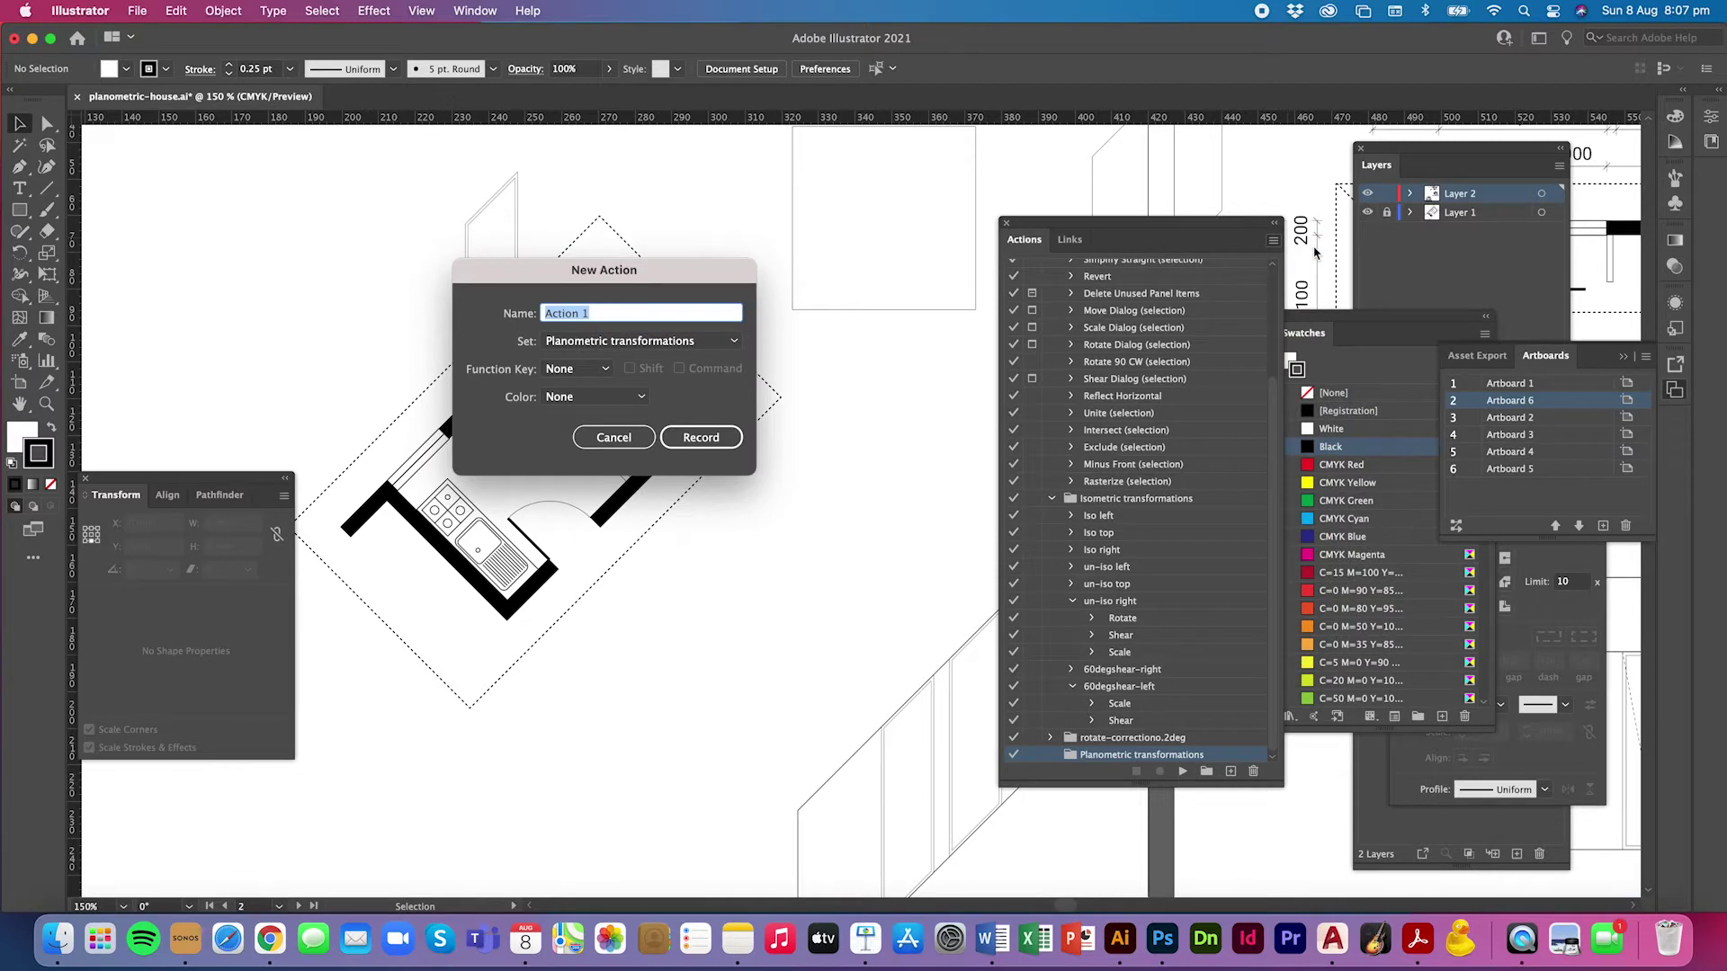
text(Plano right)
Step: Start recording, move the 50 mm square, and scale it 70.7% horizontally
click(702, 438)
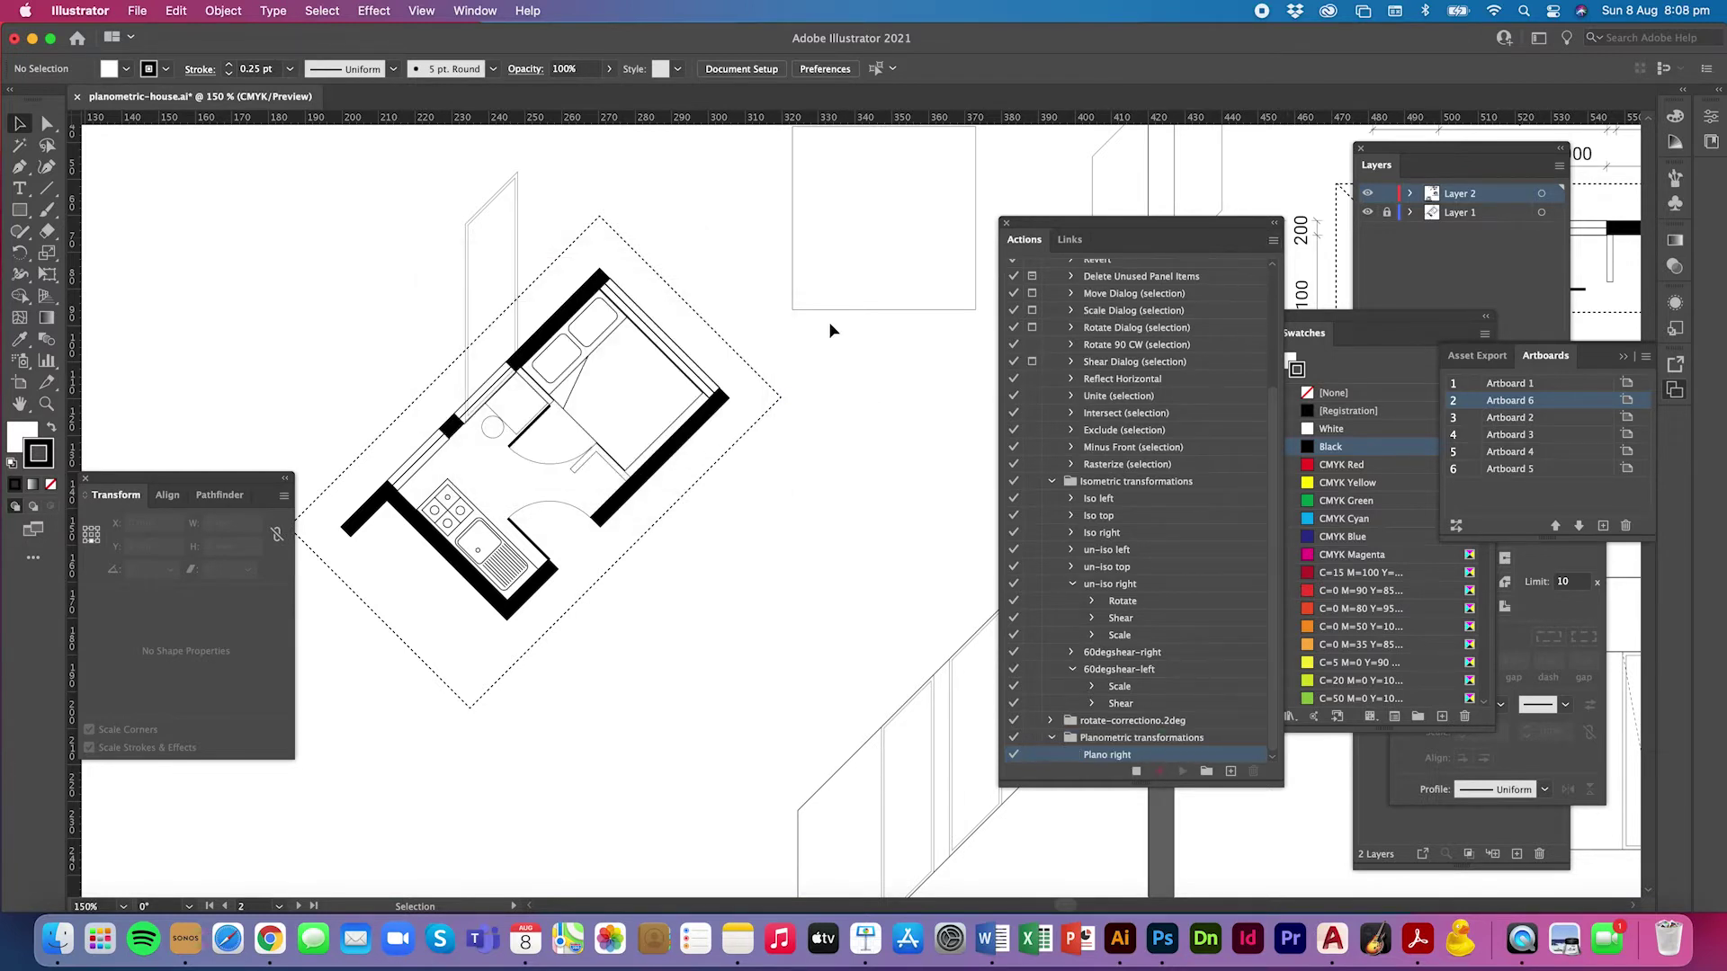
drag(835, 311, 805, 483)
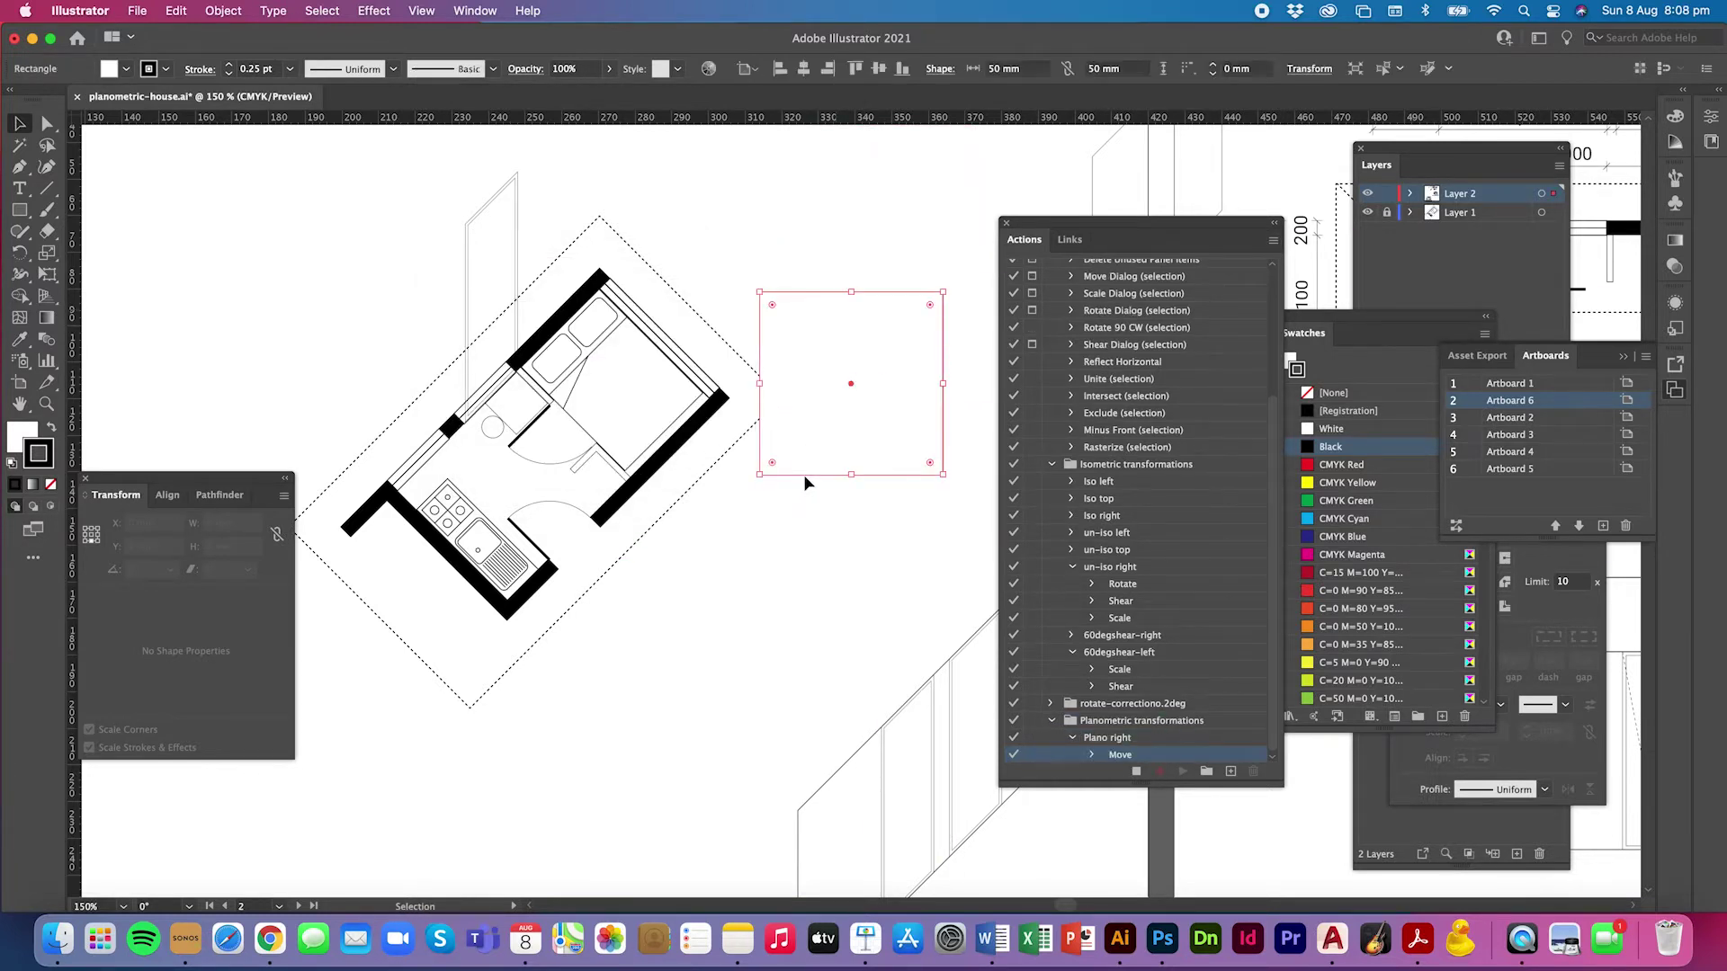
click(225, 10)
mouse_move(236, 38)
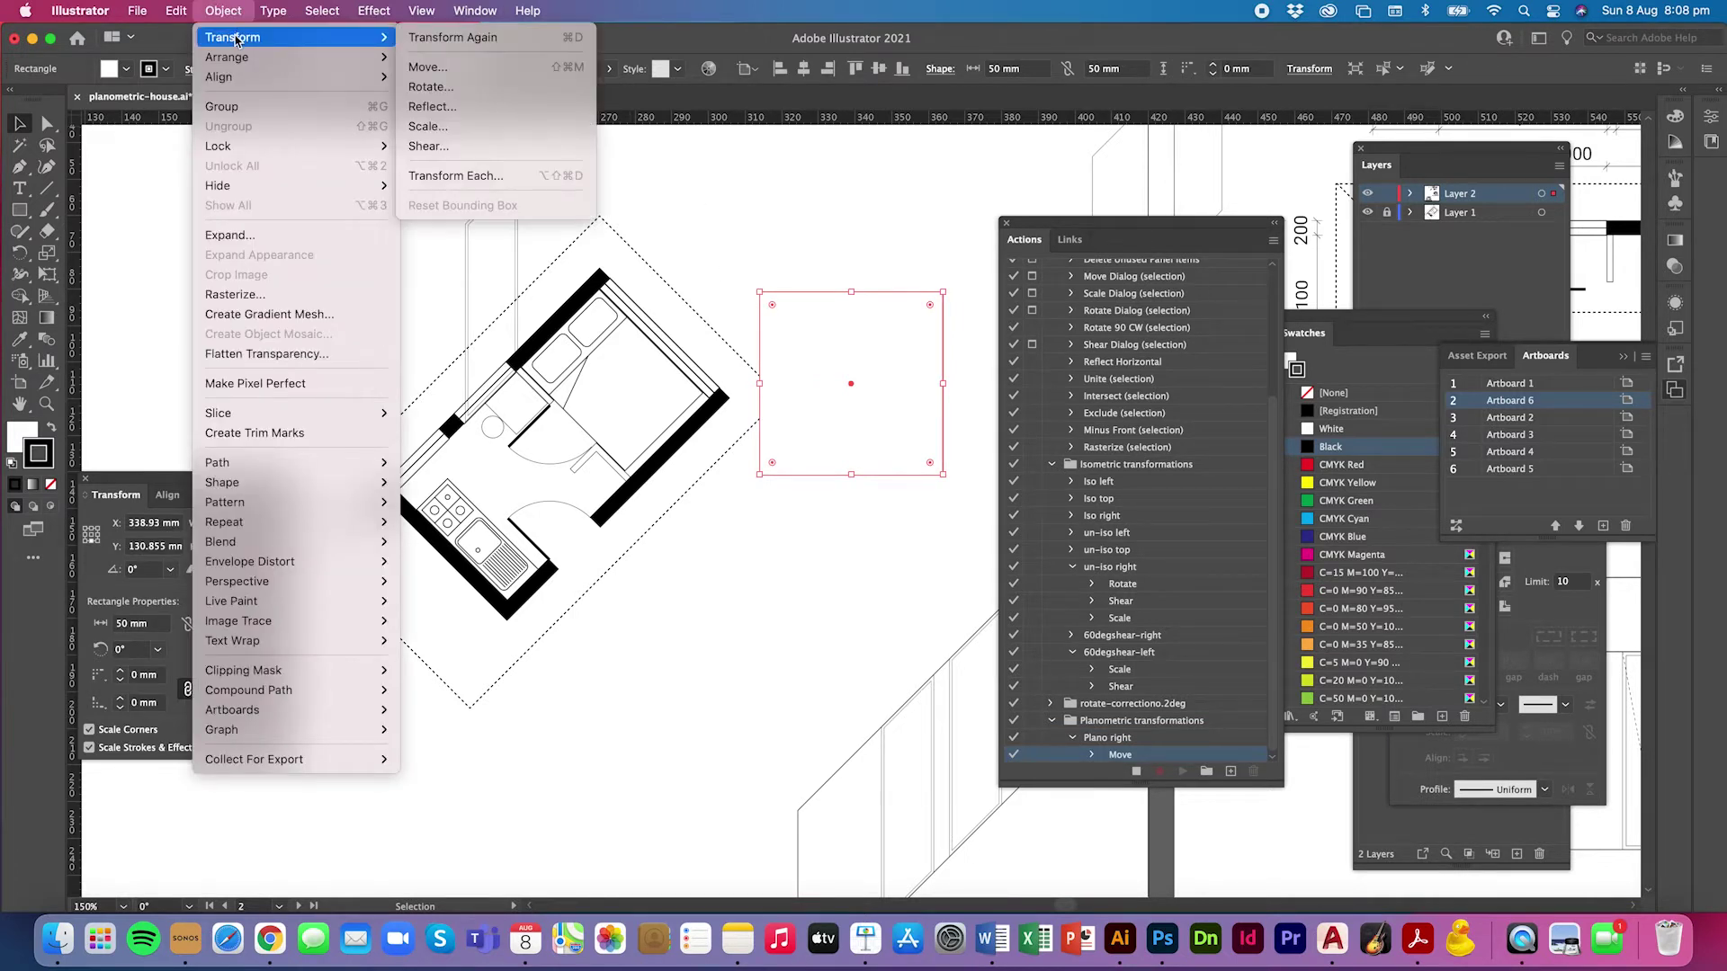
click(467, 127)
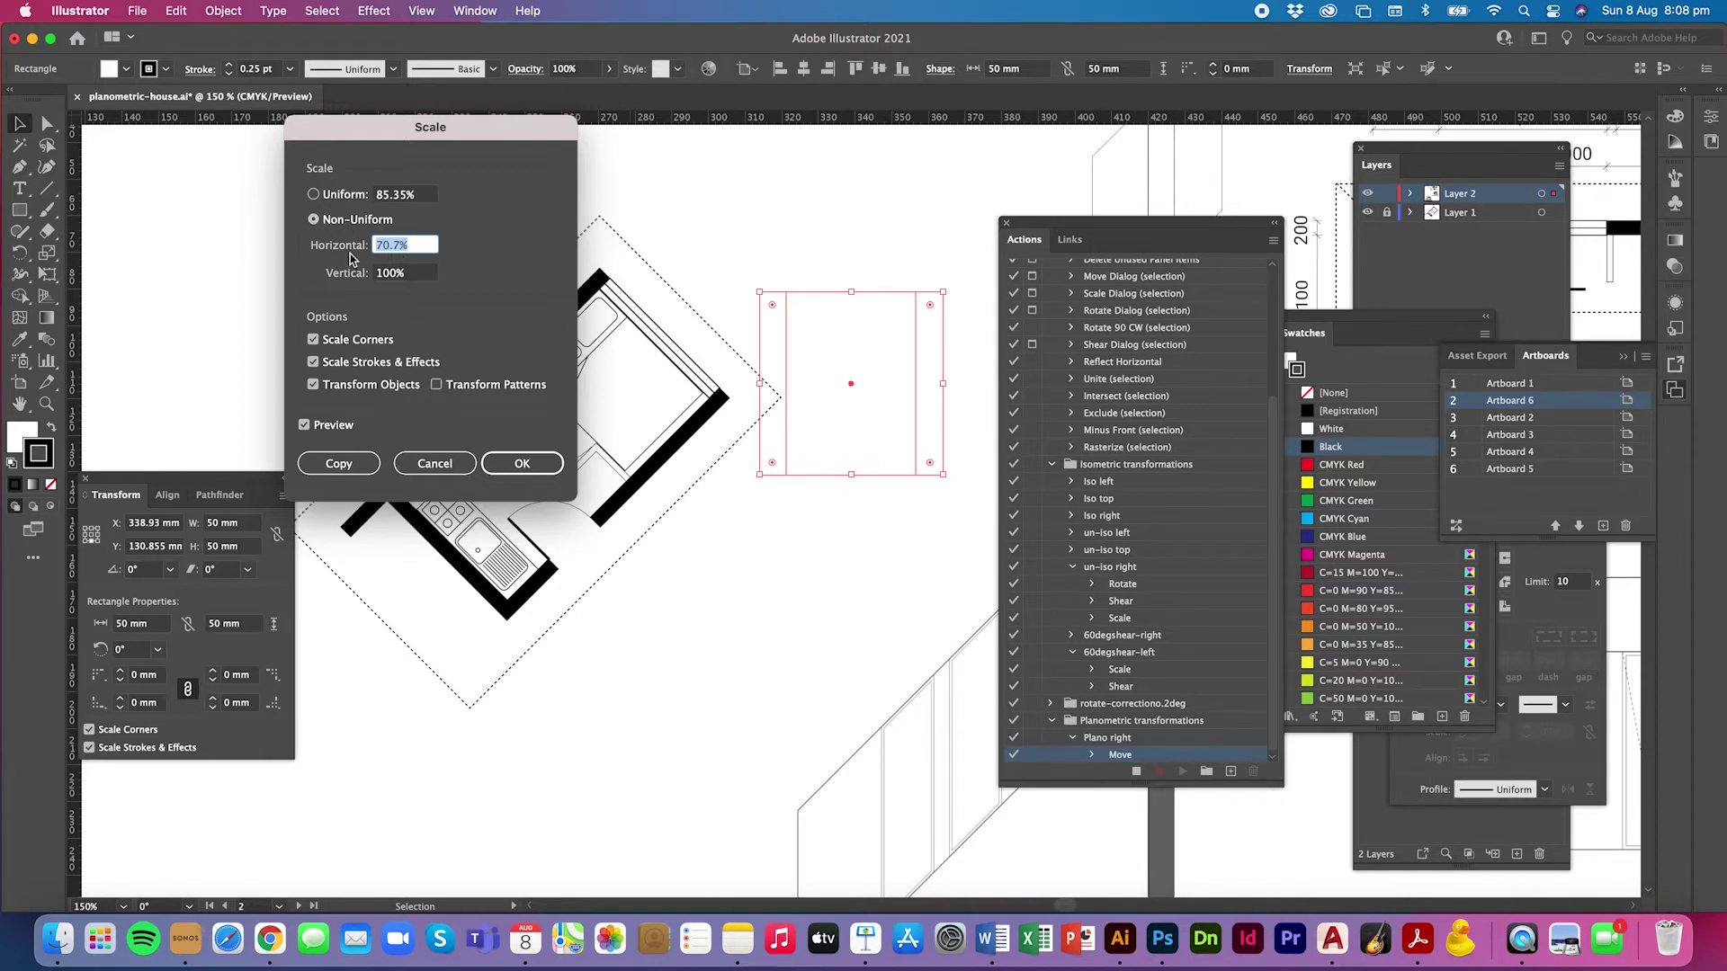
click(509, 475)
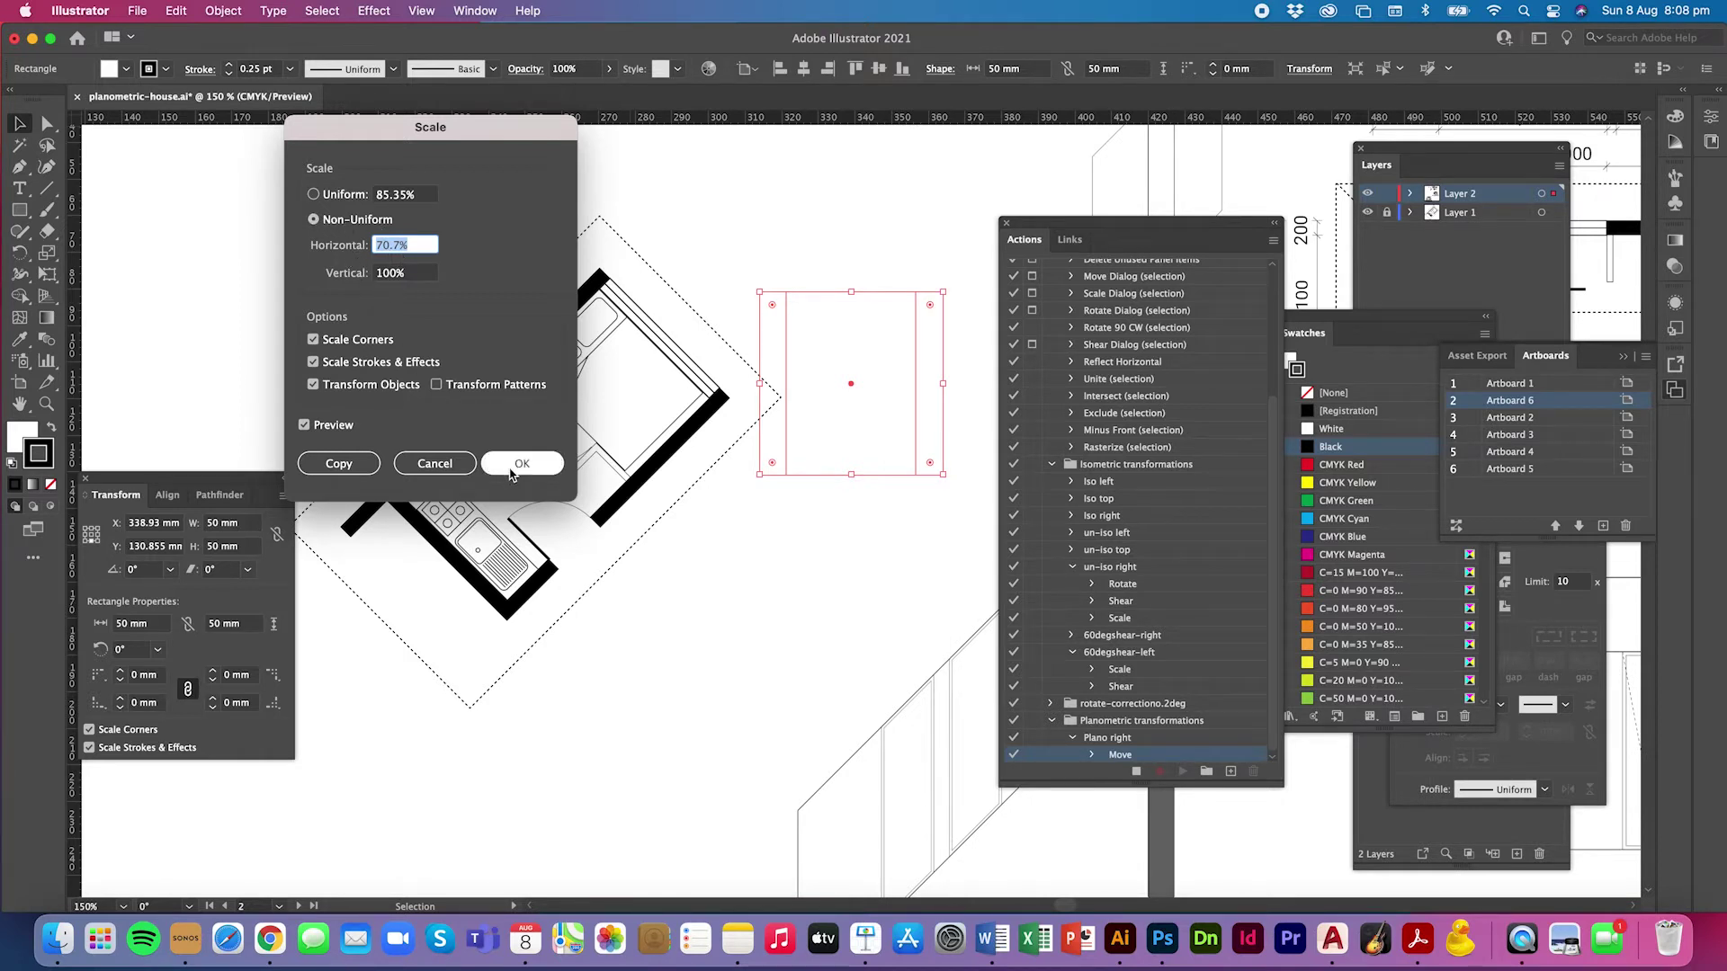
click(520, 463)
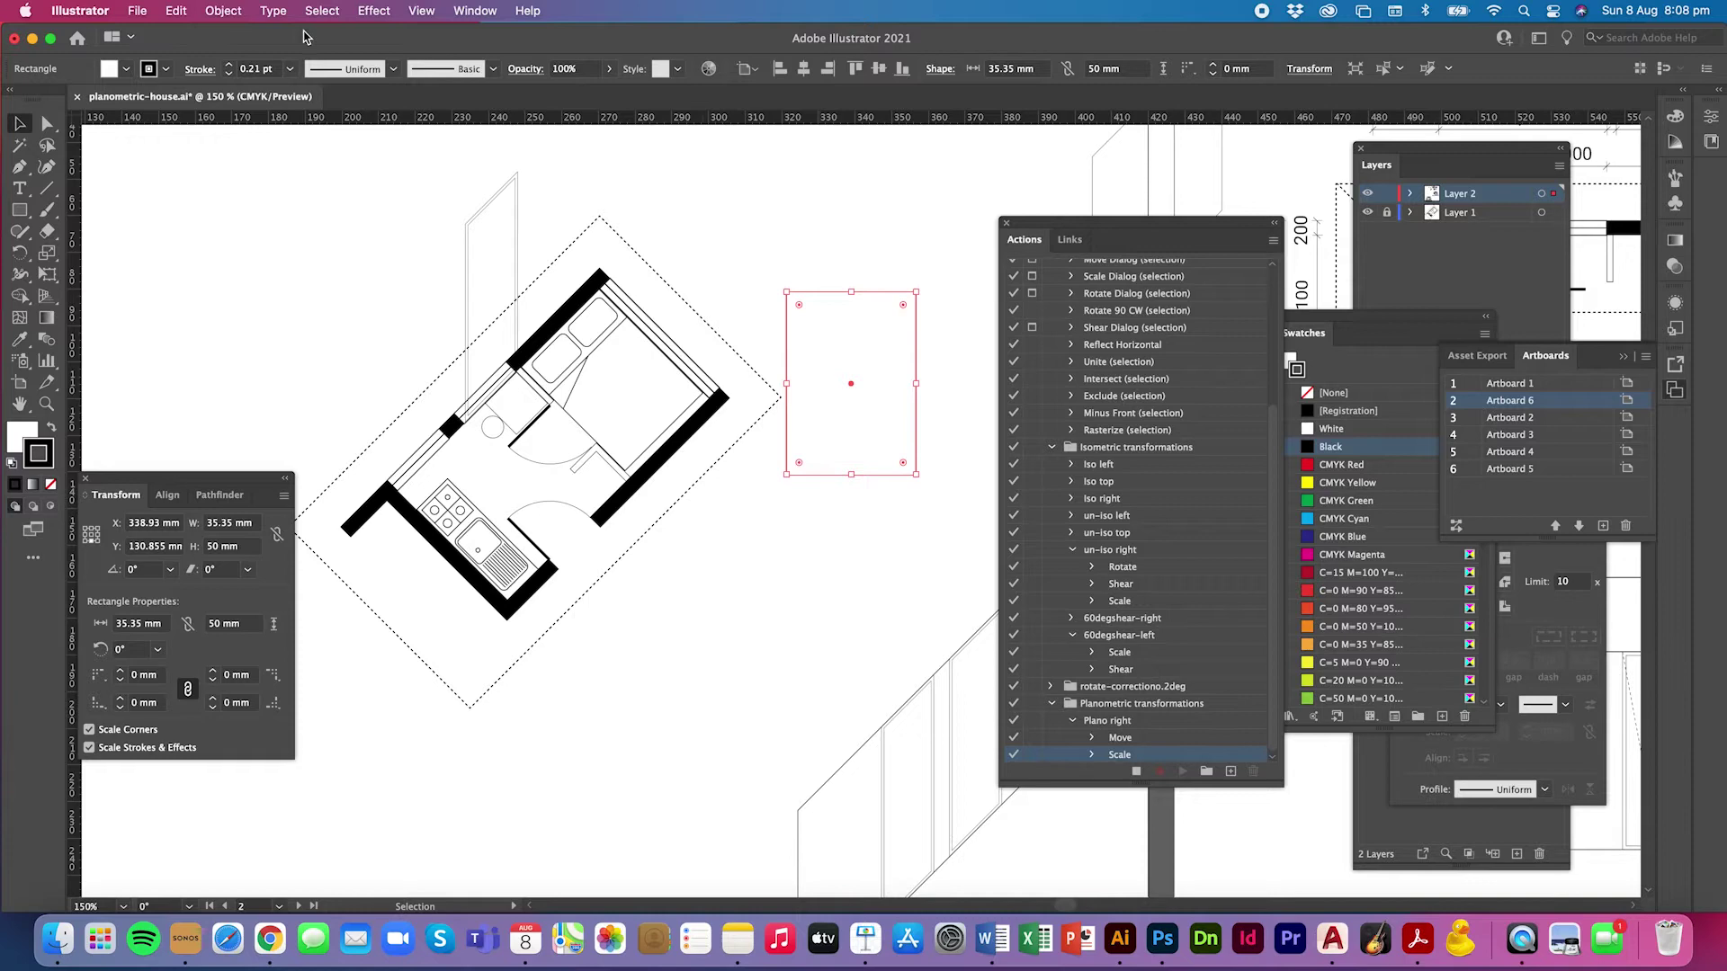
Step: Shear the rectangle −45° along the vertical axis
click(229, 20)
mouse_move(275, 38)
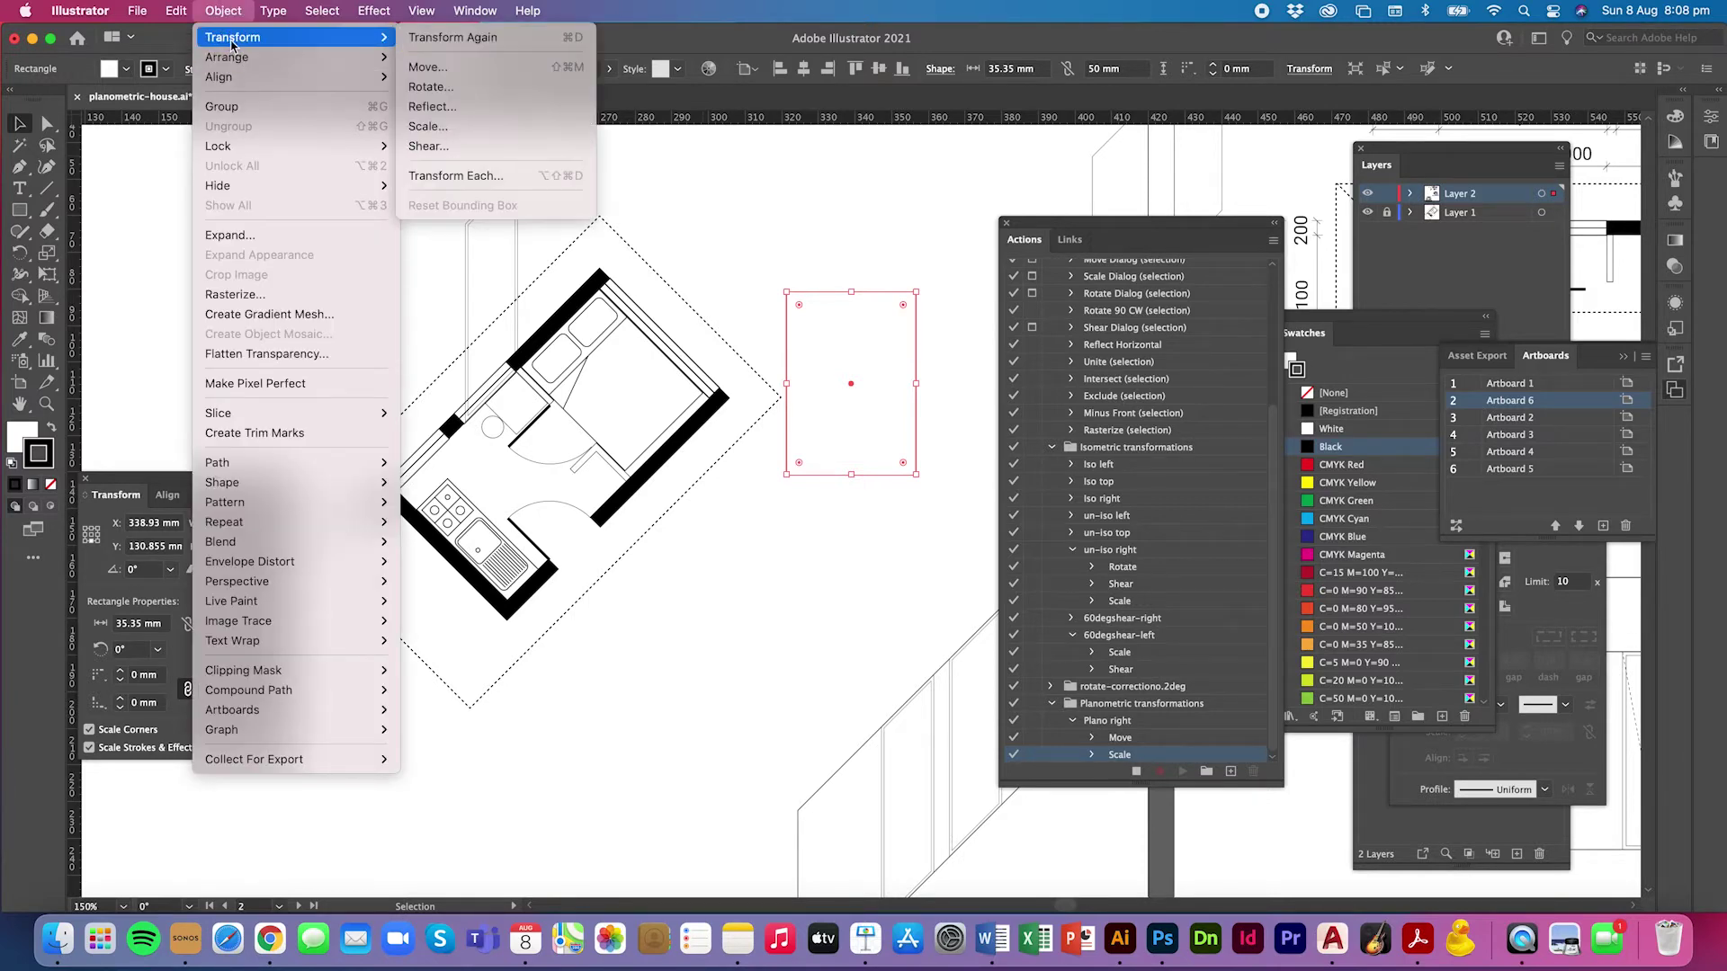
click(442, 147)
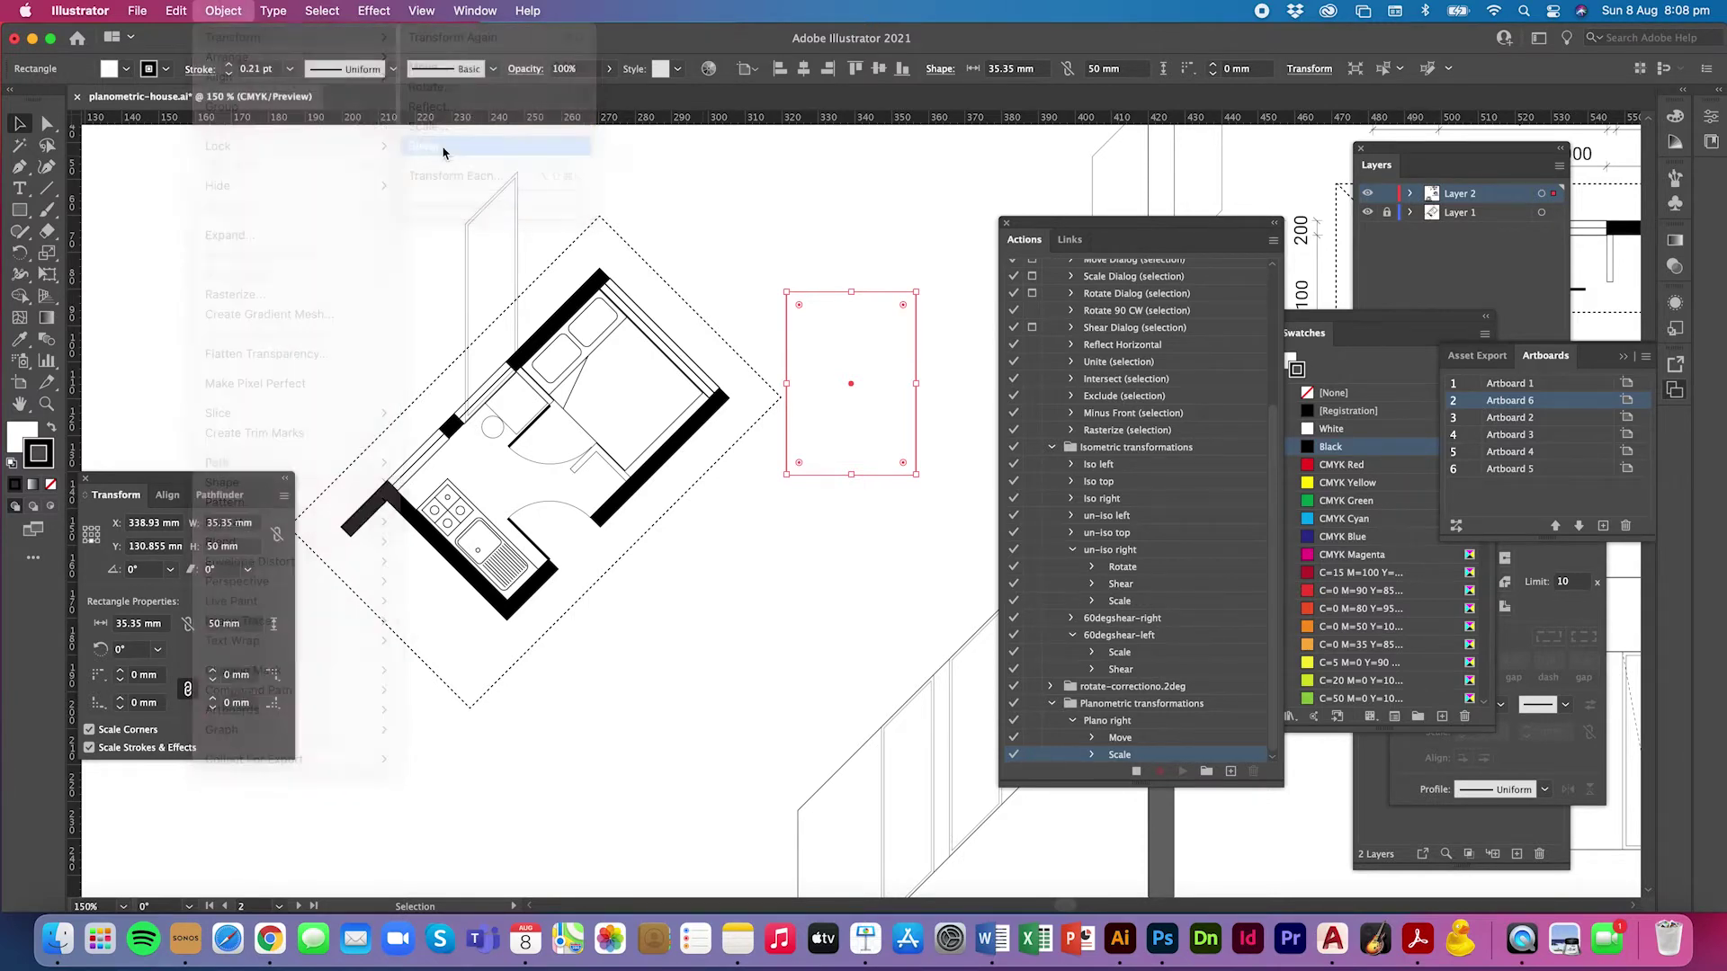
drag(937, 192, 458, 307)
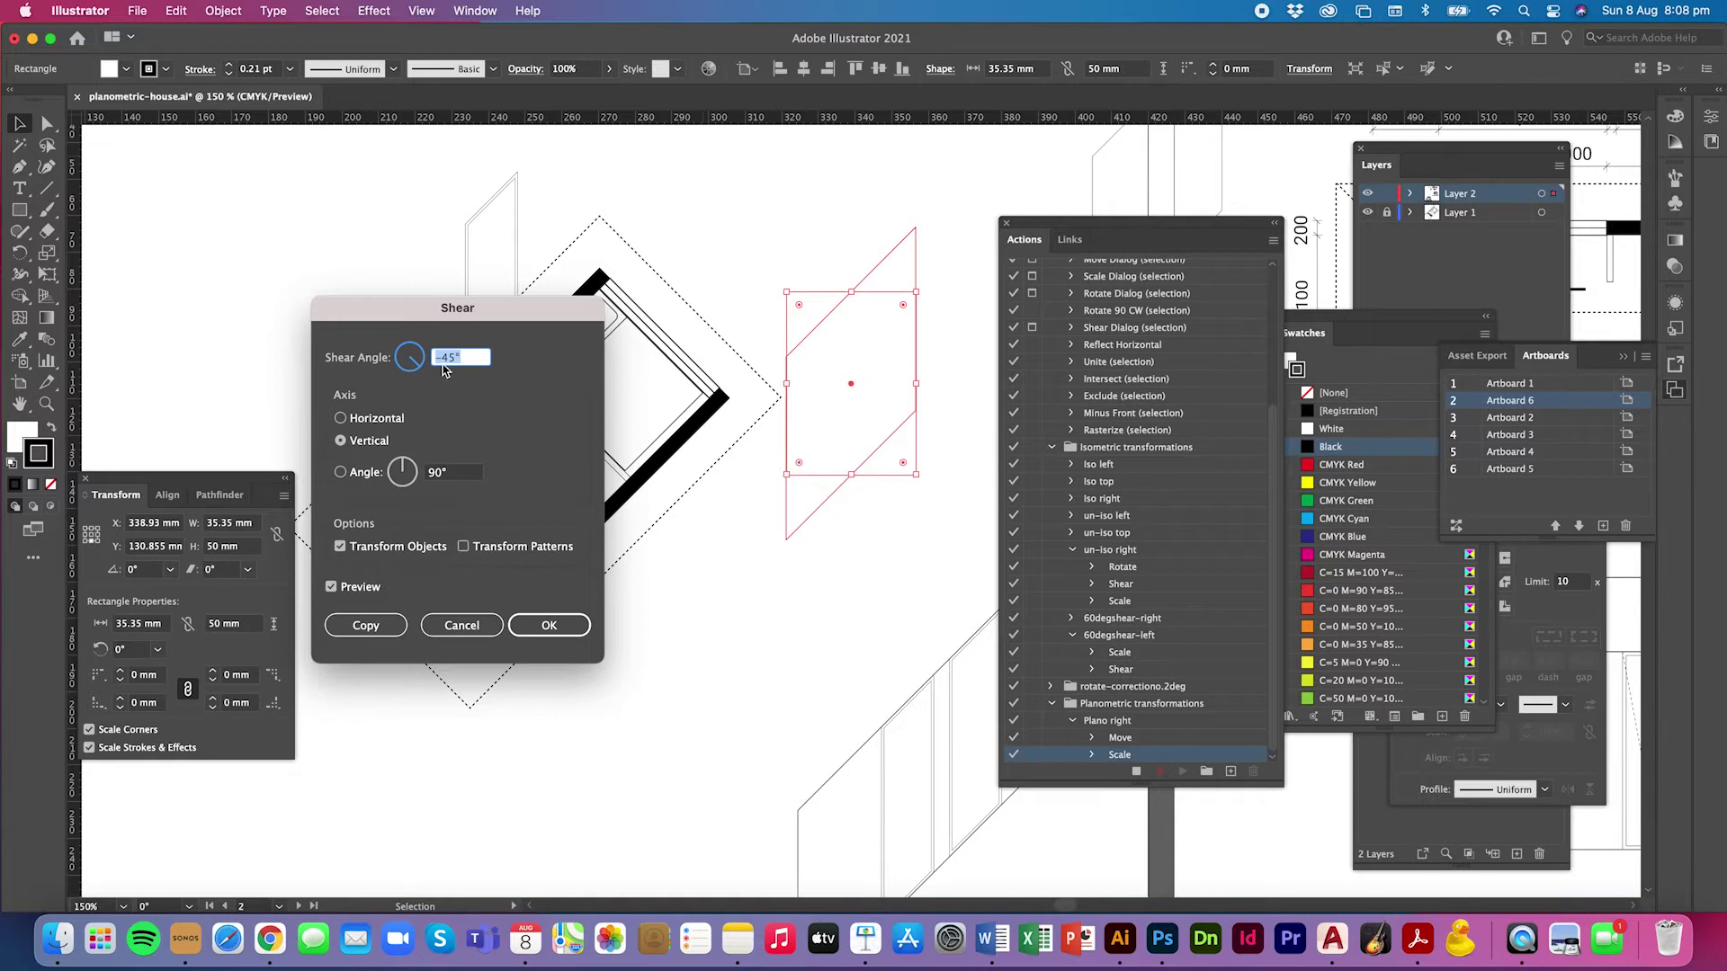
click(546, 627)
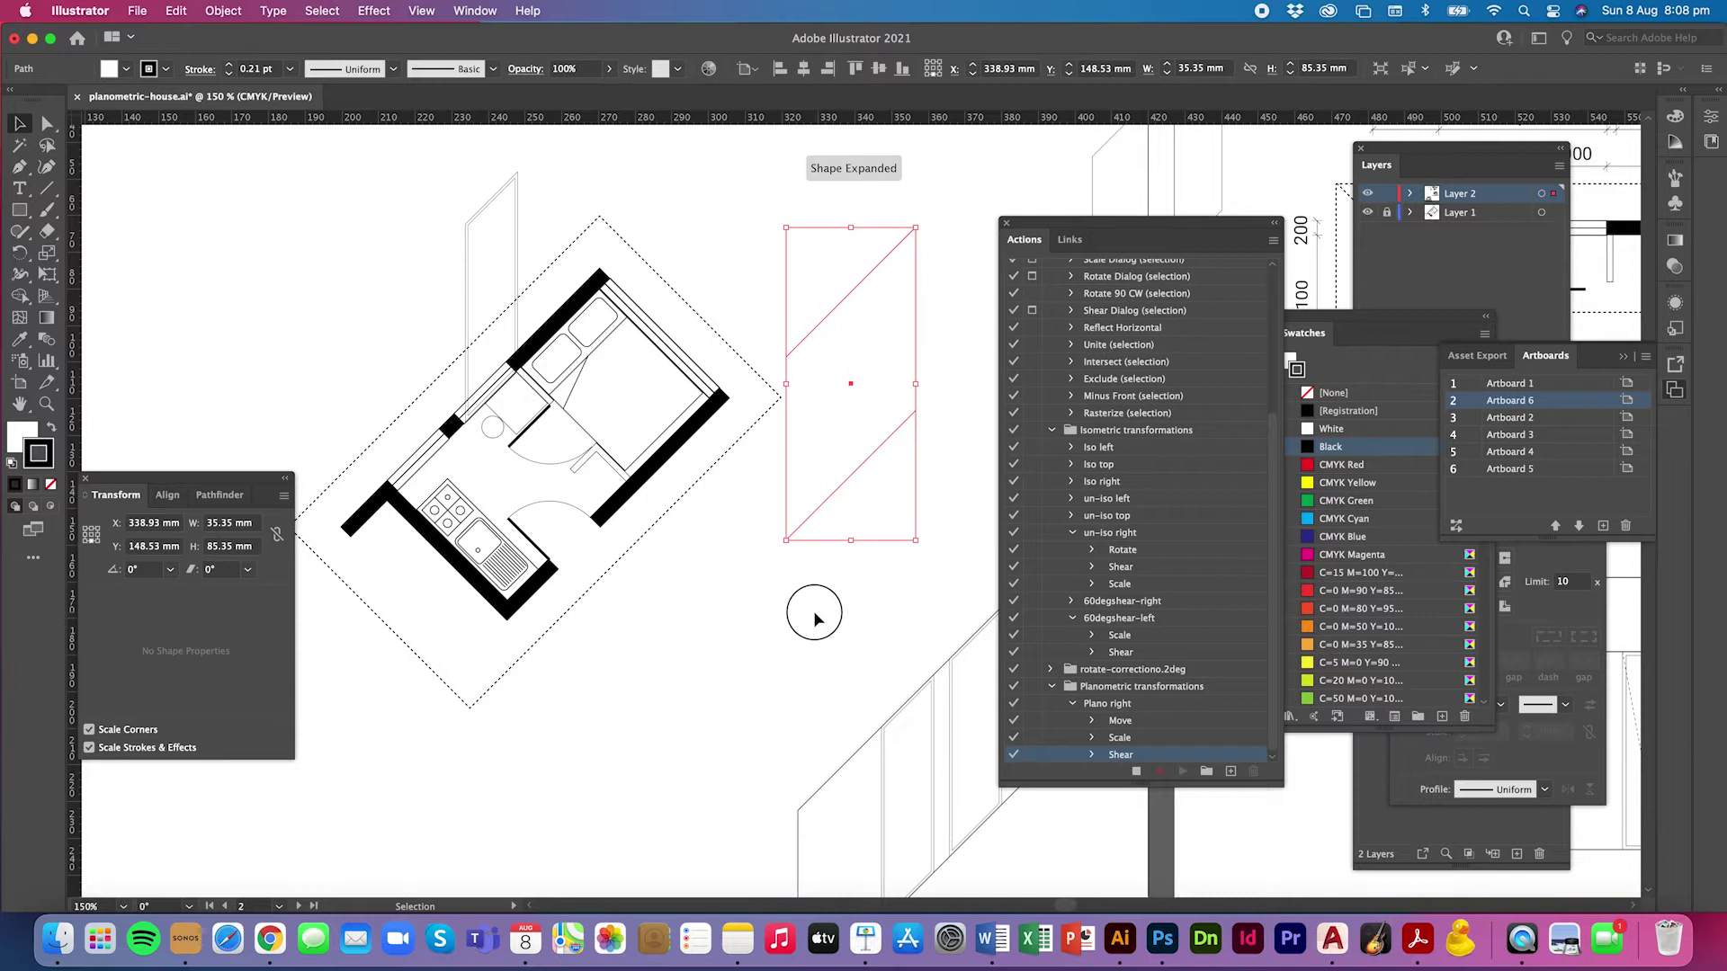
Step: Stop recording Plano right, collapse its steps, and make the Actions panel taller
click(813, 612)
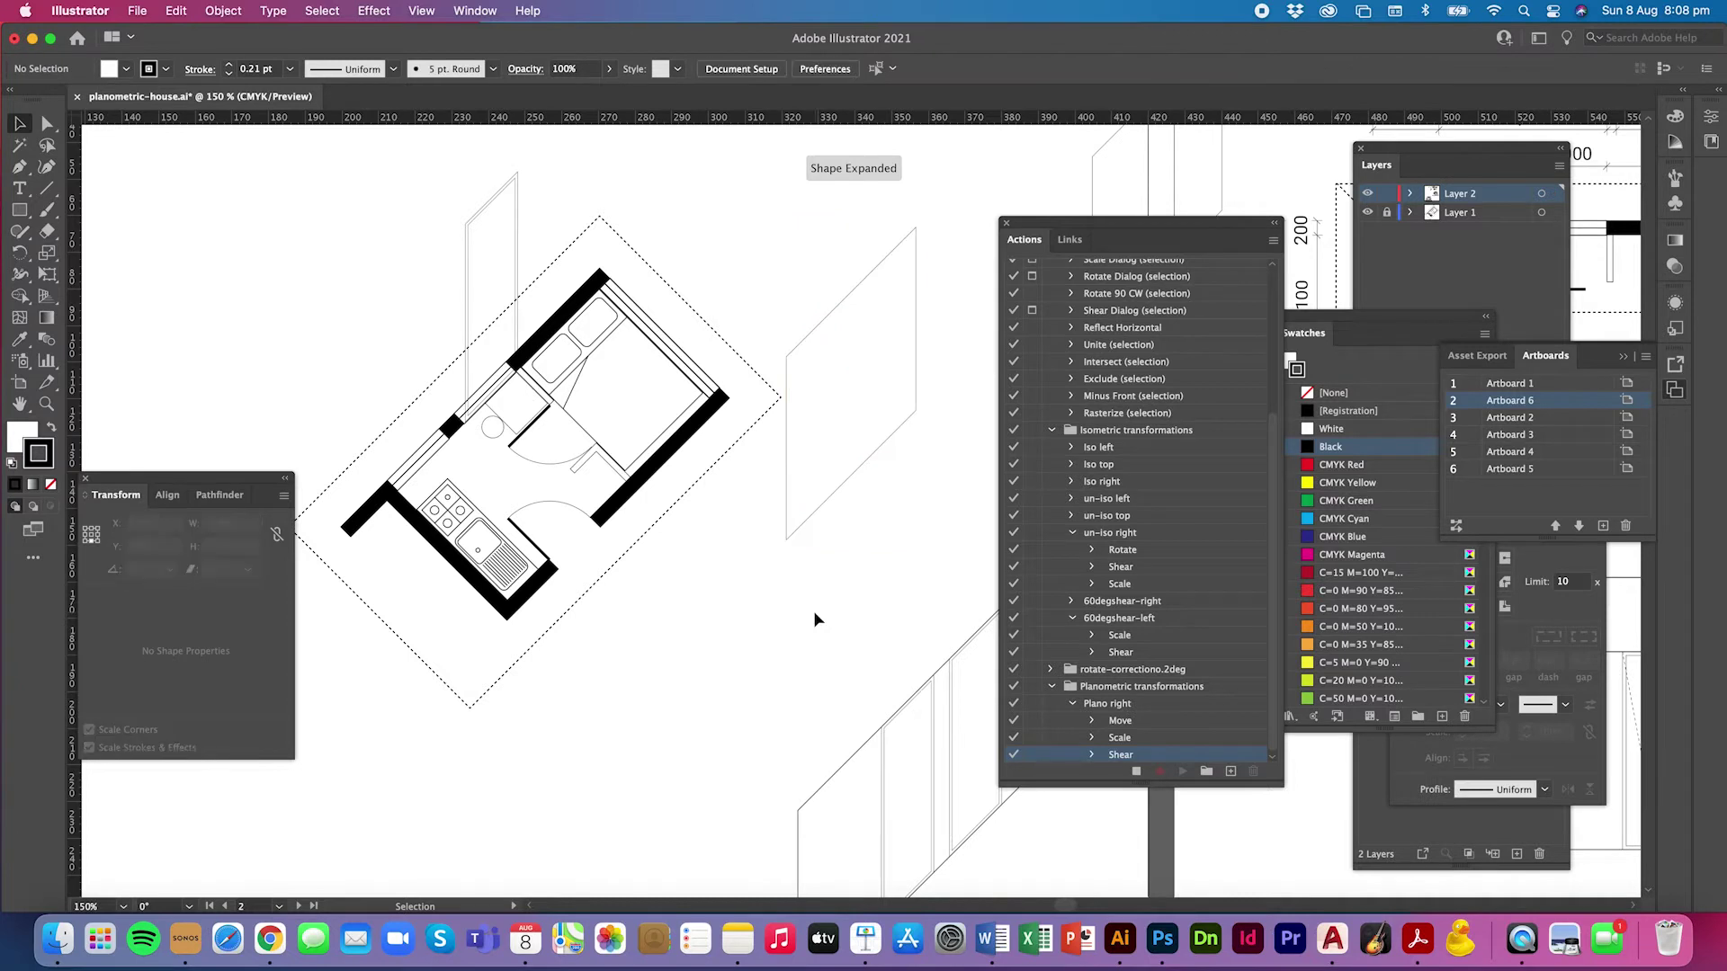
click(1136, 772)
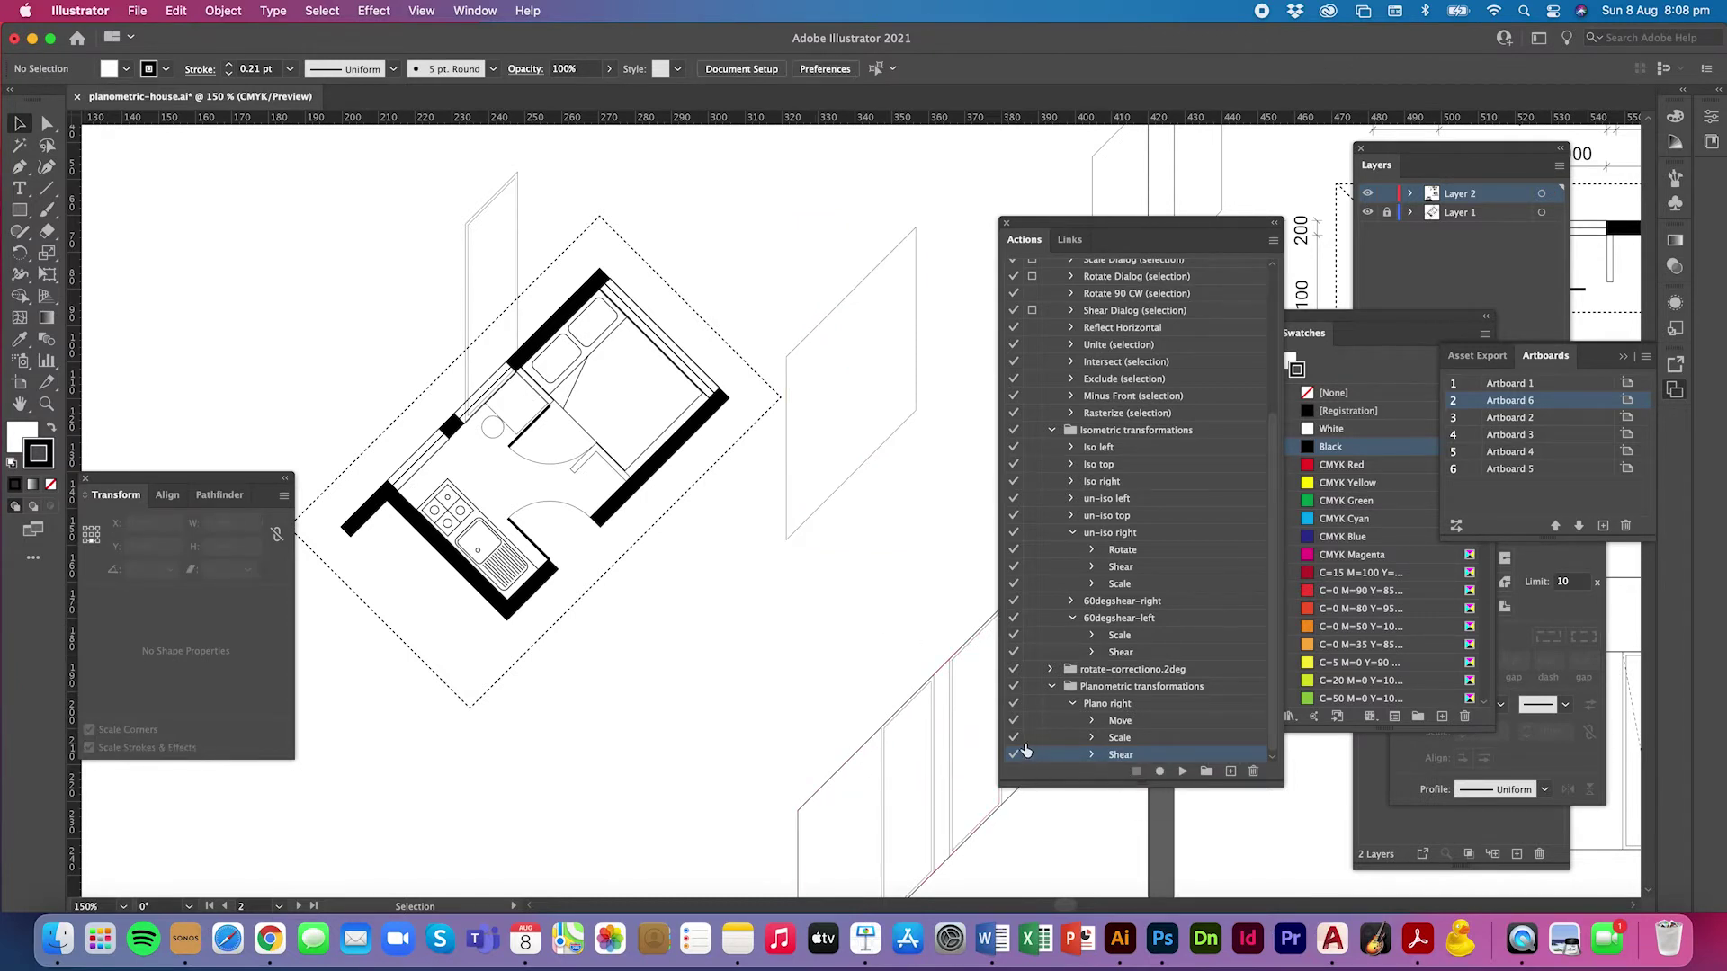
click(1074, 704)
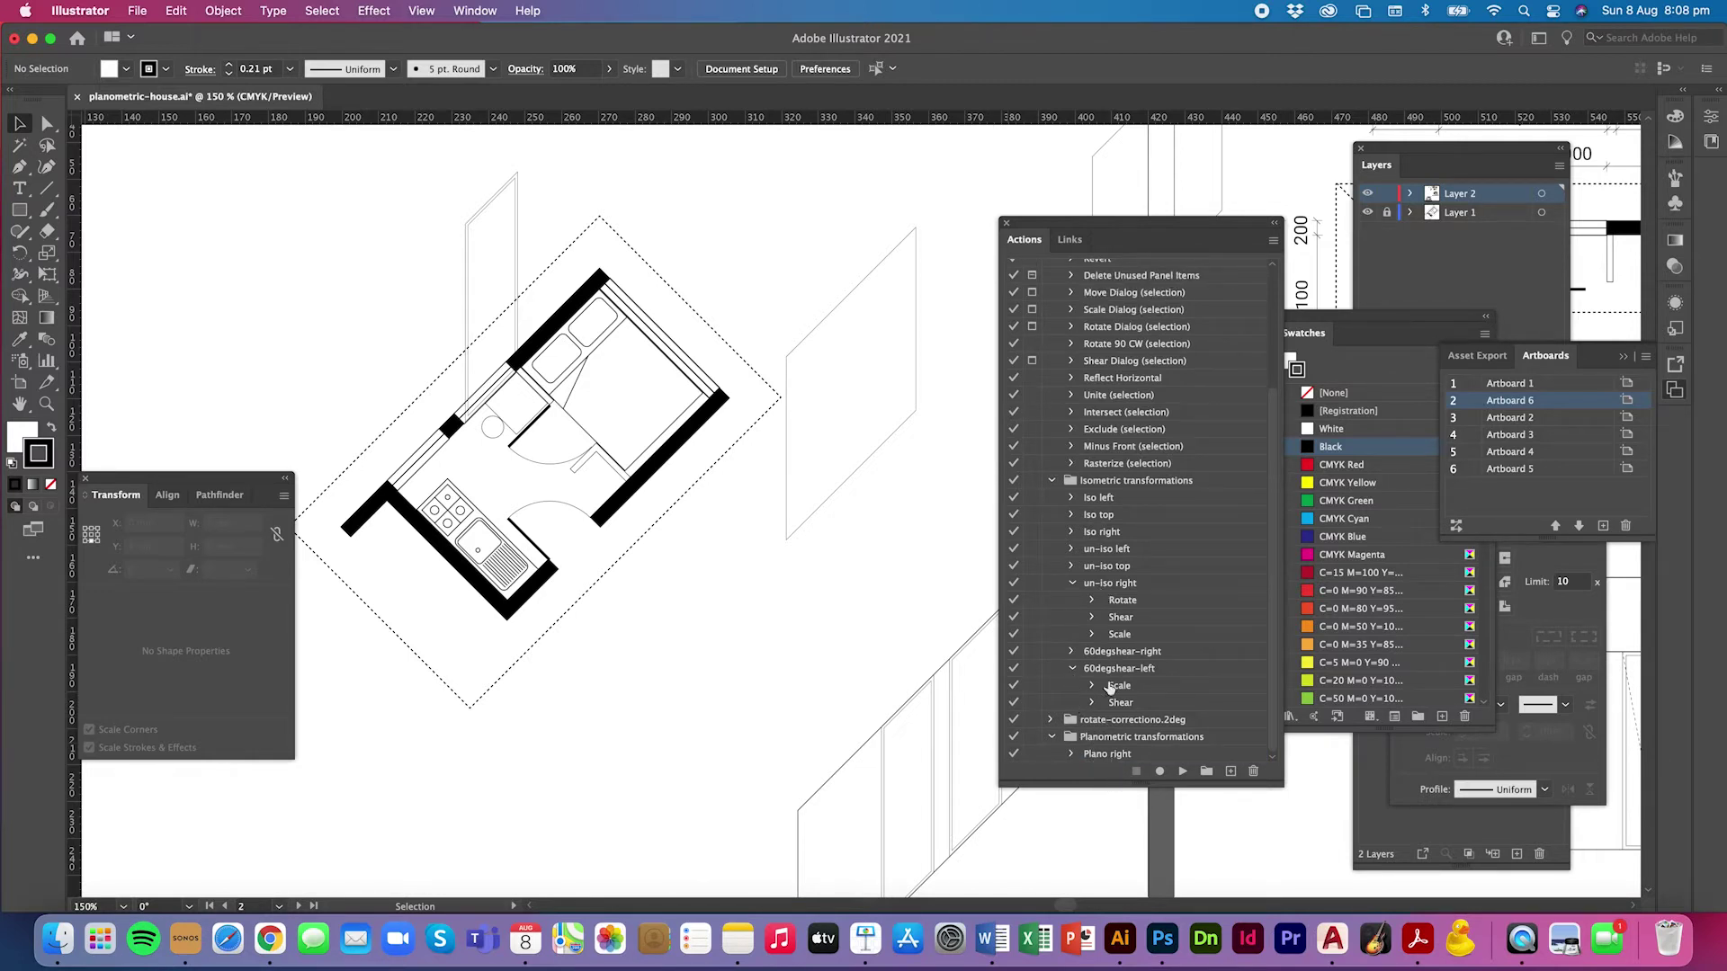
click(1124, 170)
drag(1268, 450, 1277, 553)
click(1098, 791)
drag(1098, 786, 1085, 836)
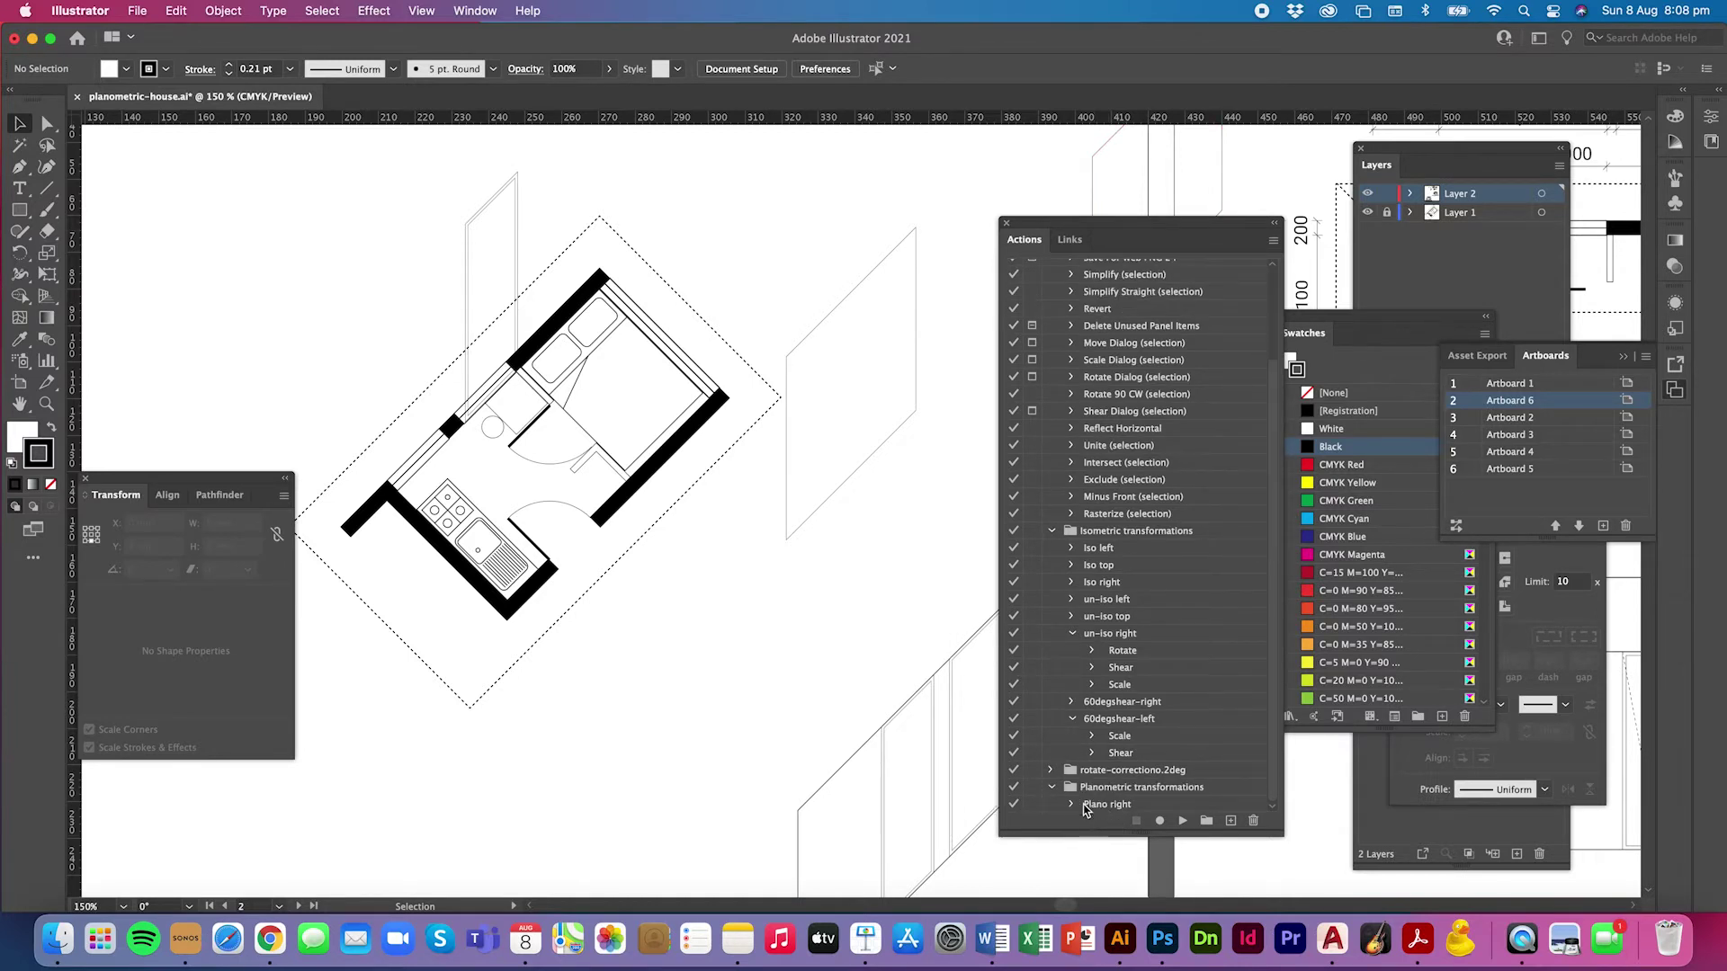
Step: Play Plano right on a new 50 mm square and move the sheared face higher
click(19, 210)
click(708, 601)
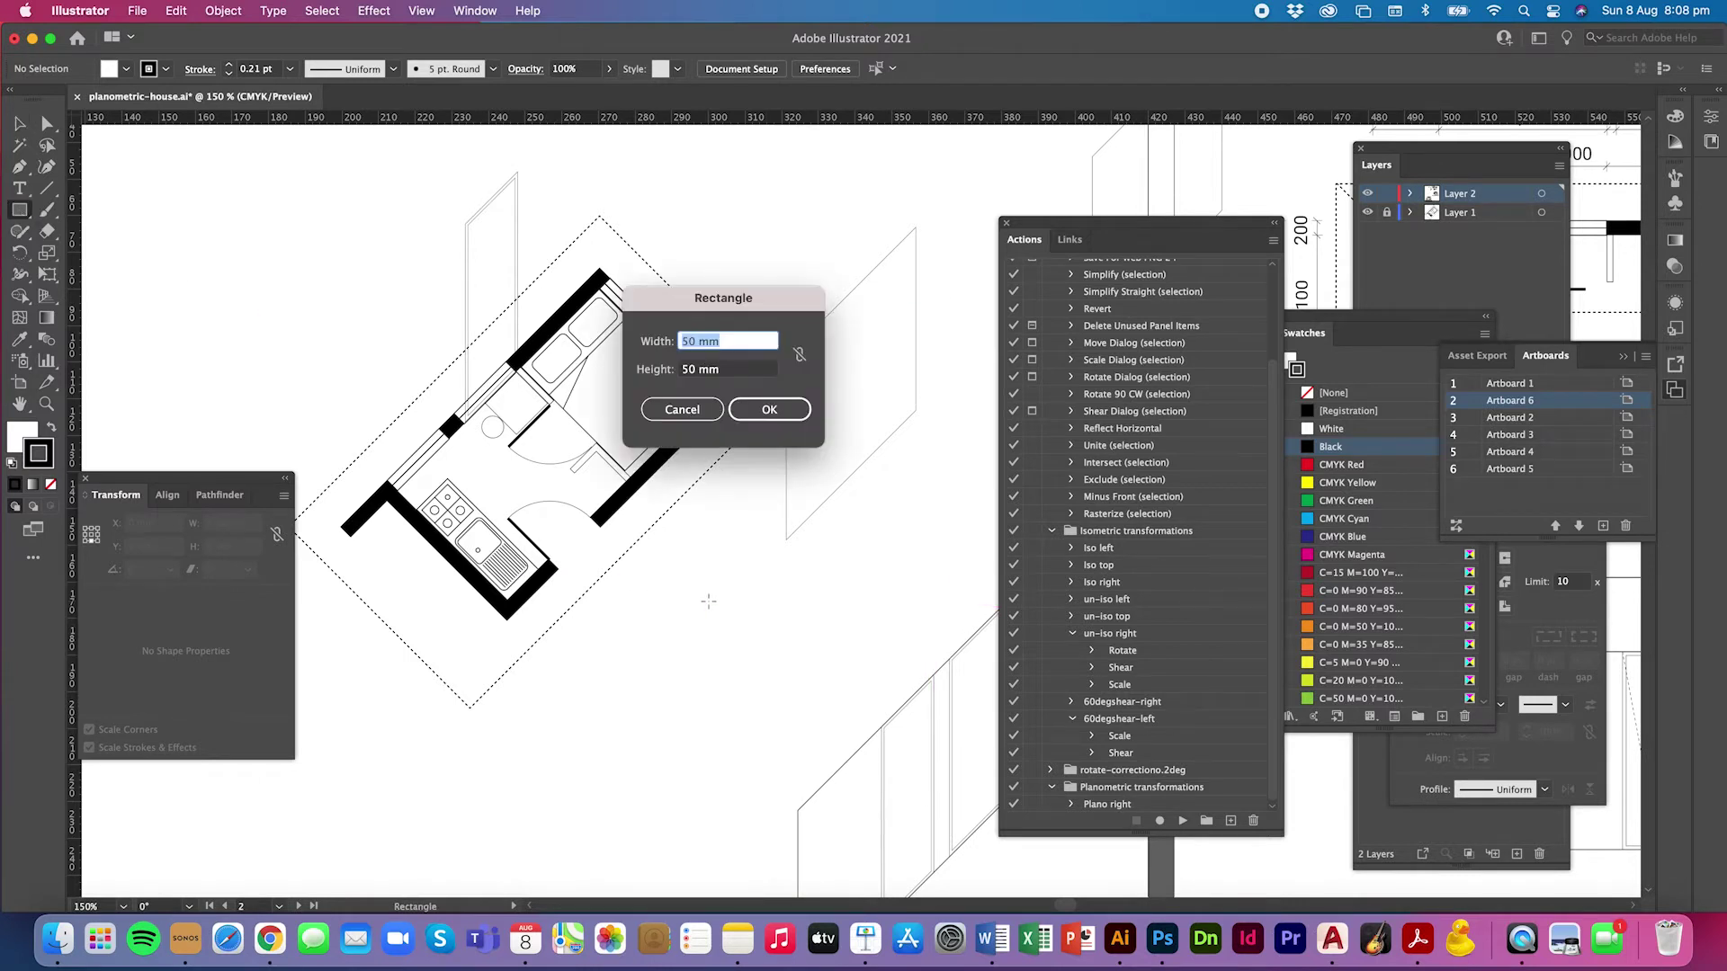
key(Return)
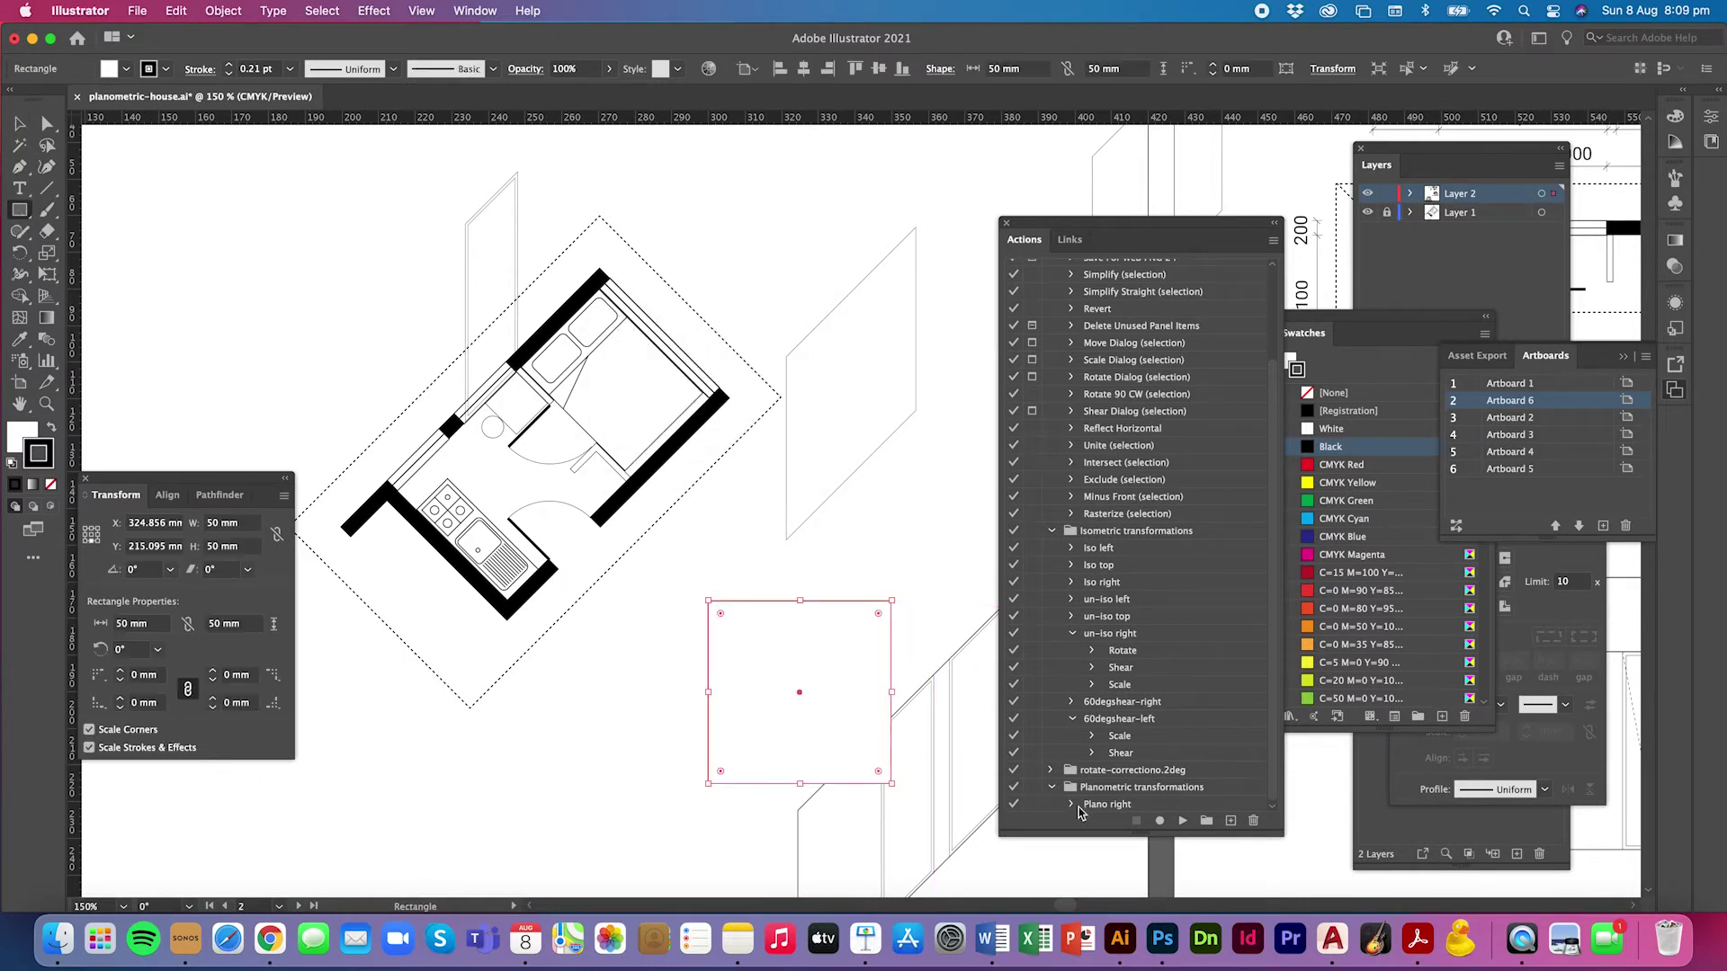
click(1113, 805)
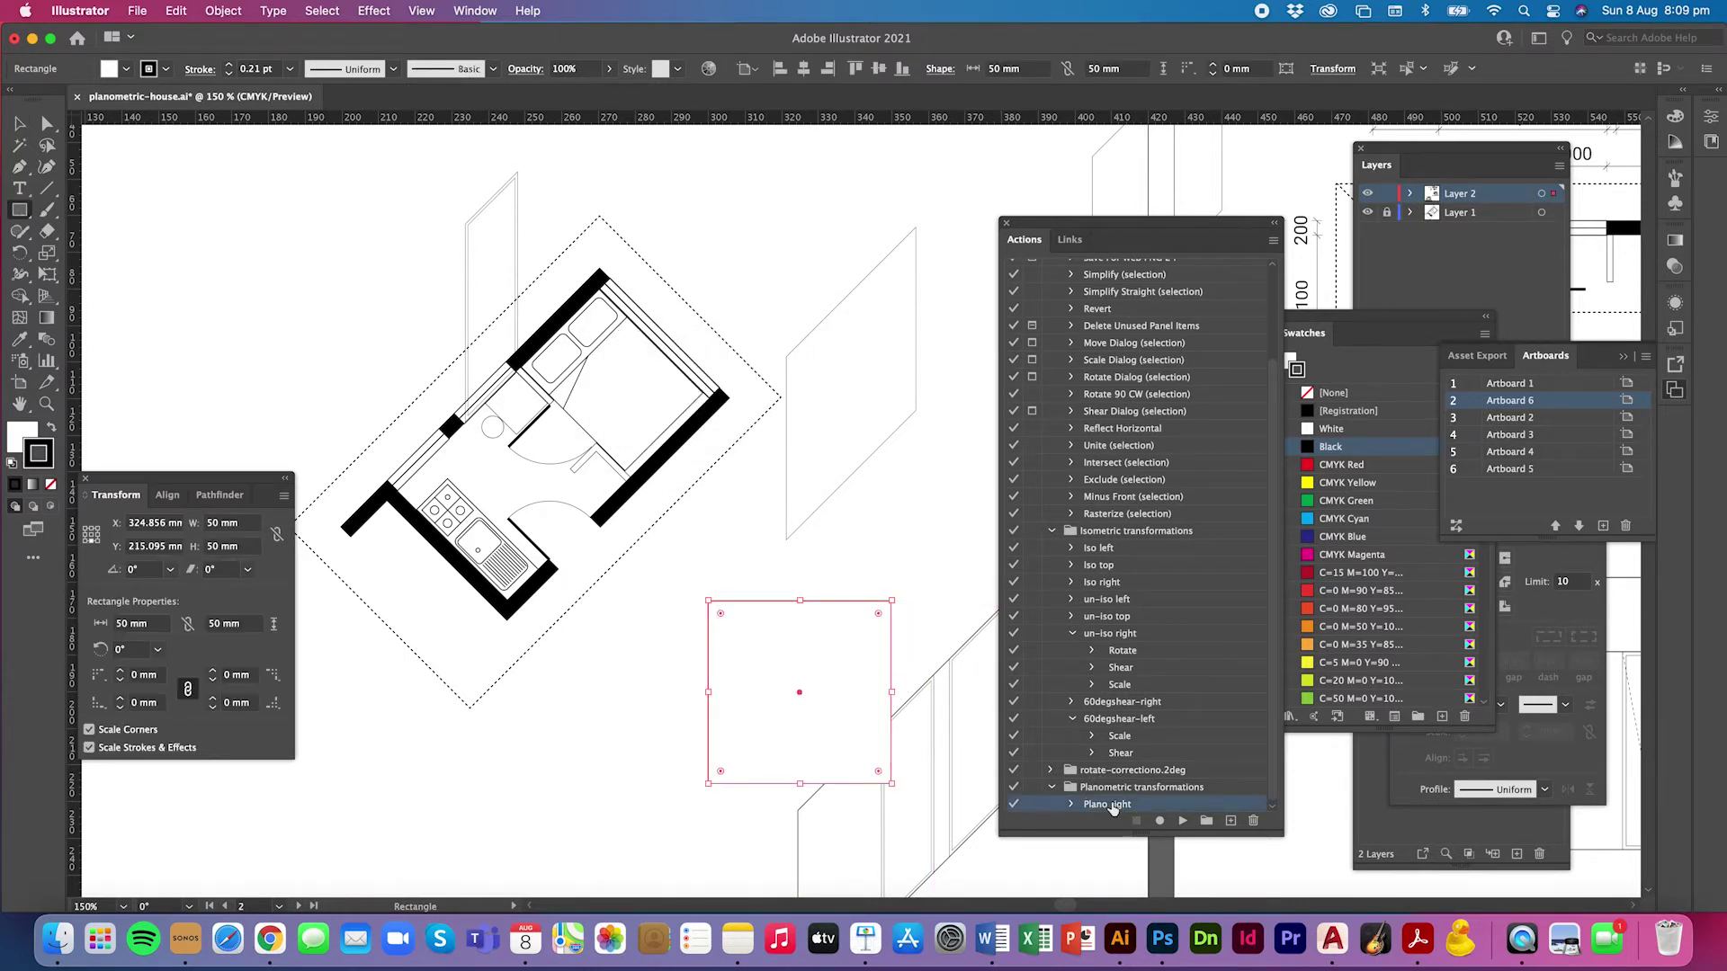
click(1182, 820)
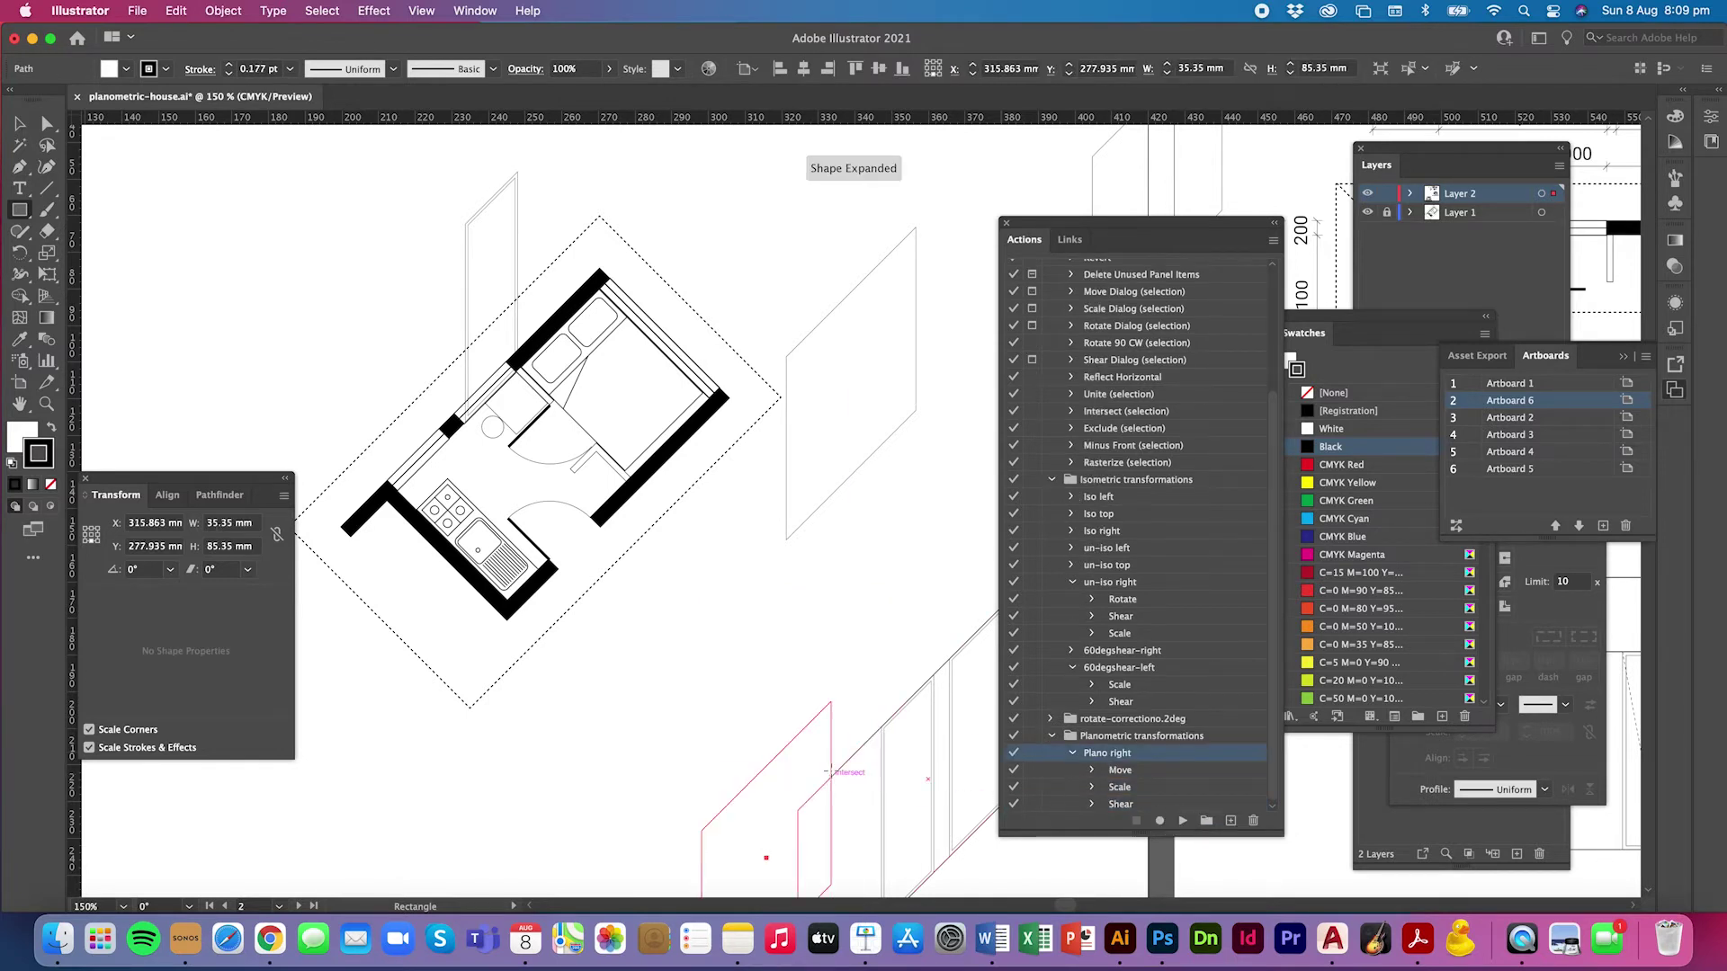
click(11, 125)
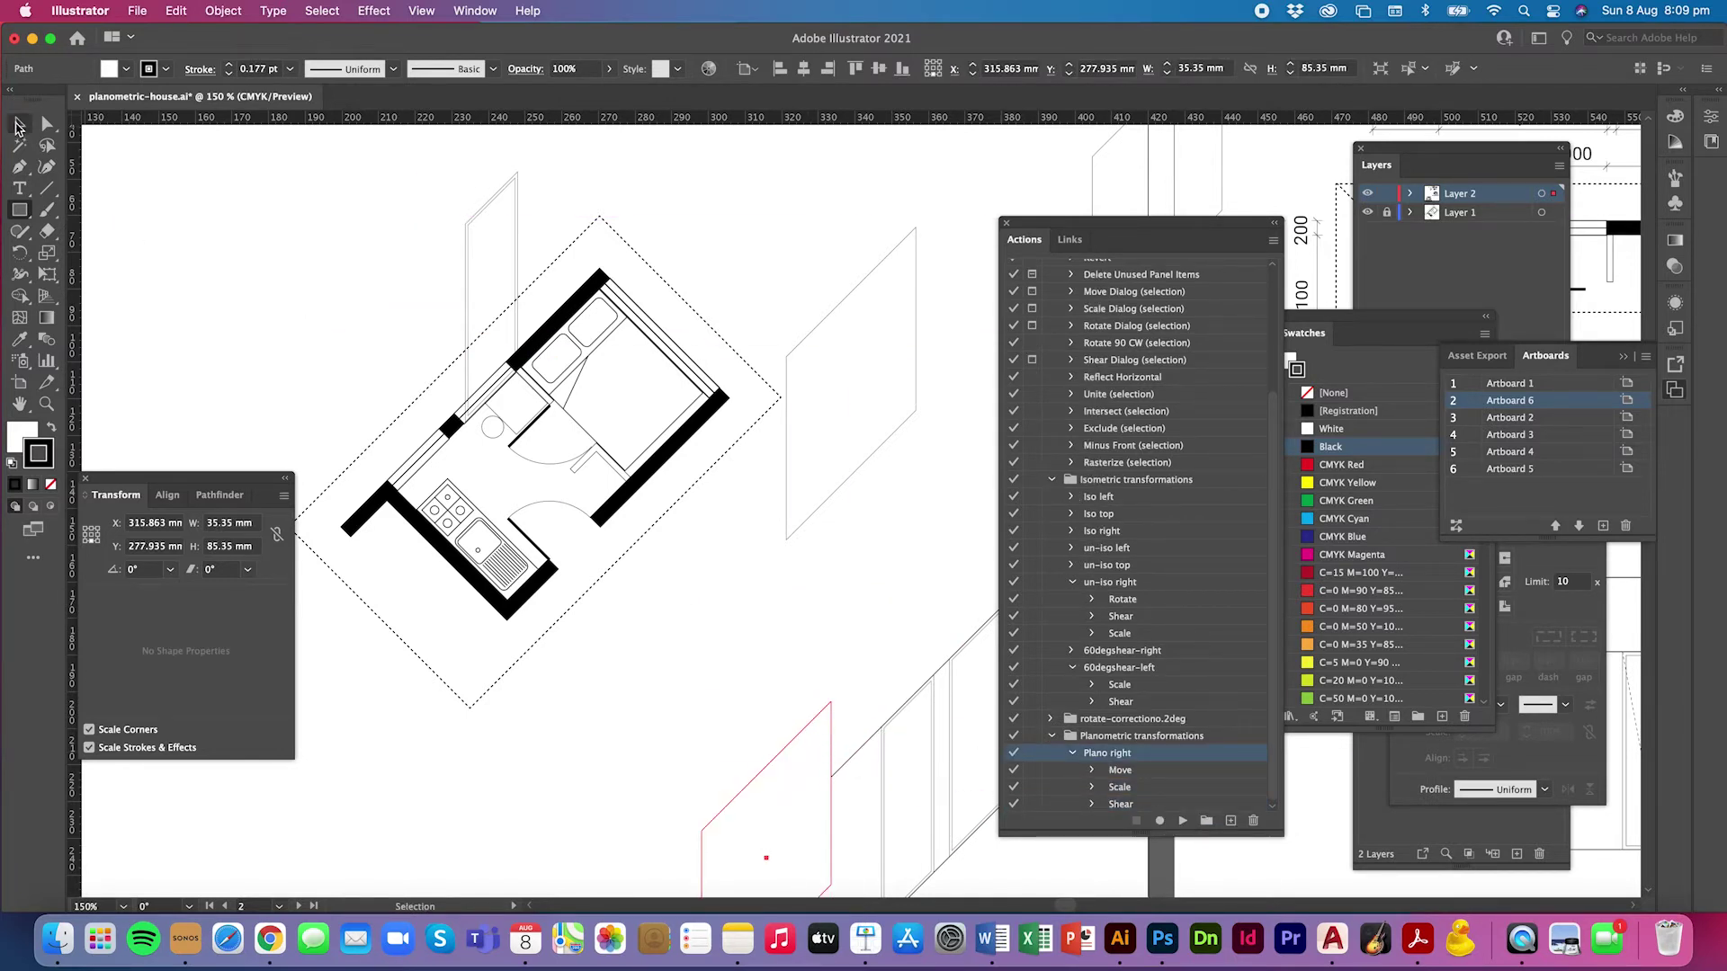
drag(771, 755, 774, 571)
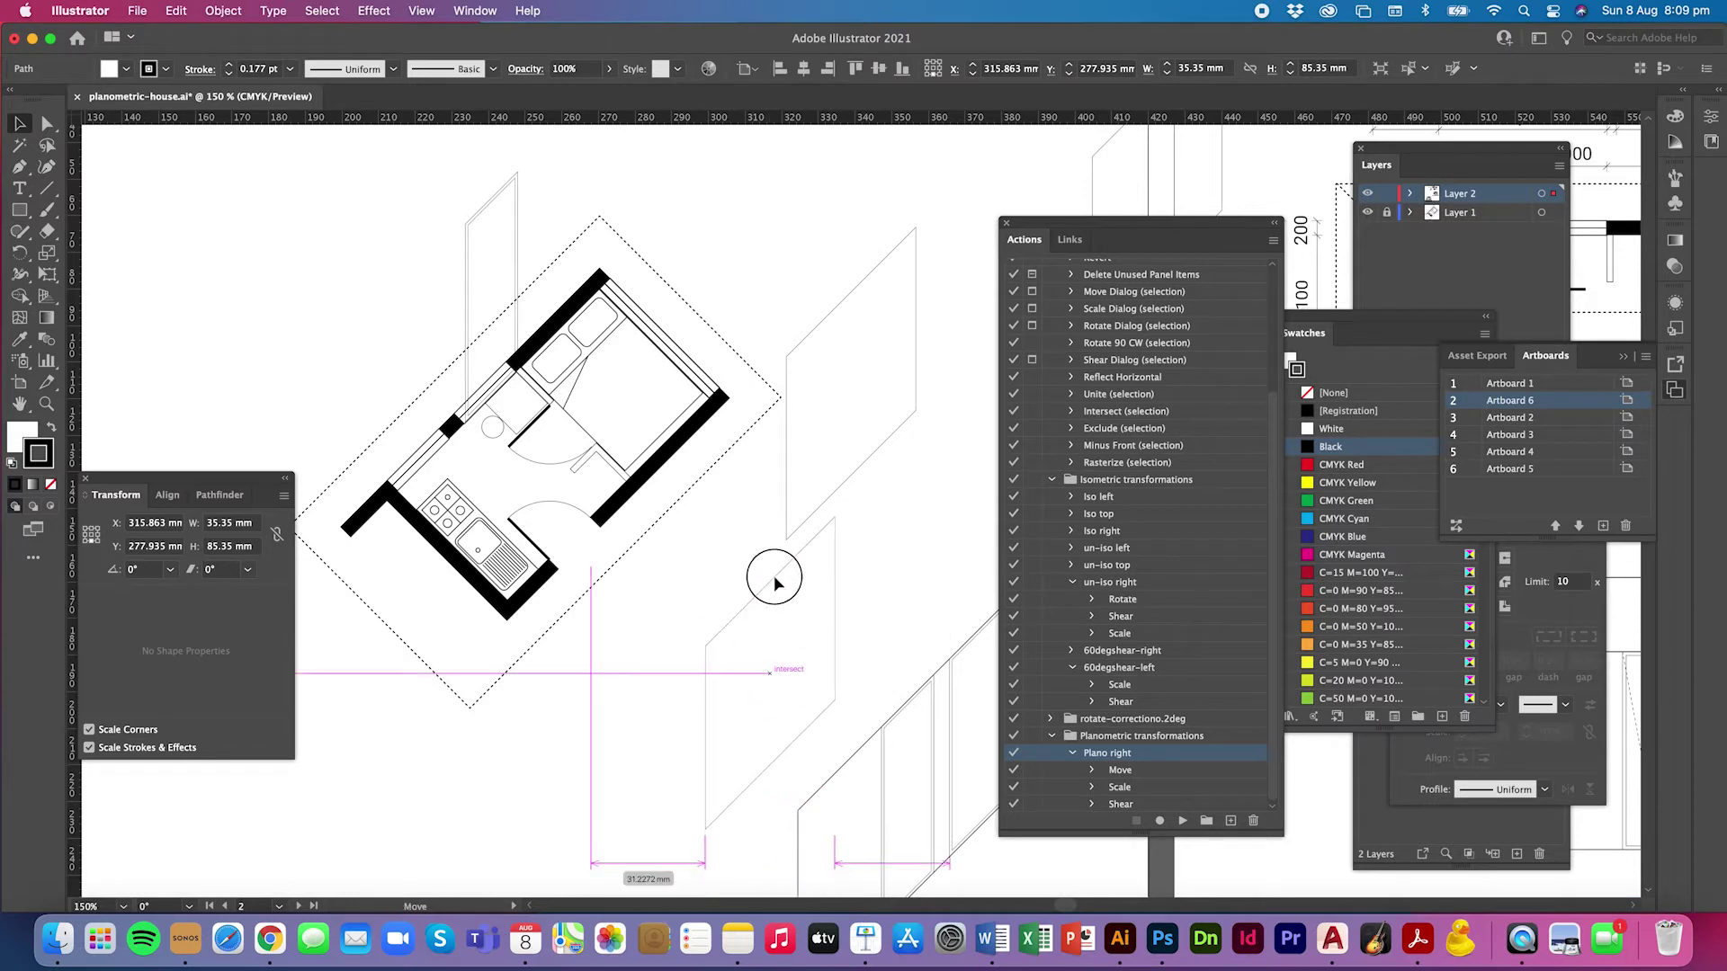
click(895, 544)
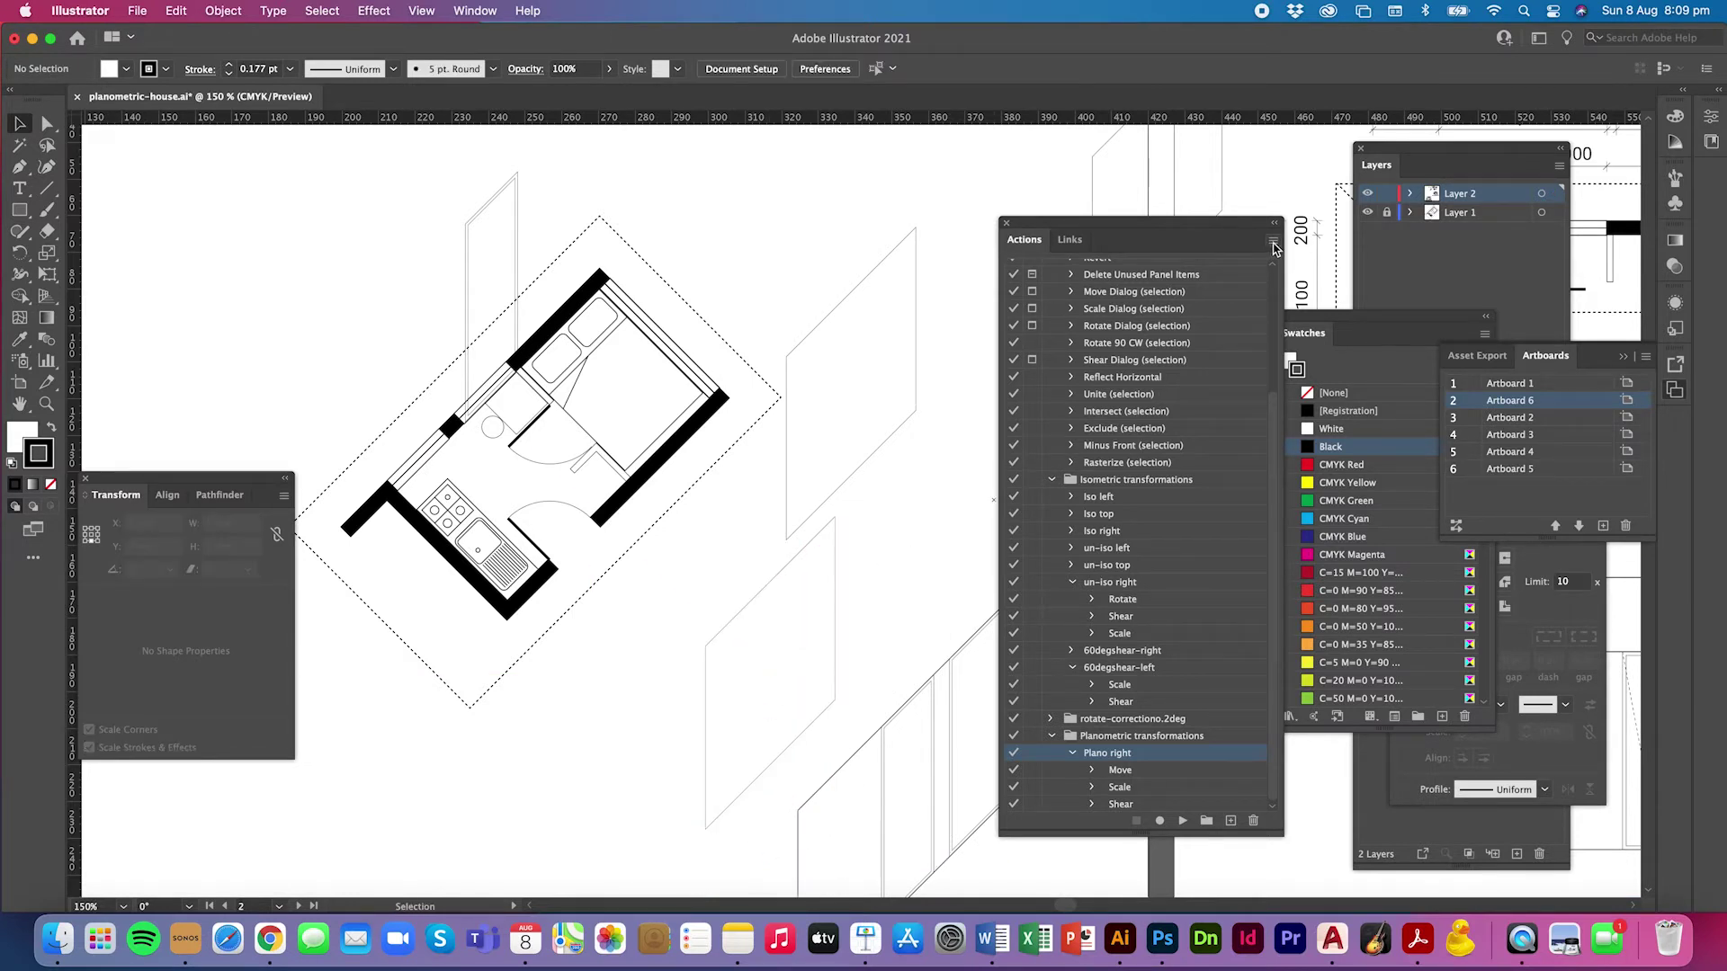
Step: Draw a 50 × 50 mm square left of the floor plan
click(19, 210)
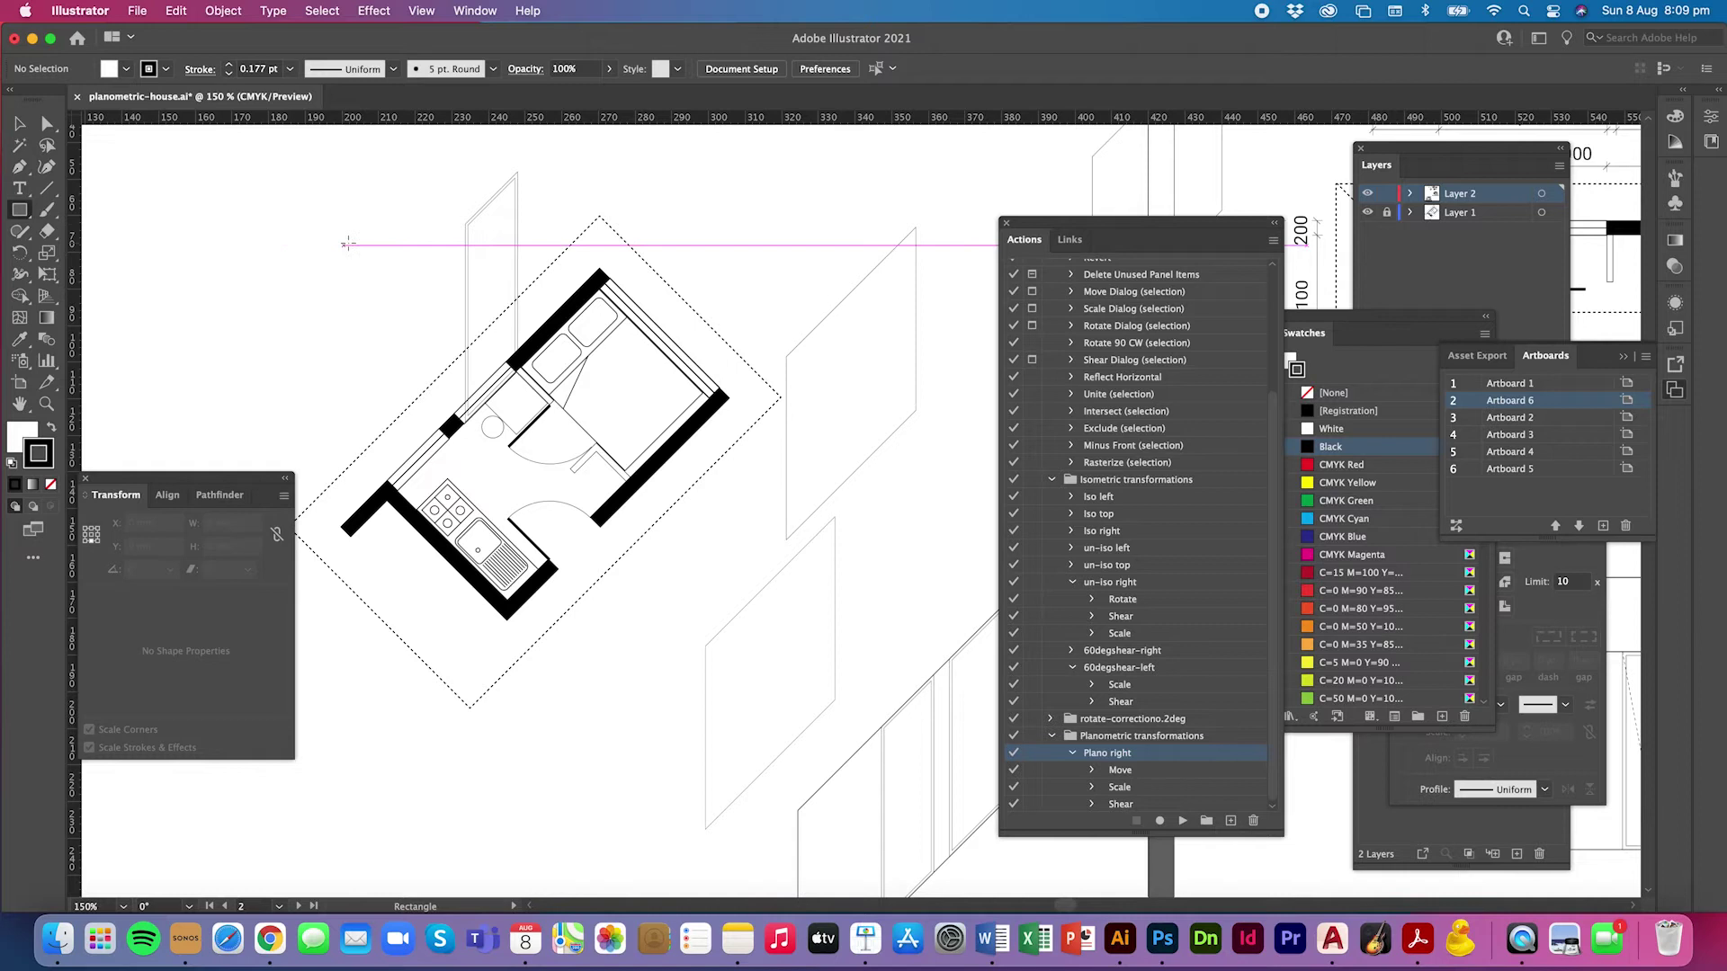
click(360, 245)
click(757, 415)
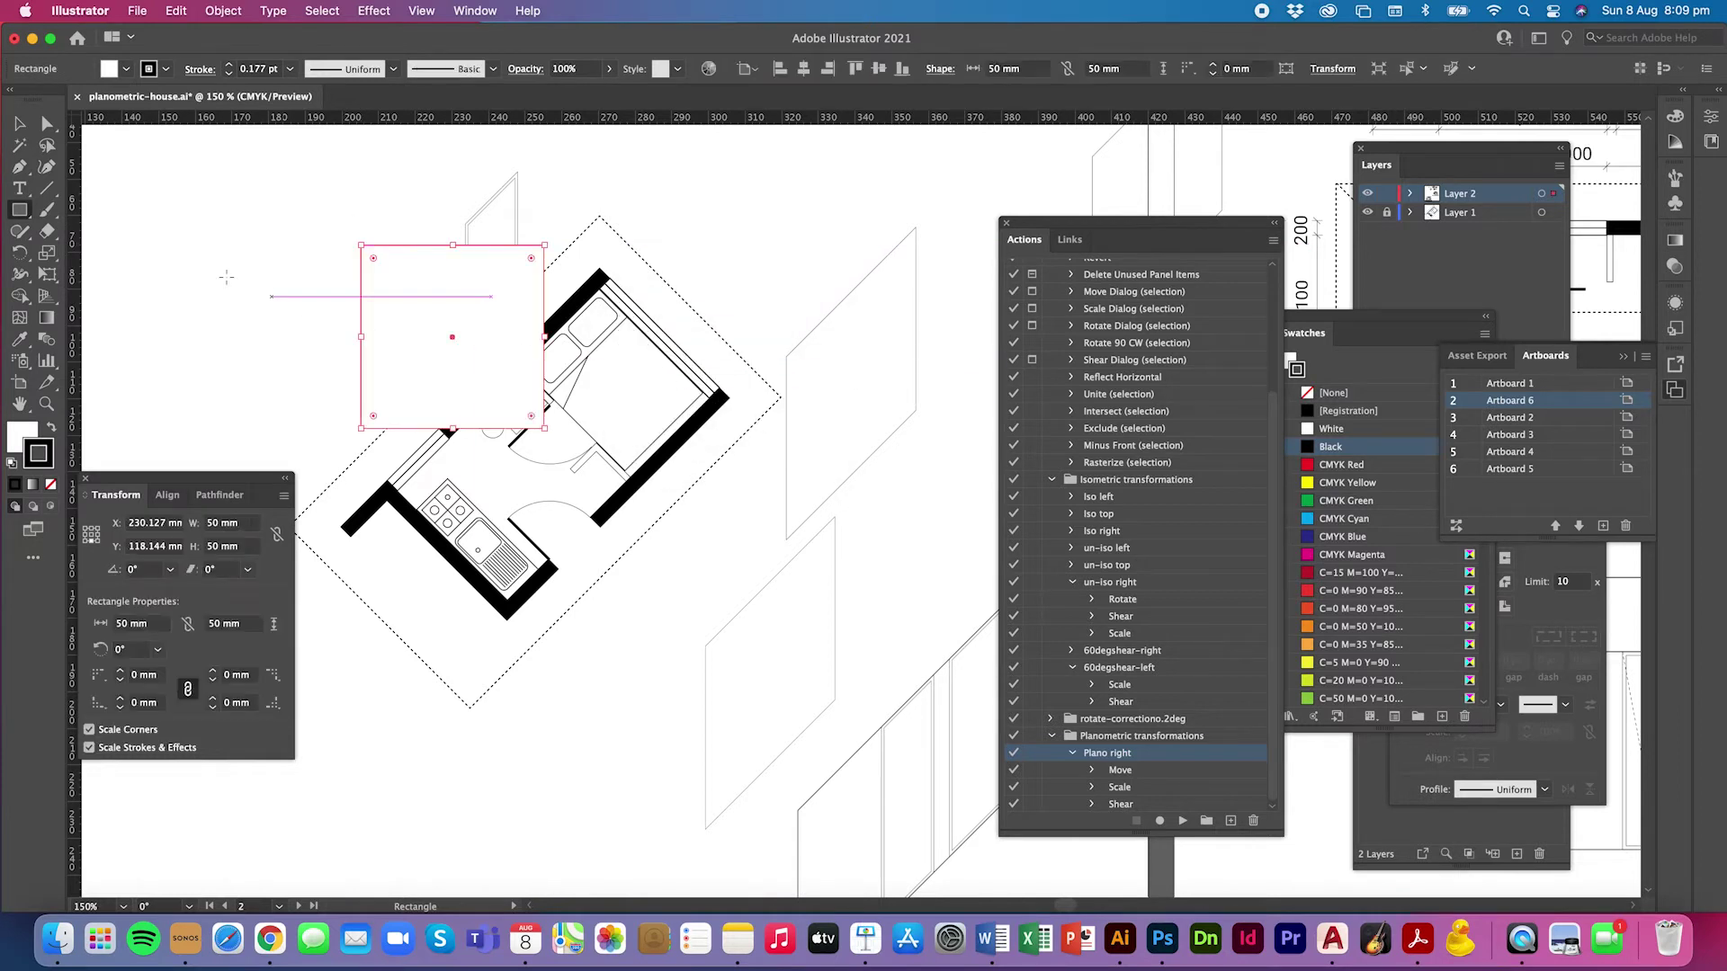
click(21, 126)
click(785, 288)
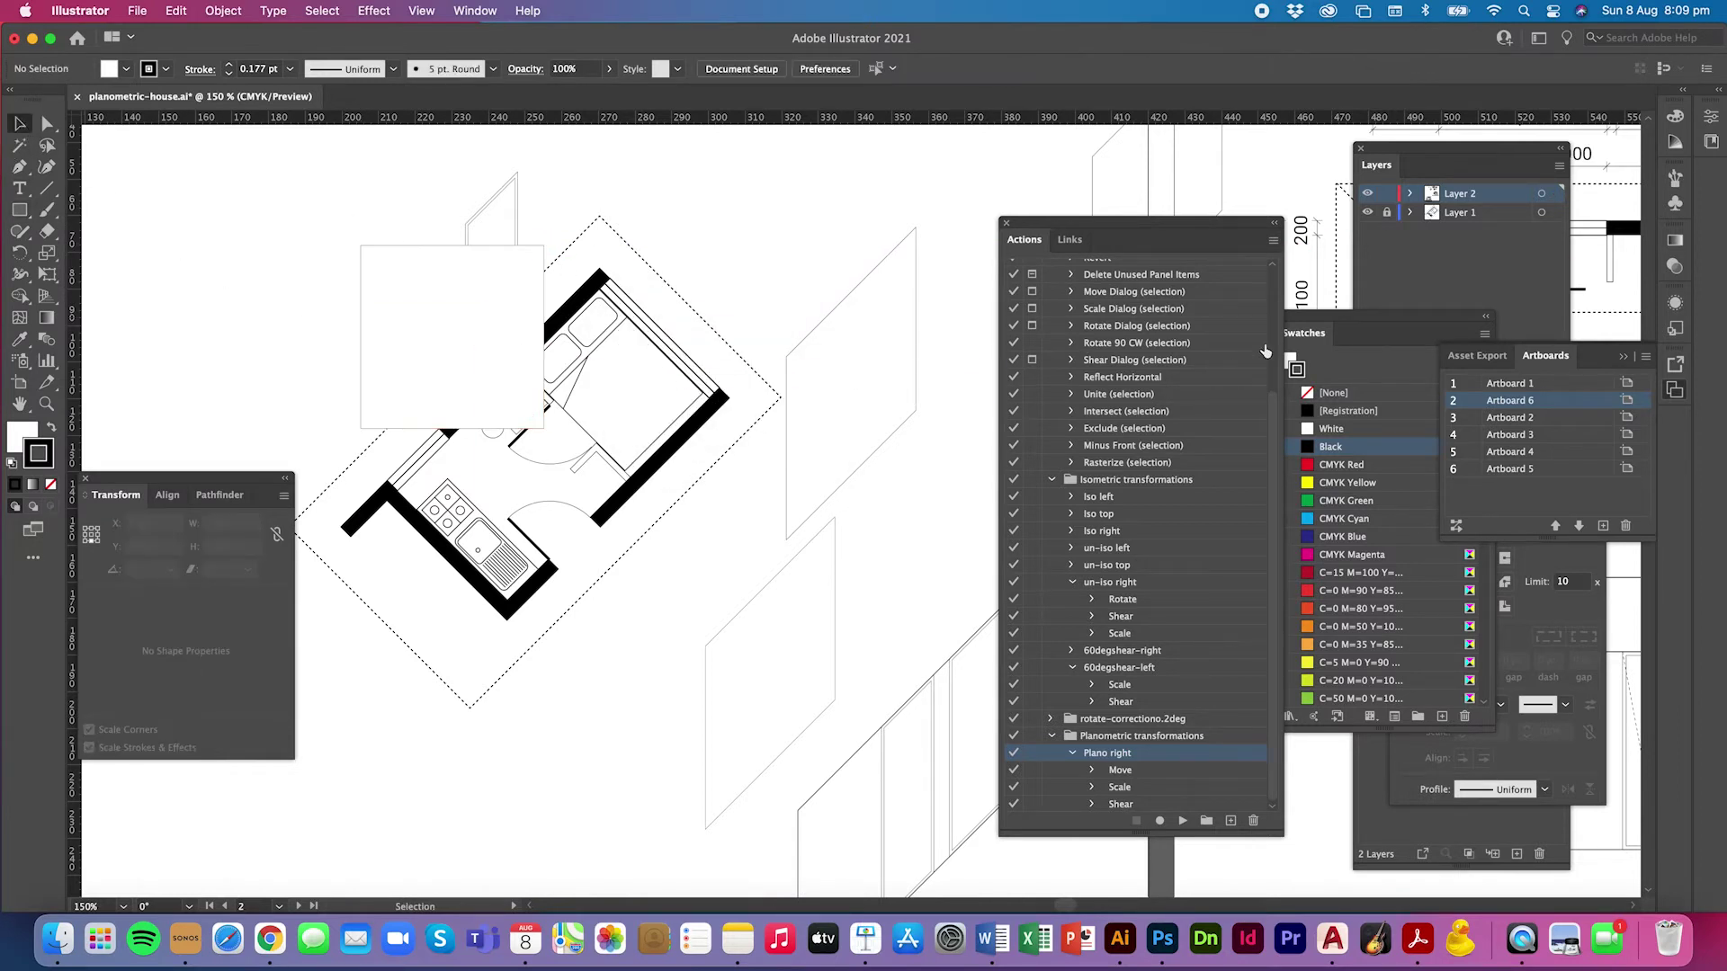
Step: Create a new action named 'Plano left' and begin recording it
click(1273, 241)
click(1327, 244)
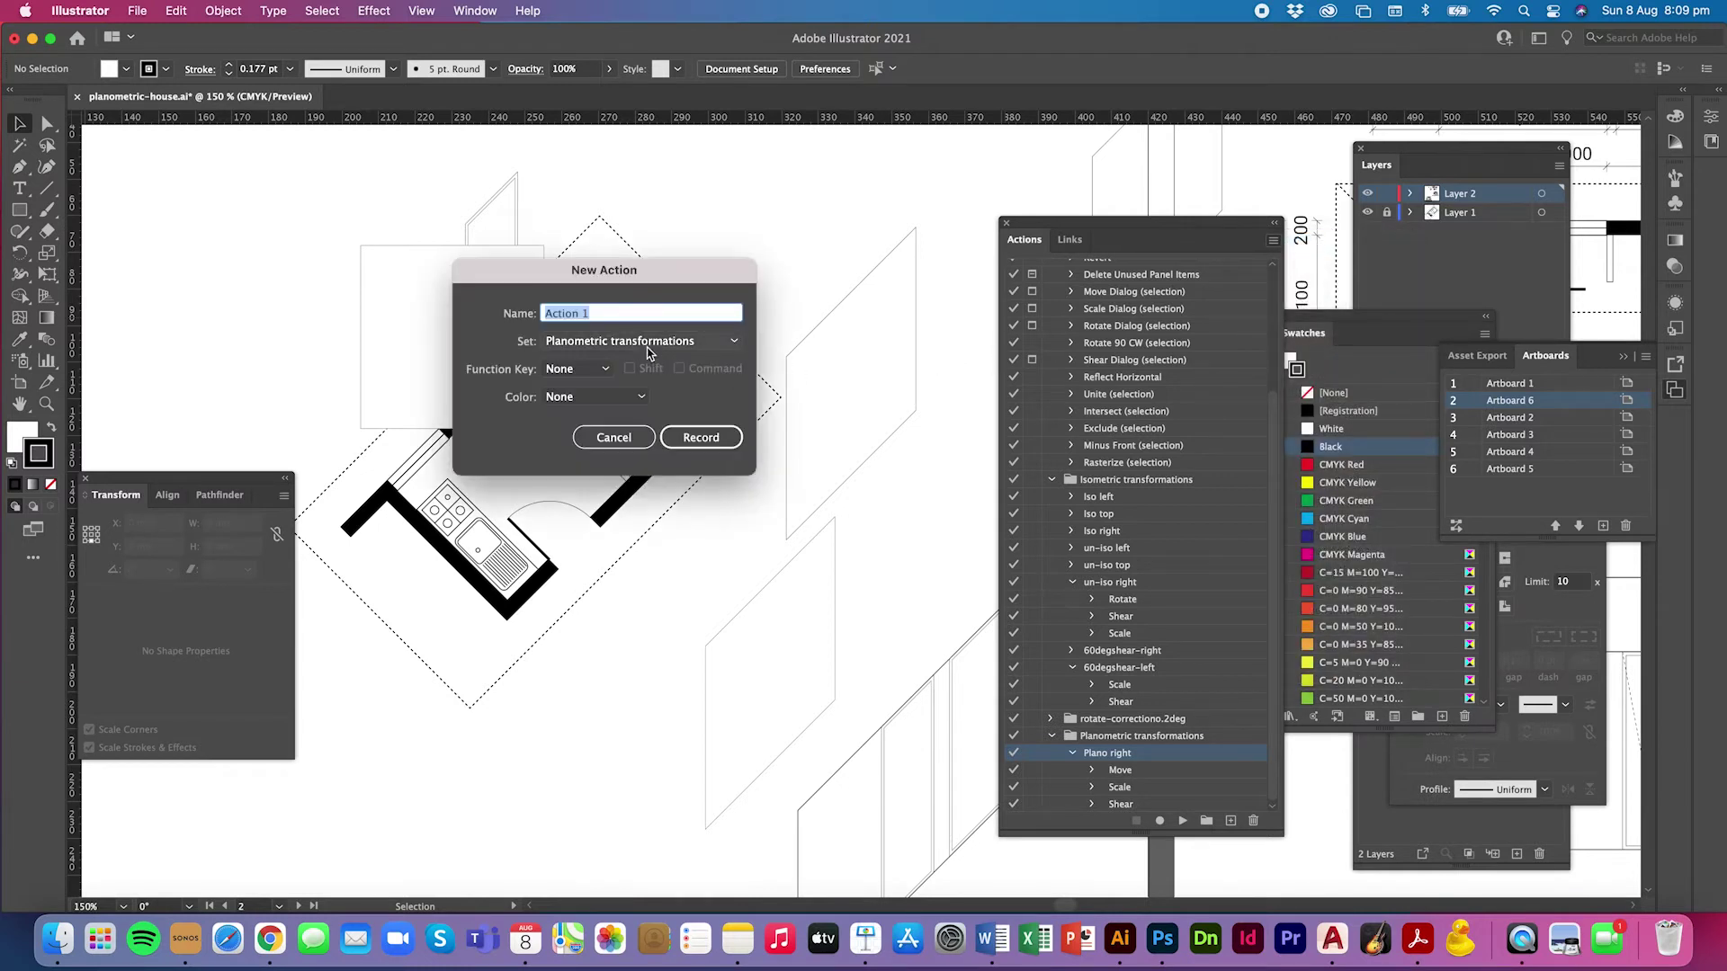
text(Plano left)
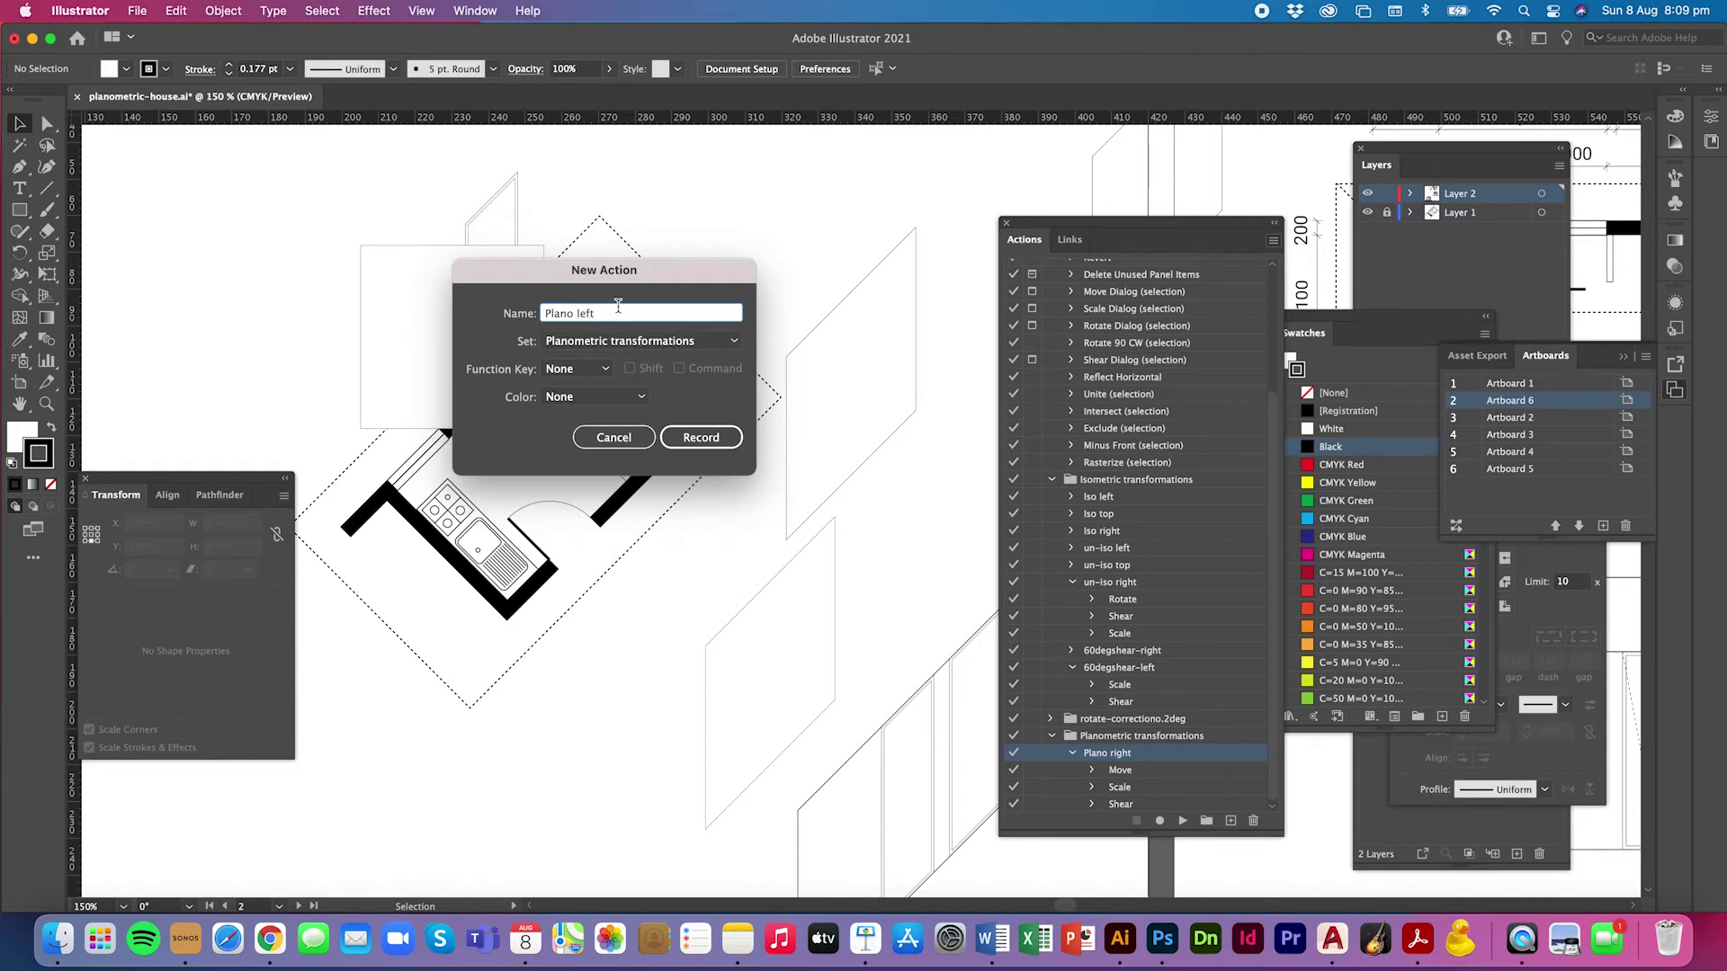
click(709, 439)
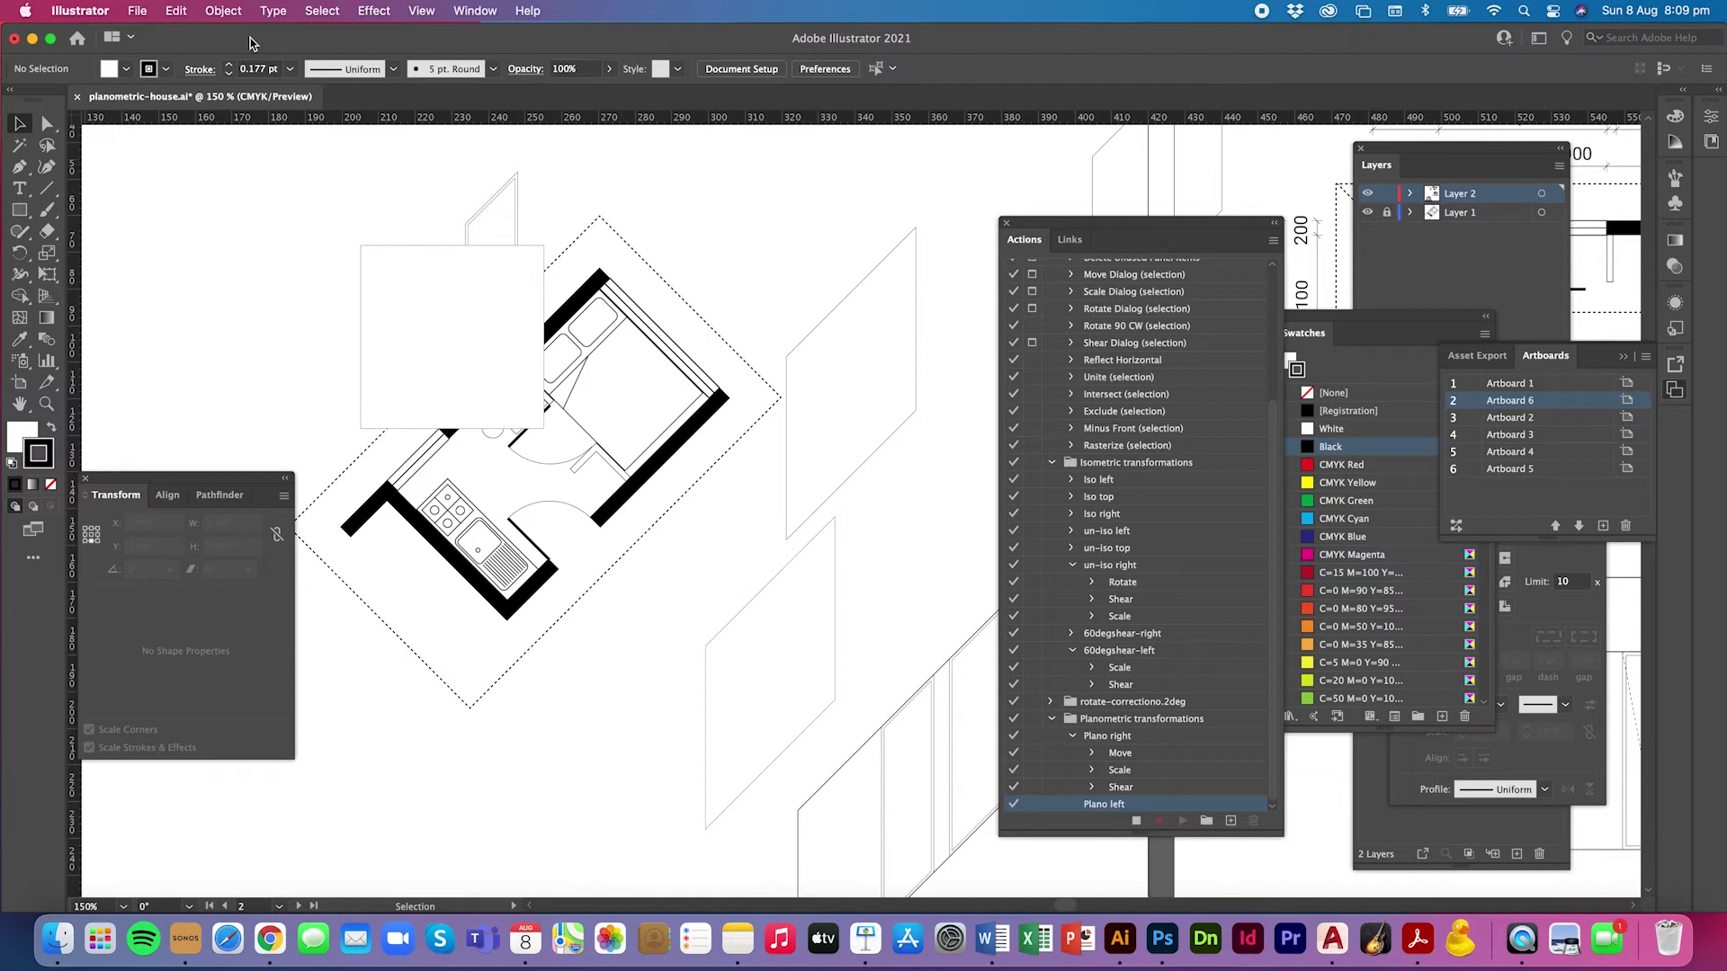
Step: Scale the white square 70.7% horizontally
click(455, 254)
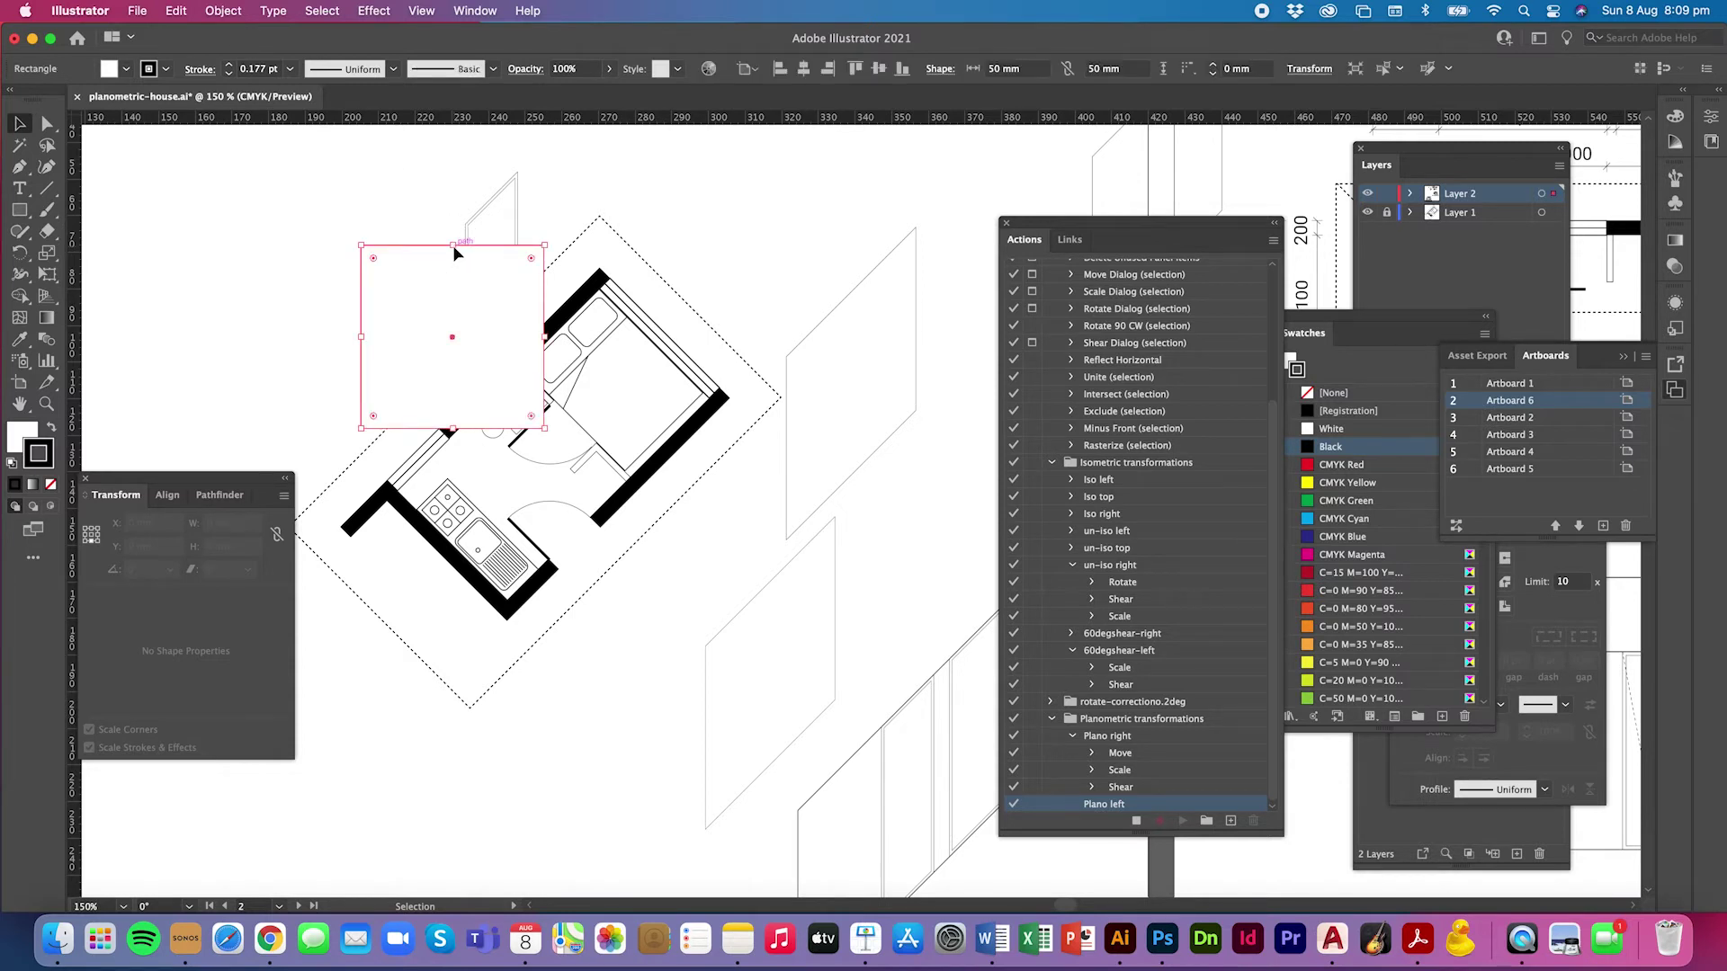
click(224, 11)
mouse_move(231, 36)
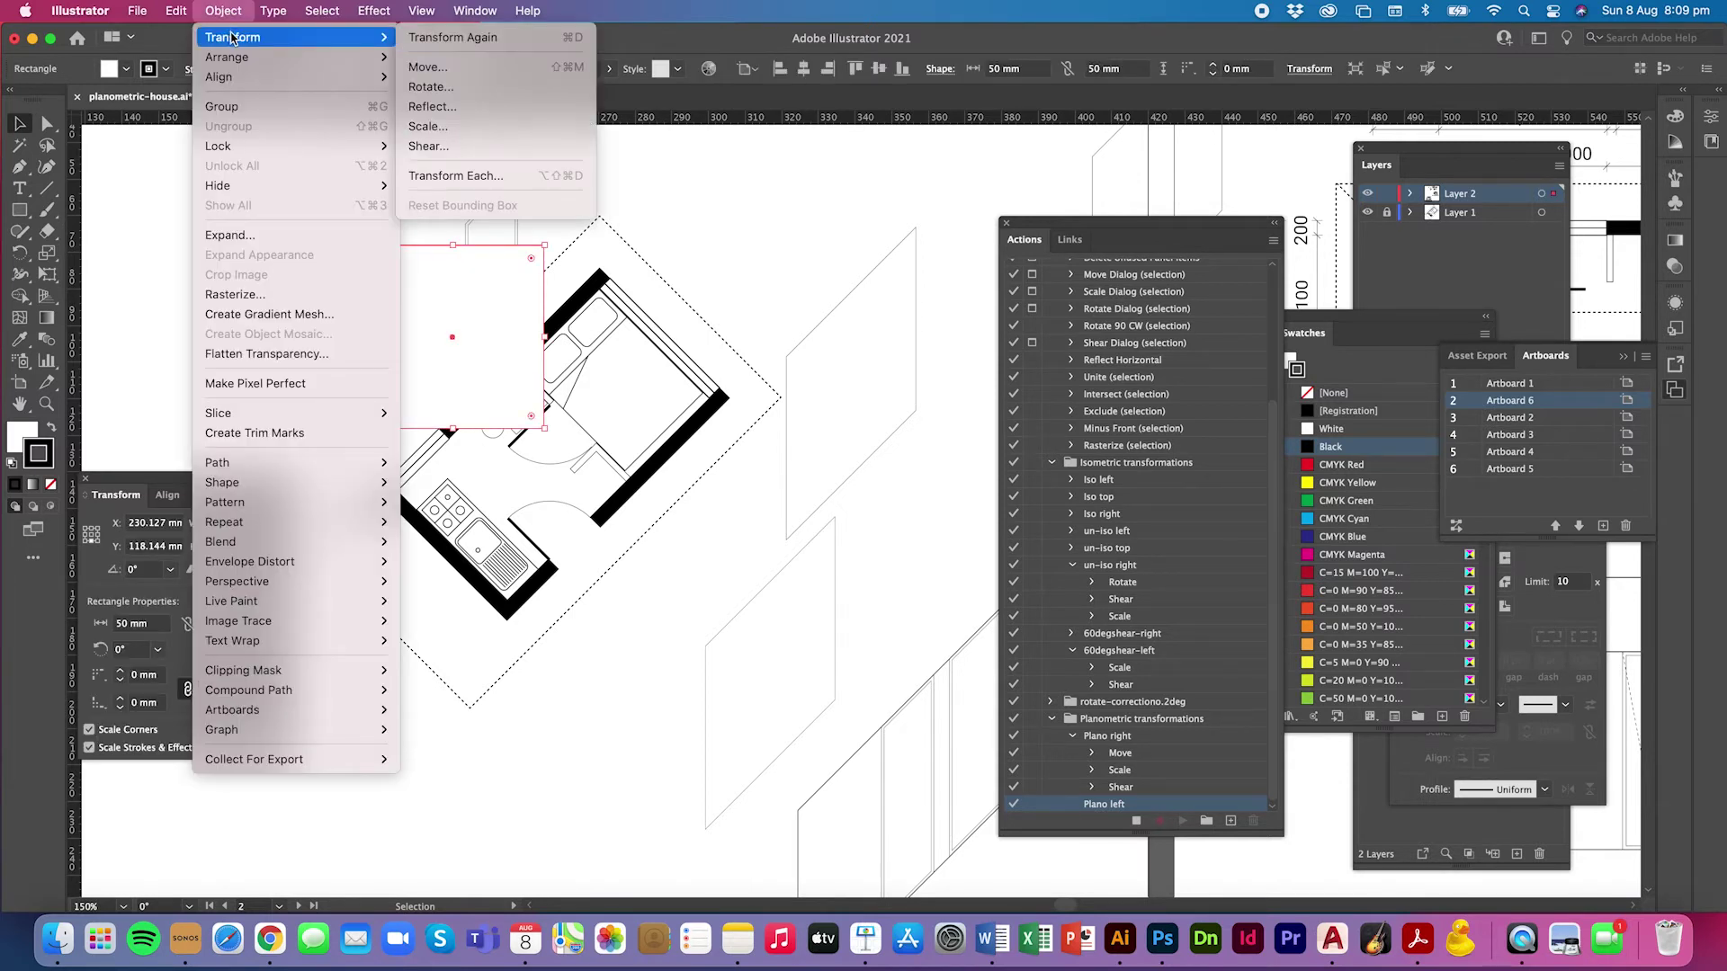
click(435, 128)
click(523, 471)
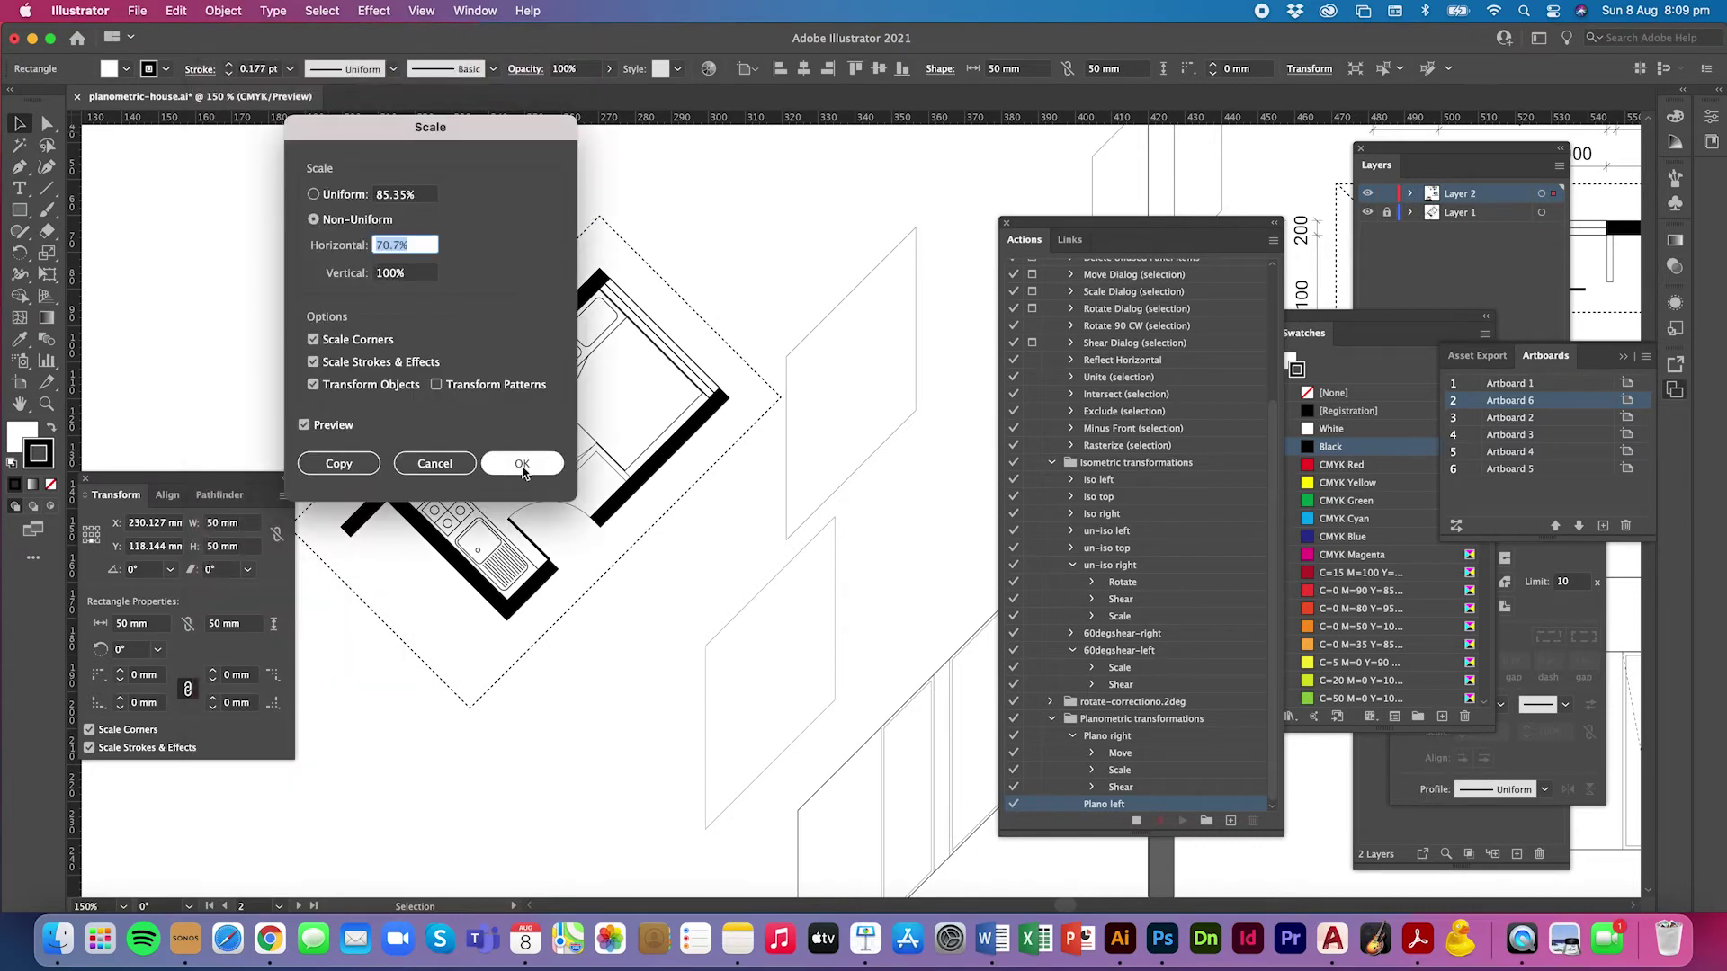
Step: Shear the square 45° vertically and stop recording Plano left
click(229, 12)
mouse_move(243, 40)
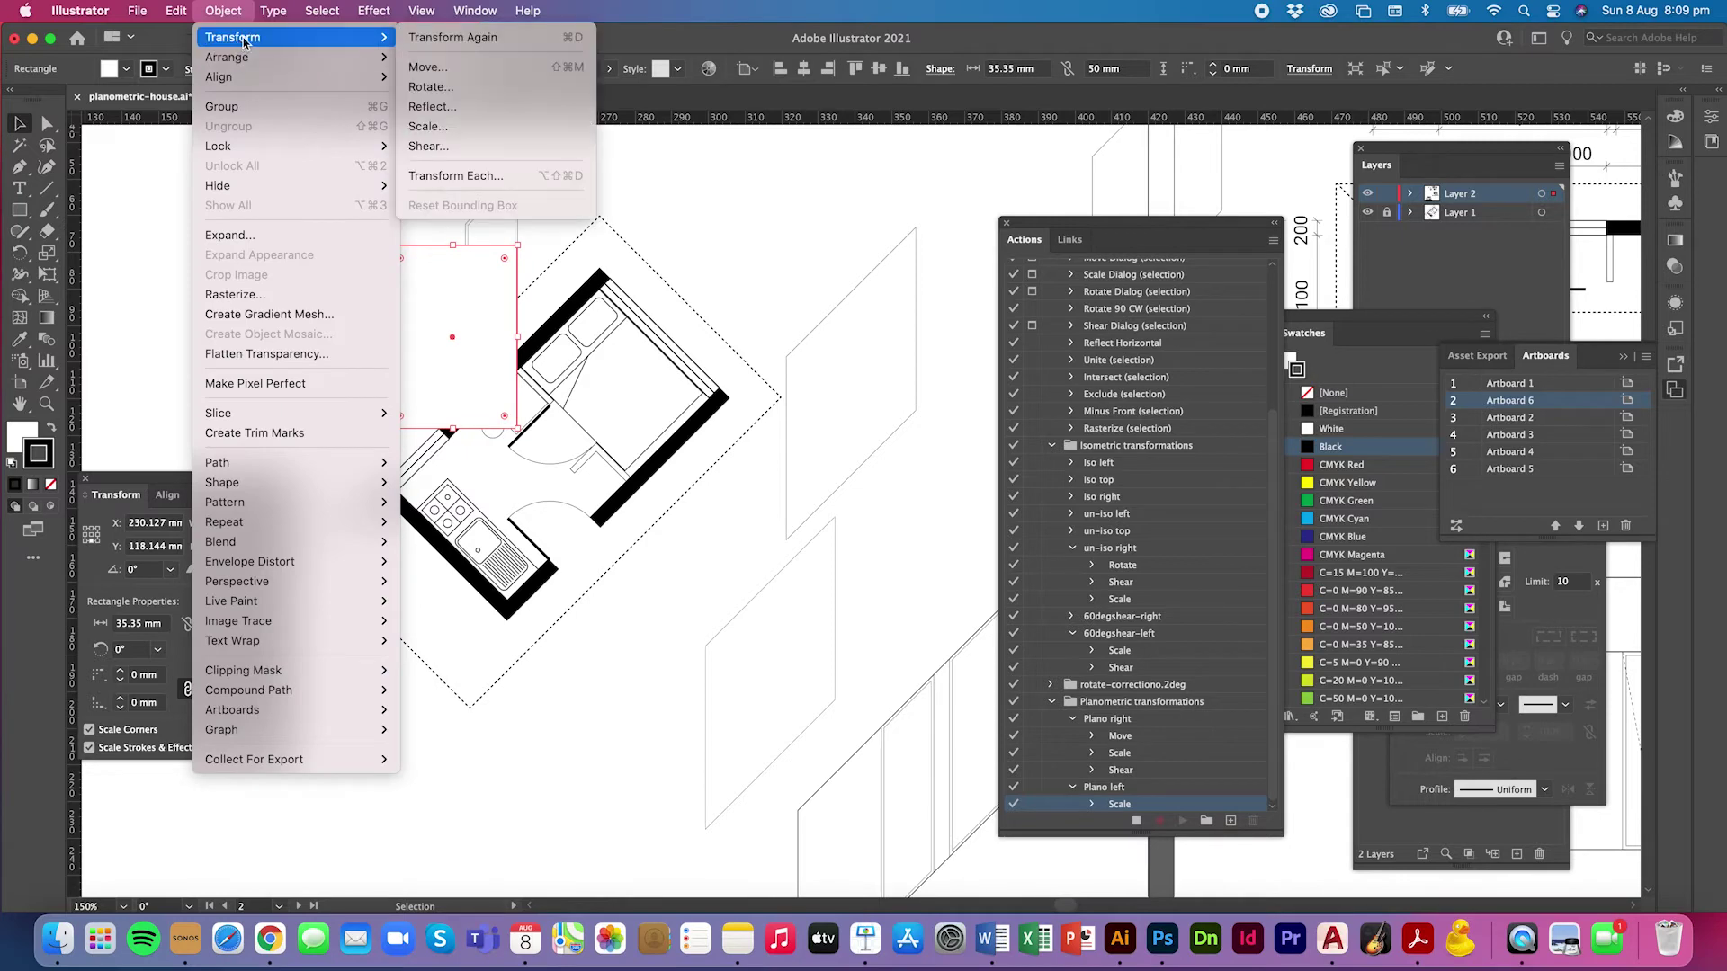
click(439, 147)
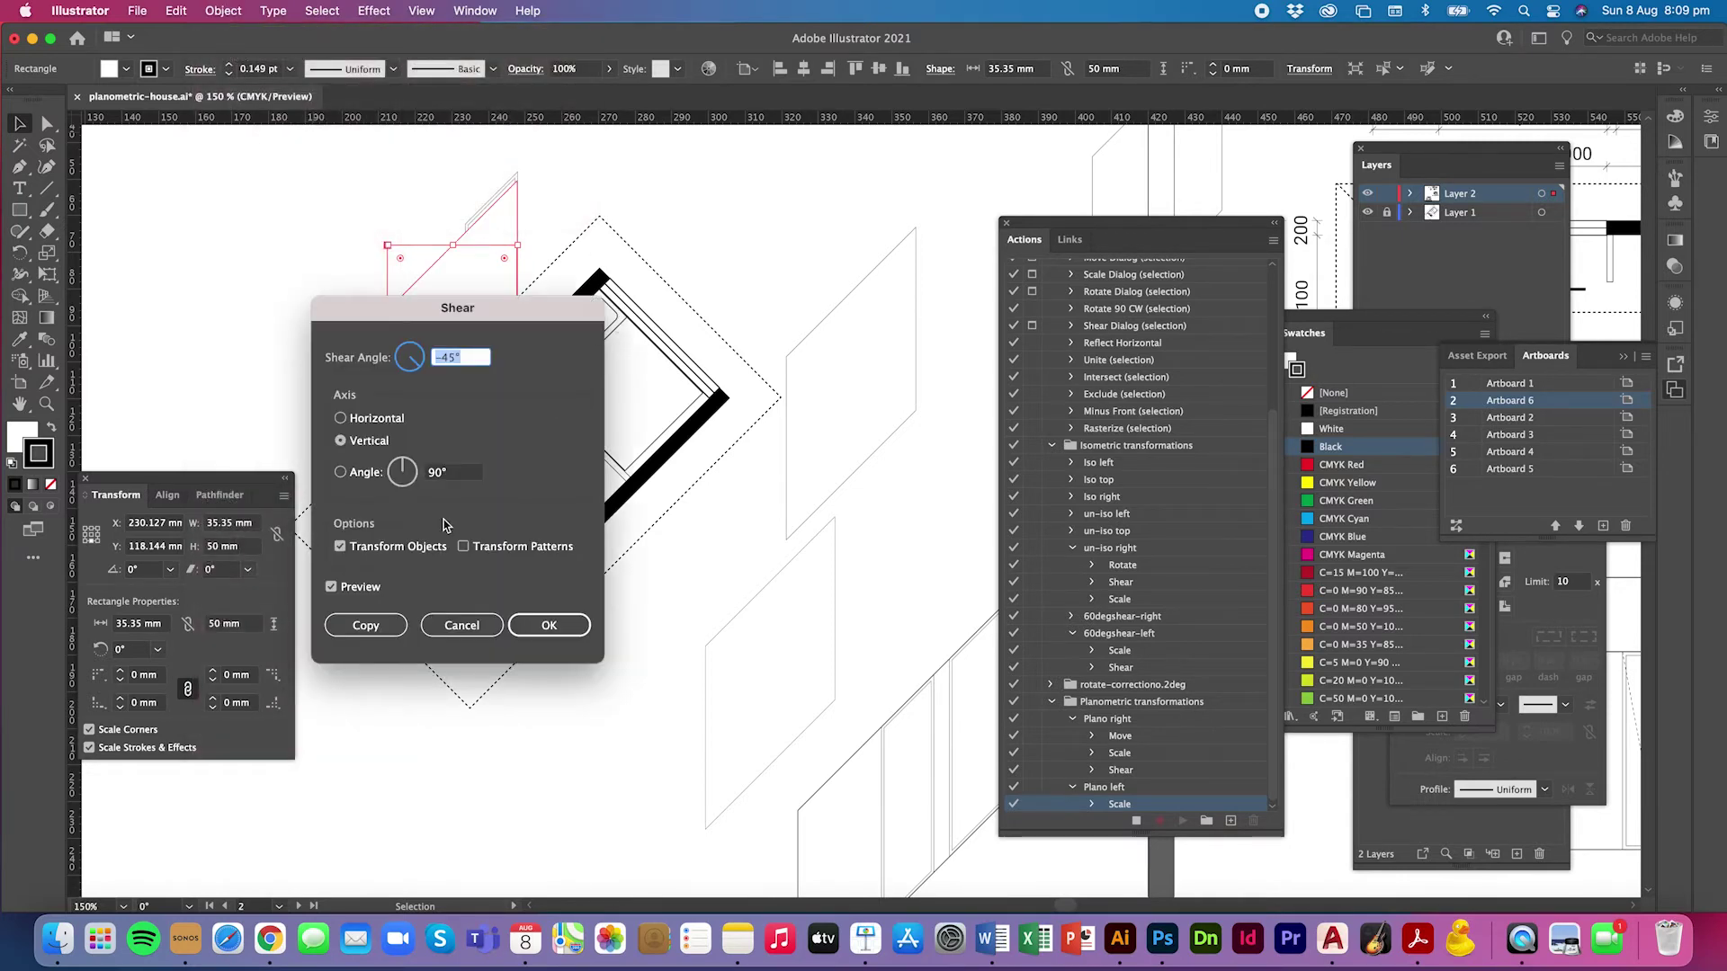
text(45)
drag(535, 304, 808, 303)
click(603, 587)
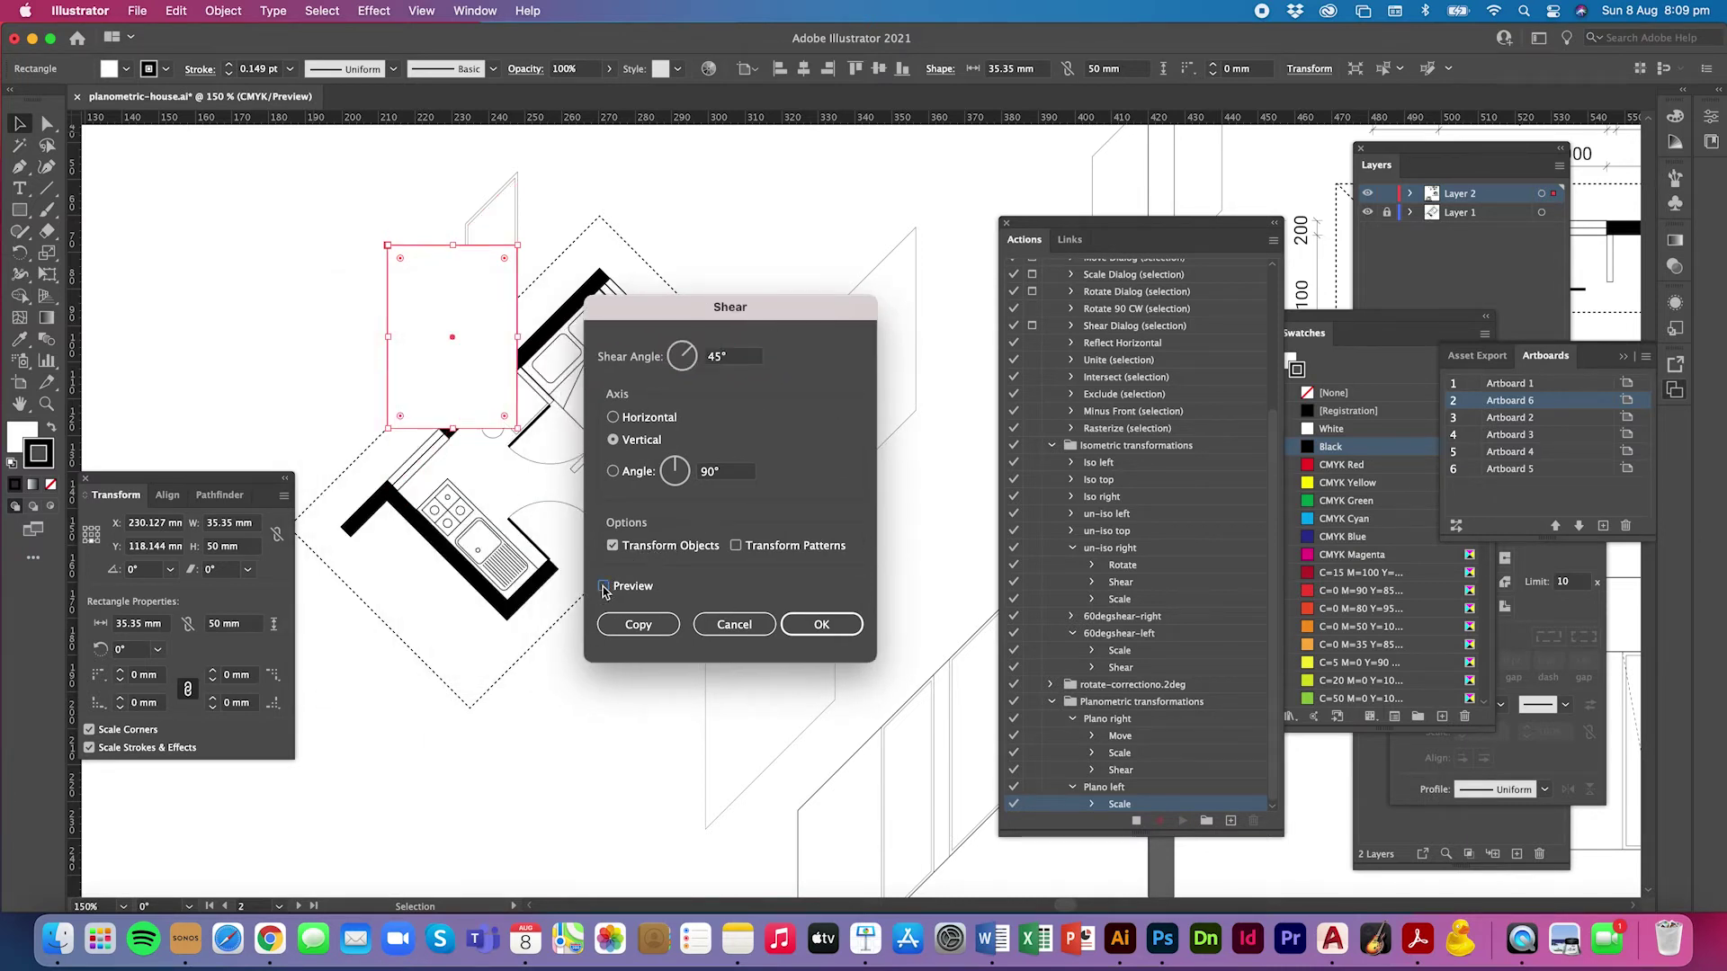
click(603, 586)
click(818, 624)
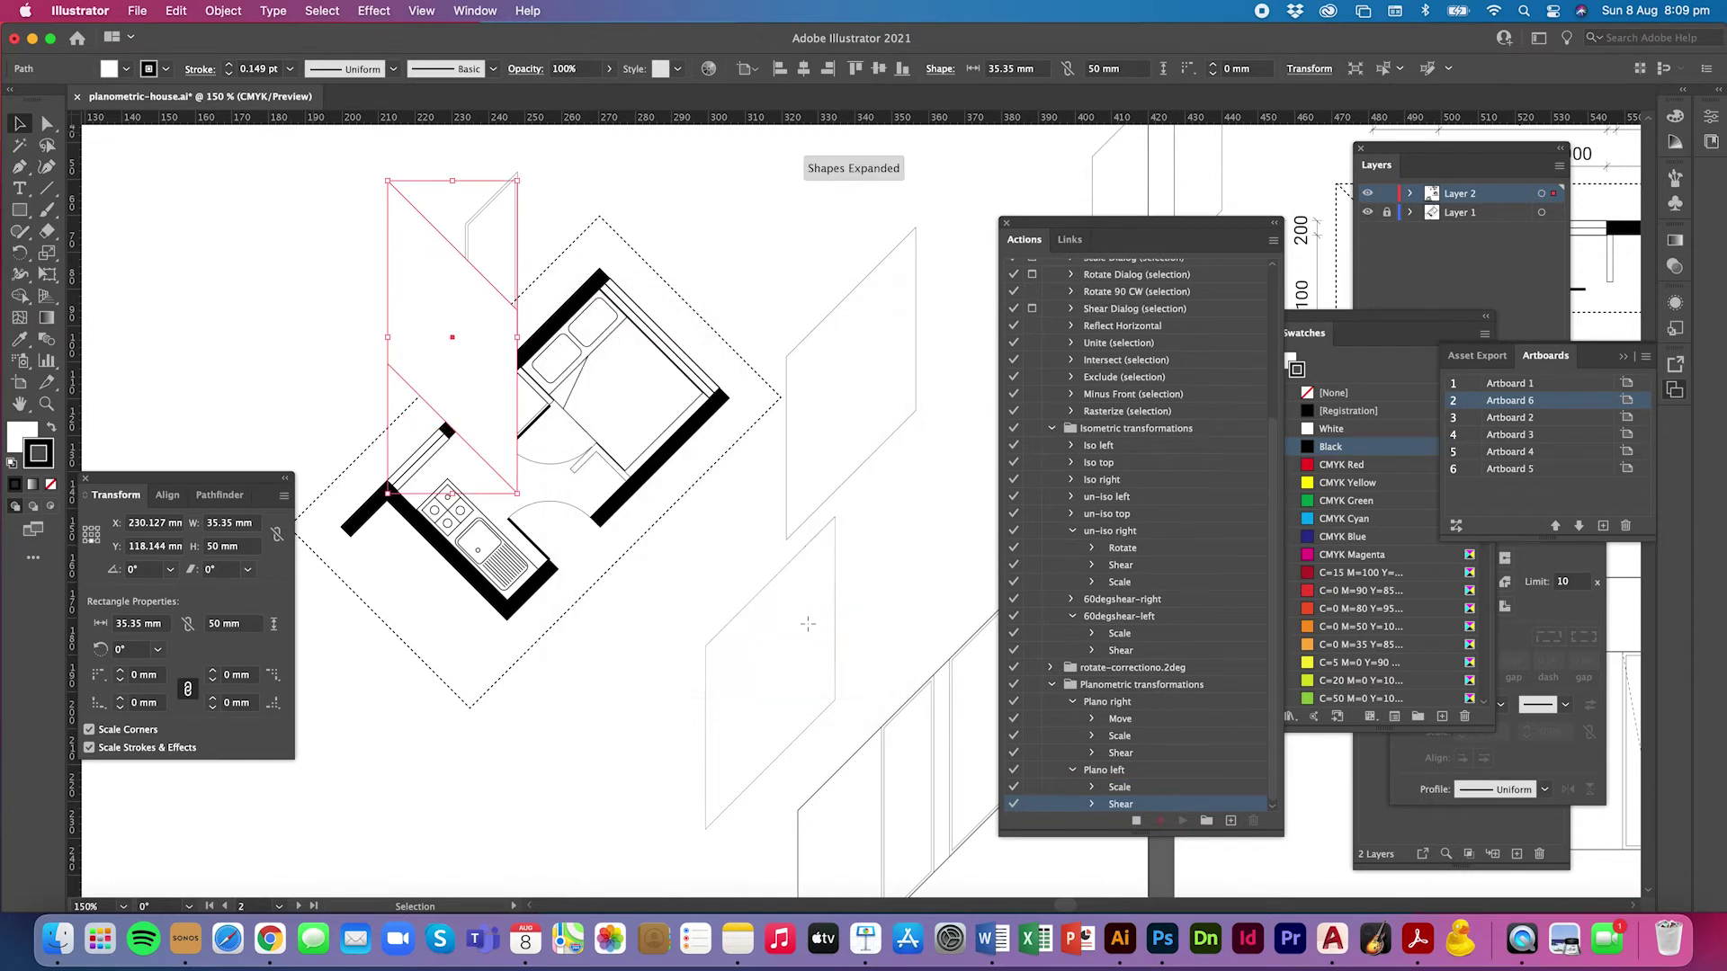
click(1136, 822)
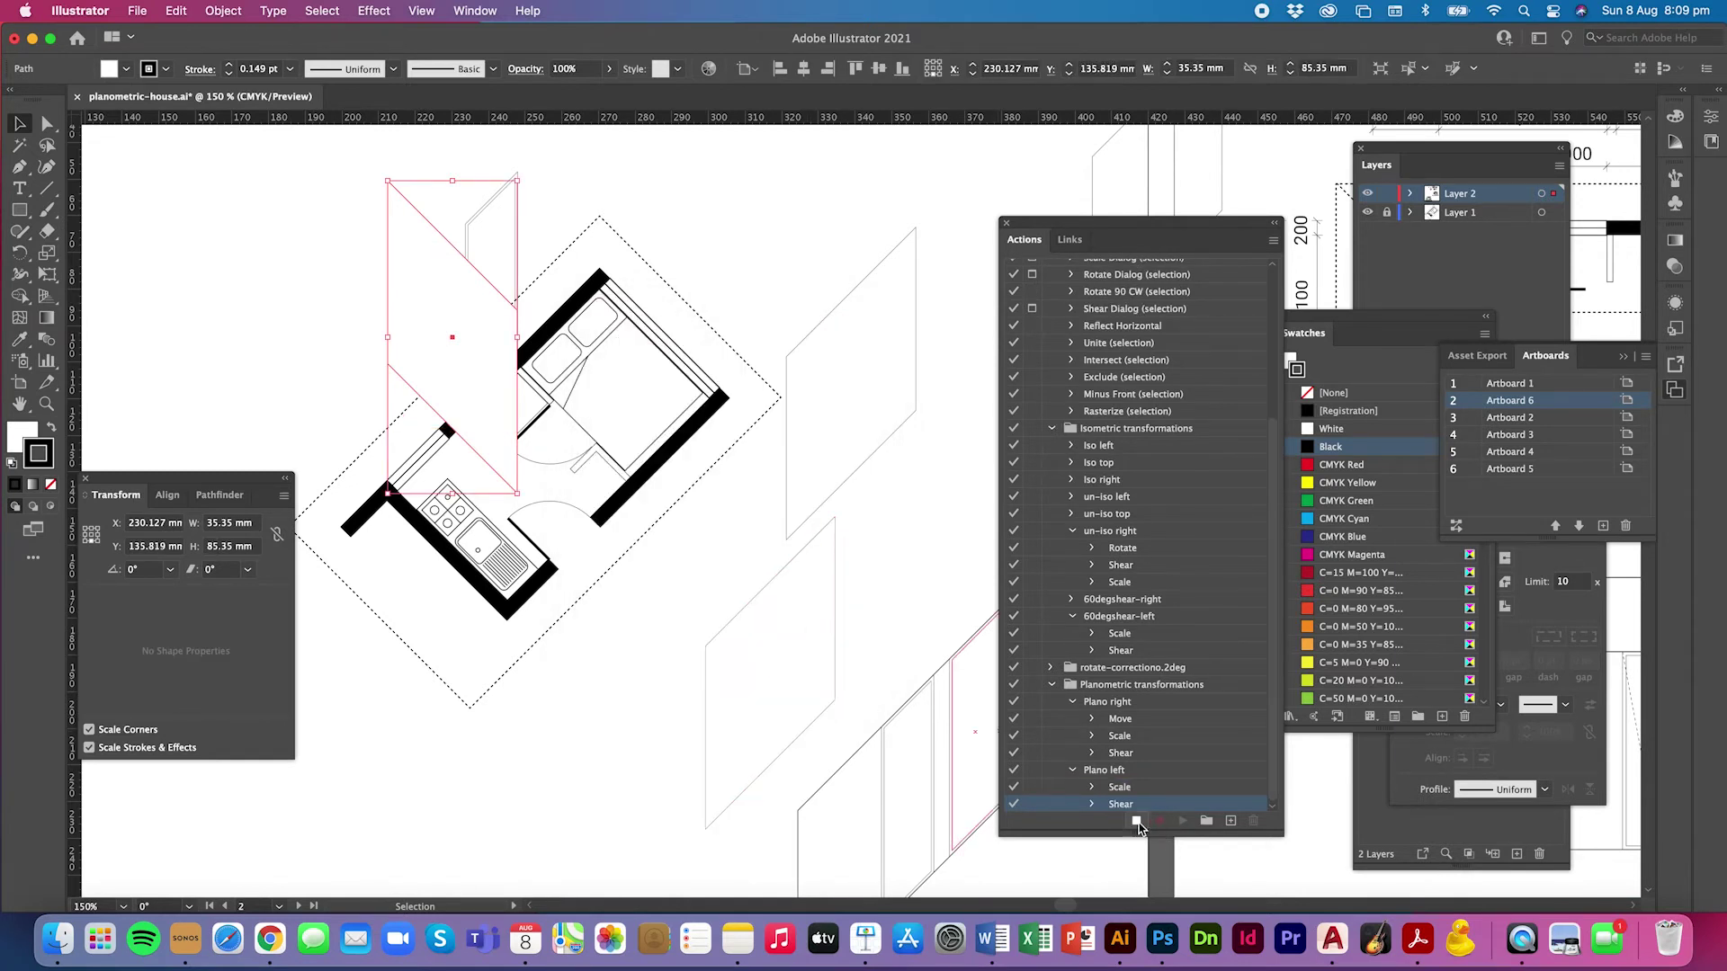
click(1136, 821)
Step: Zoom out and reposition the sheared face on the artboard
click(674, 662)
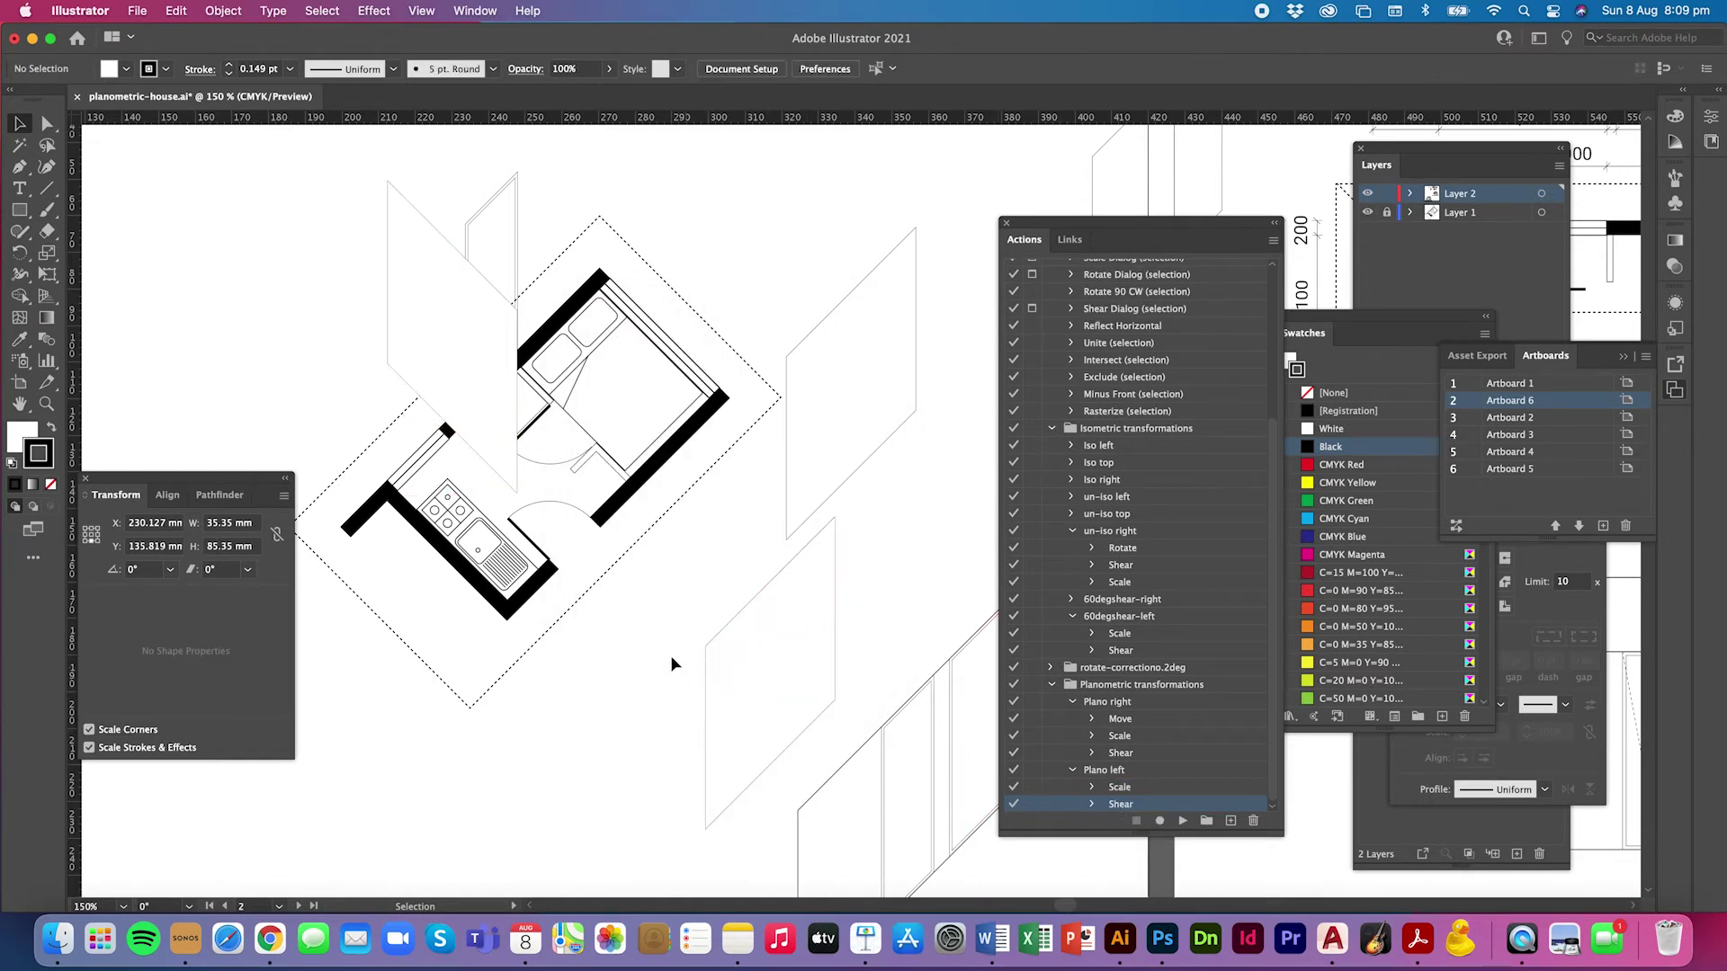
key(super+minus)
key(super+minus)
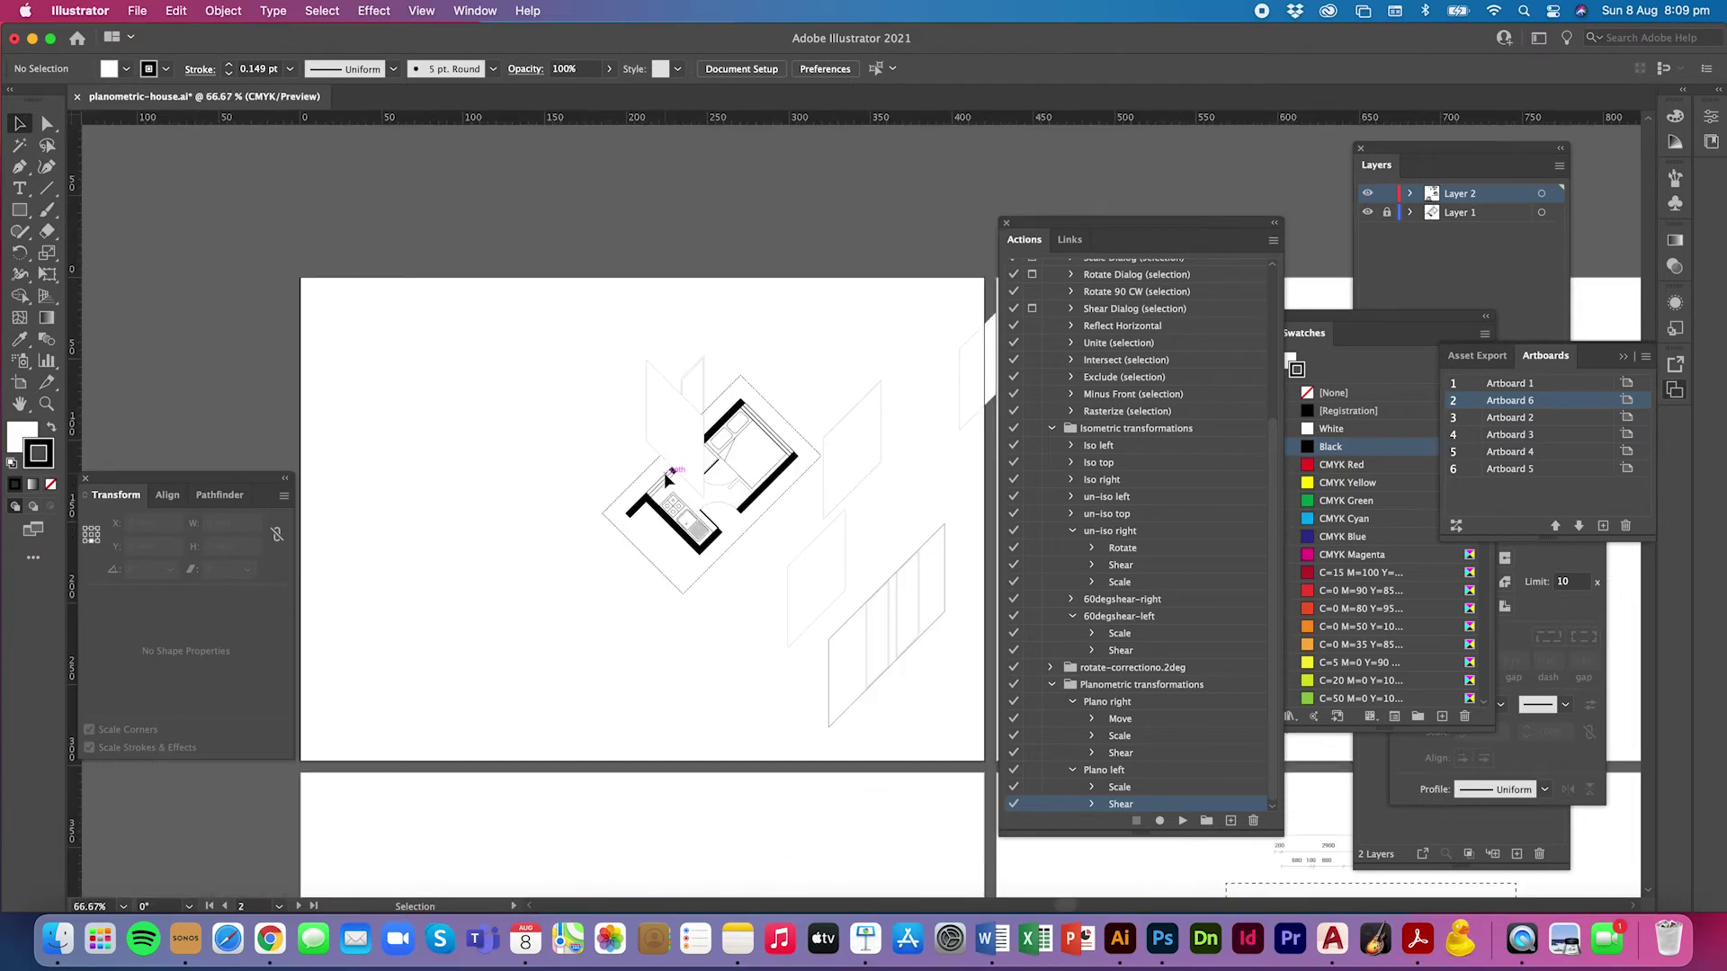
drag(661, 409, 863, 388)
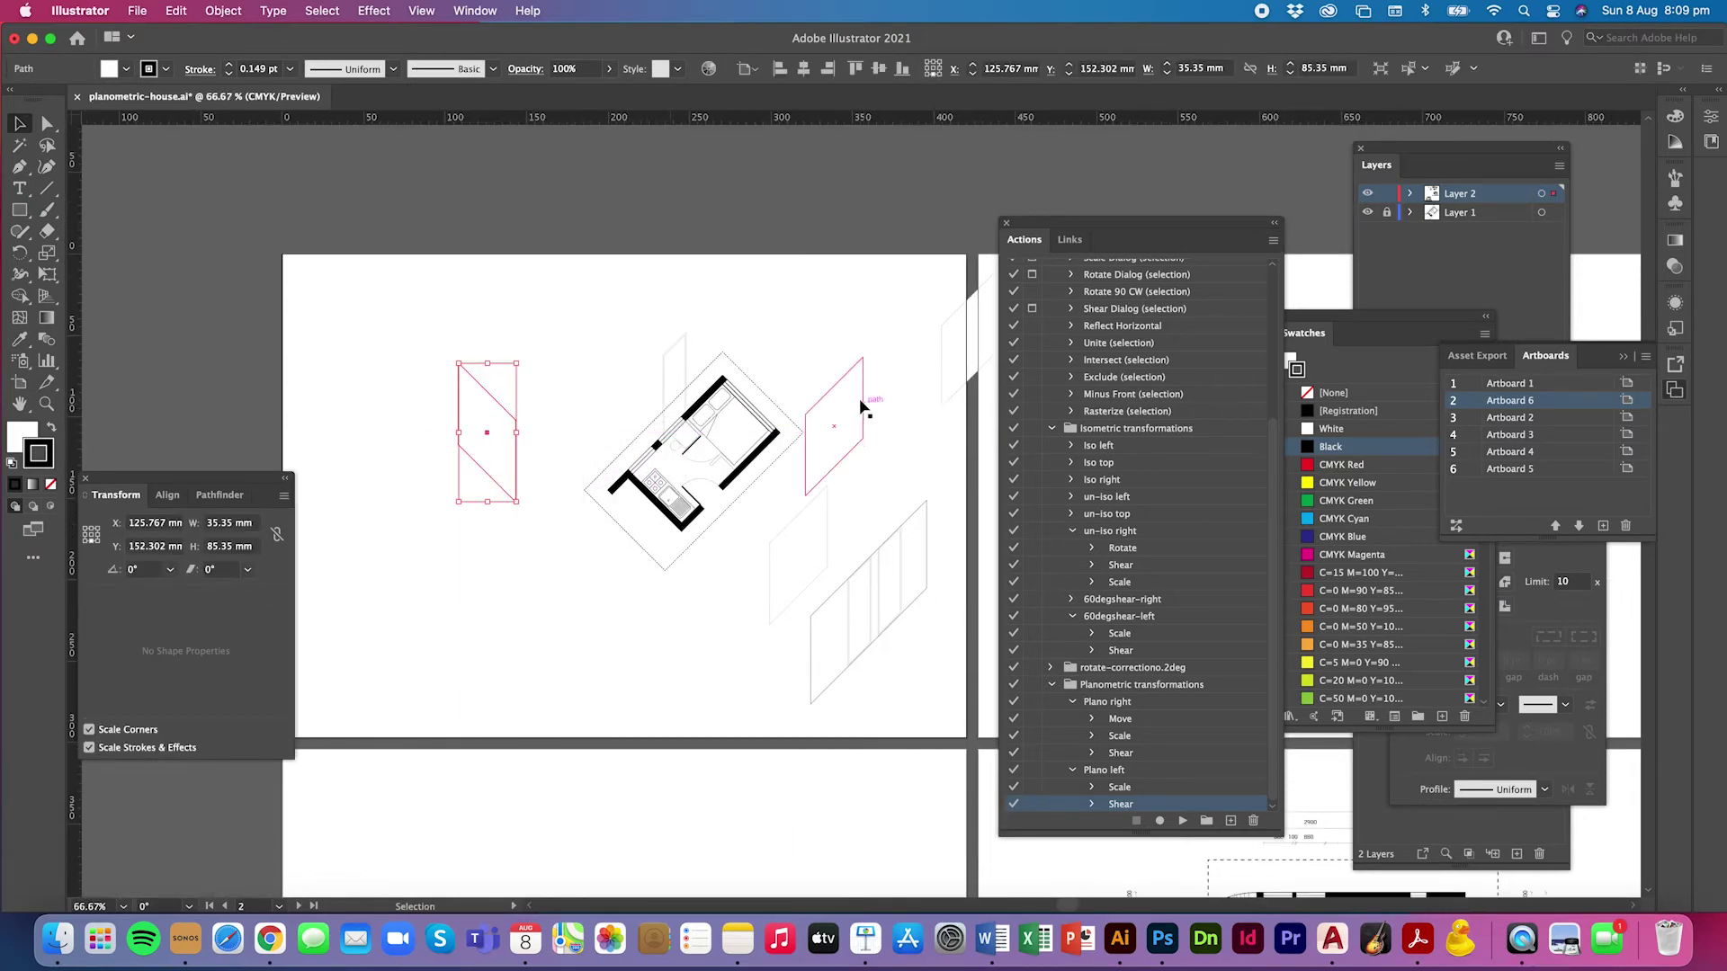
click(849, 414)
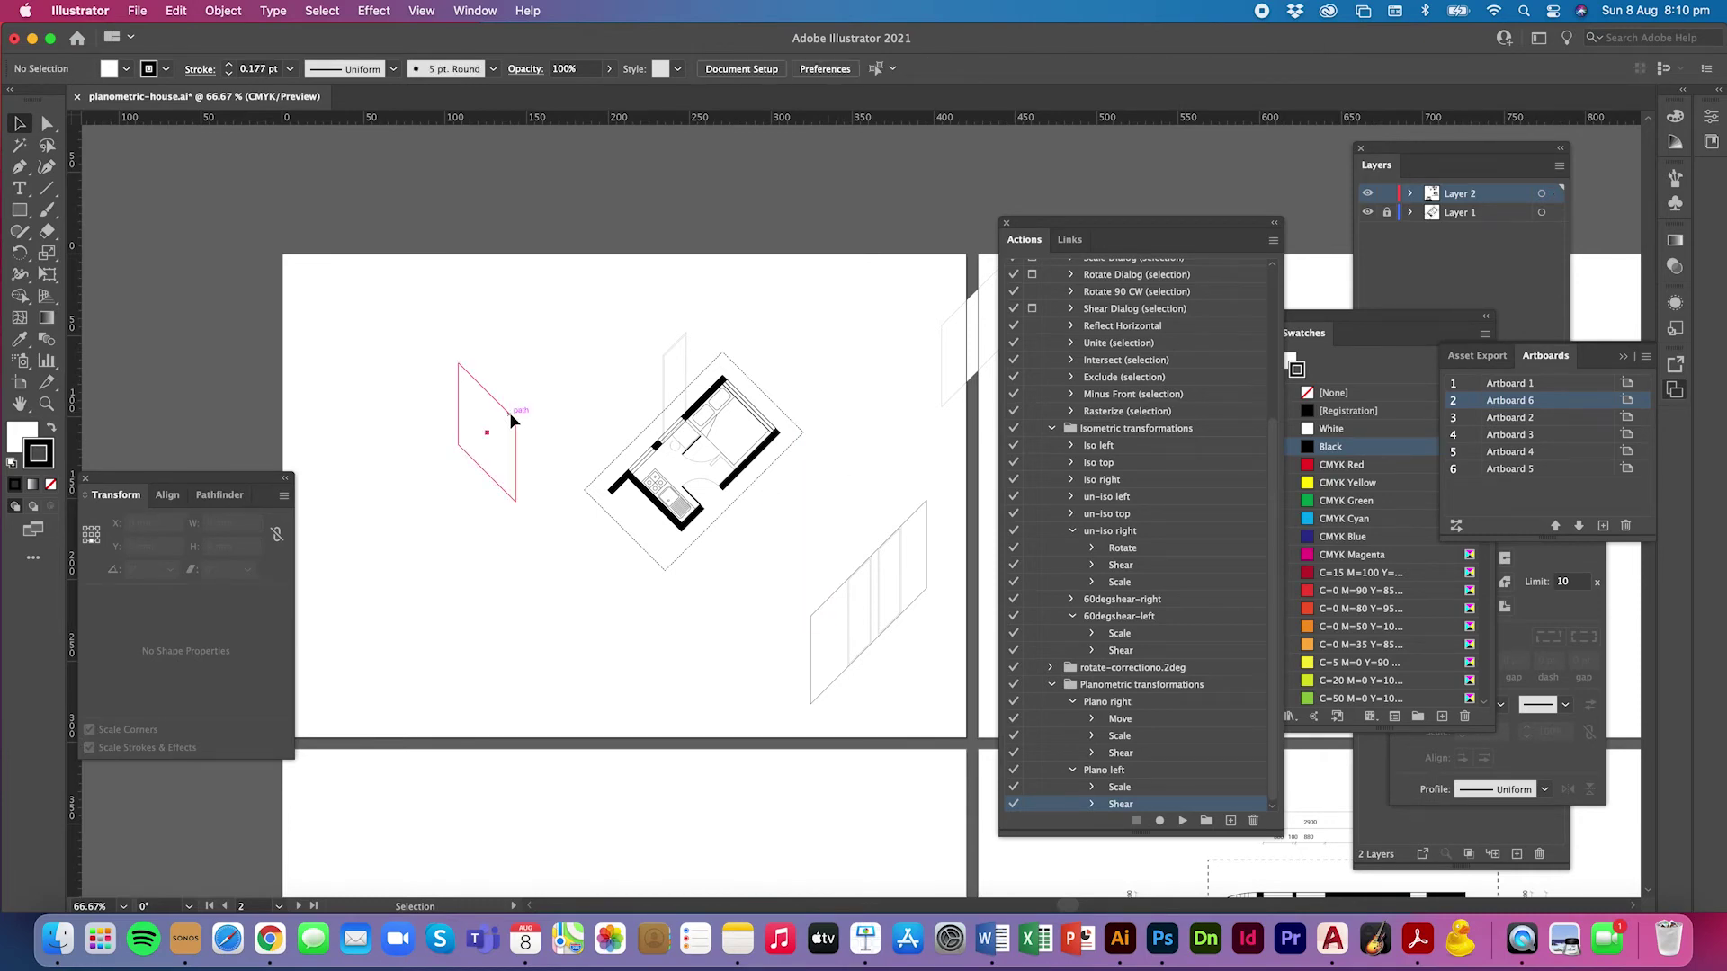
key(a)
scroll(554, 406, up, 6)
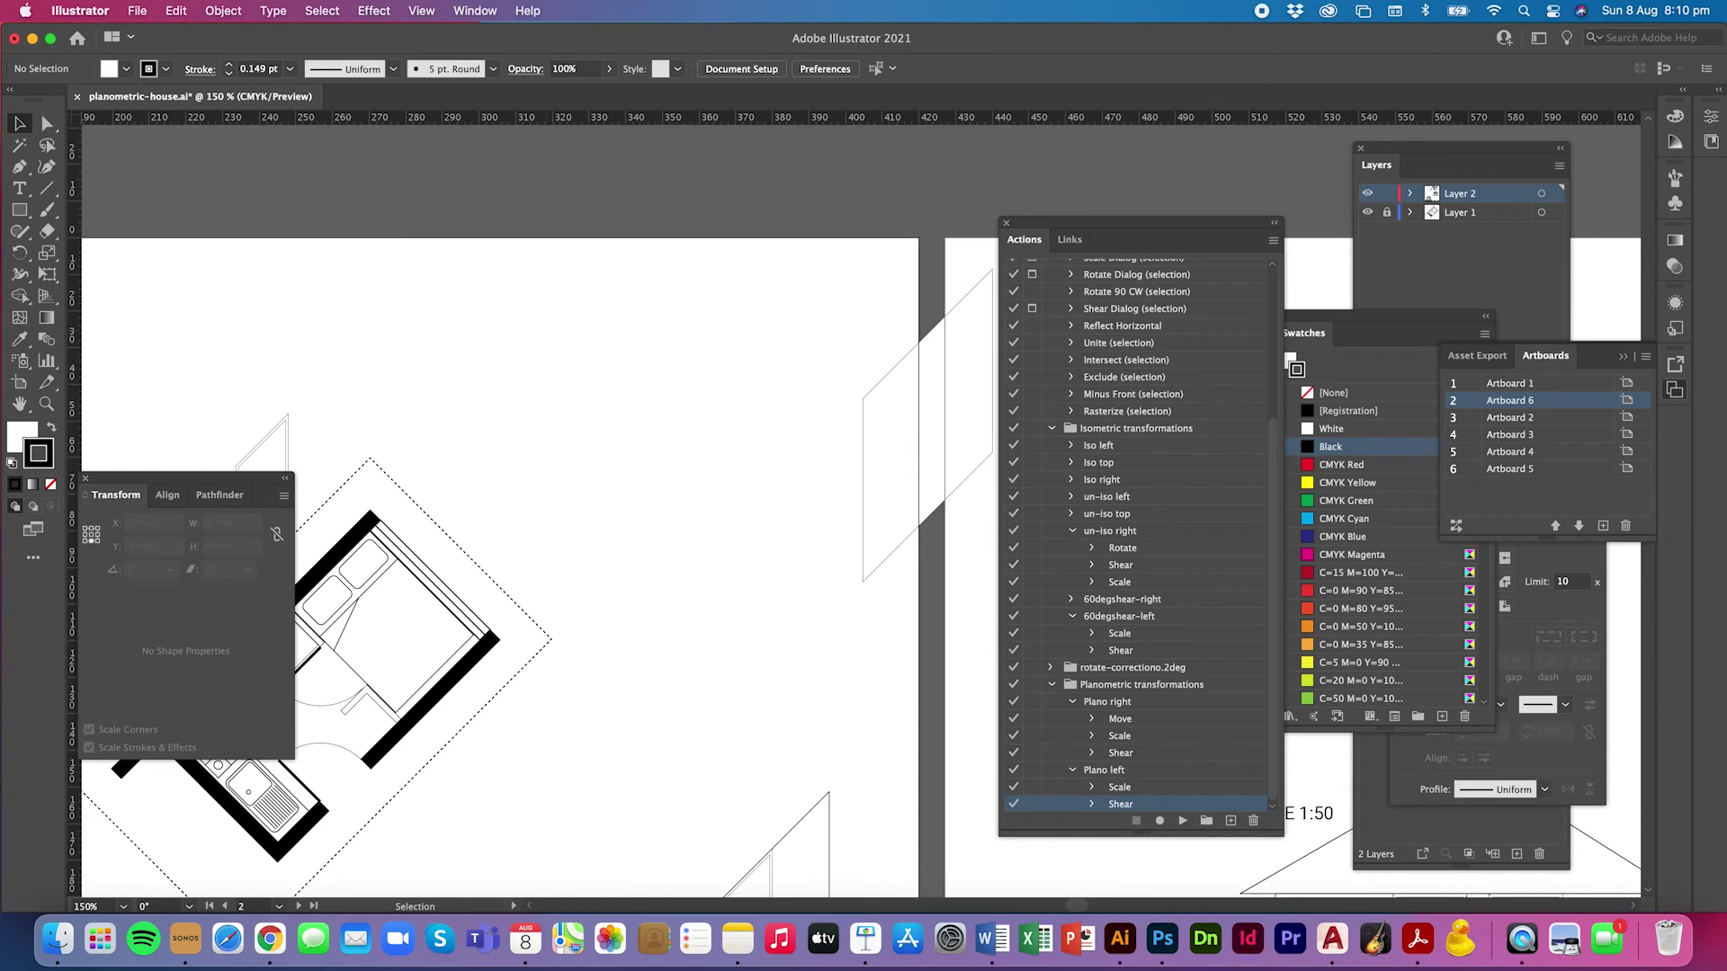
Step: Create a new 50 × 50 mm square
click(19, 210)
click(503, 325)
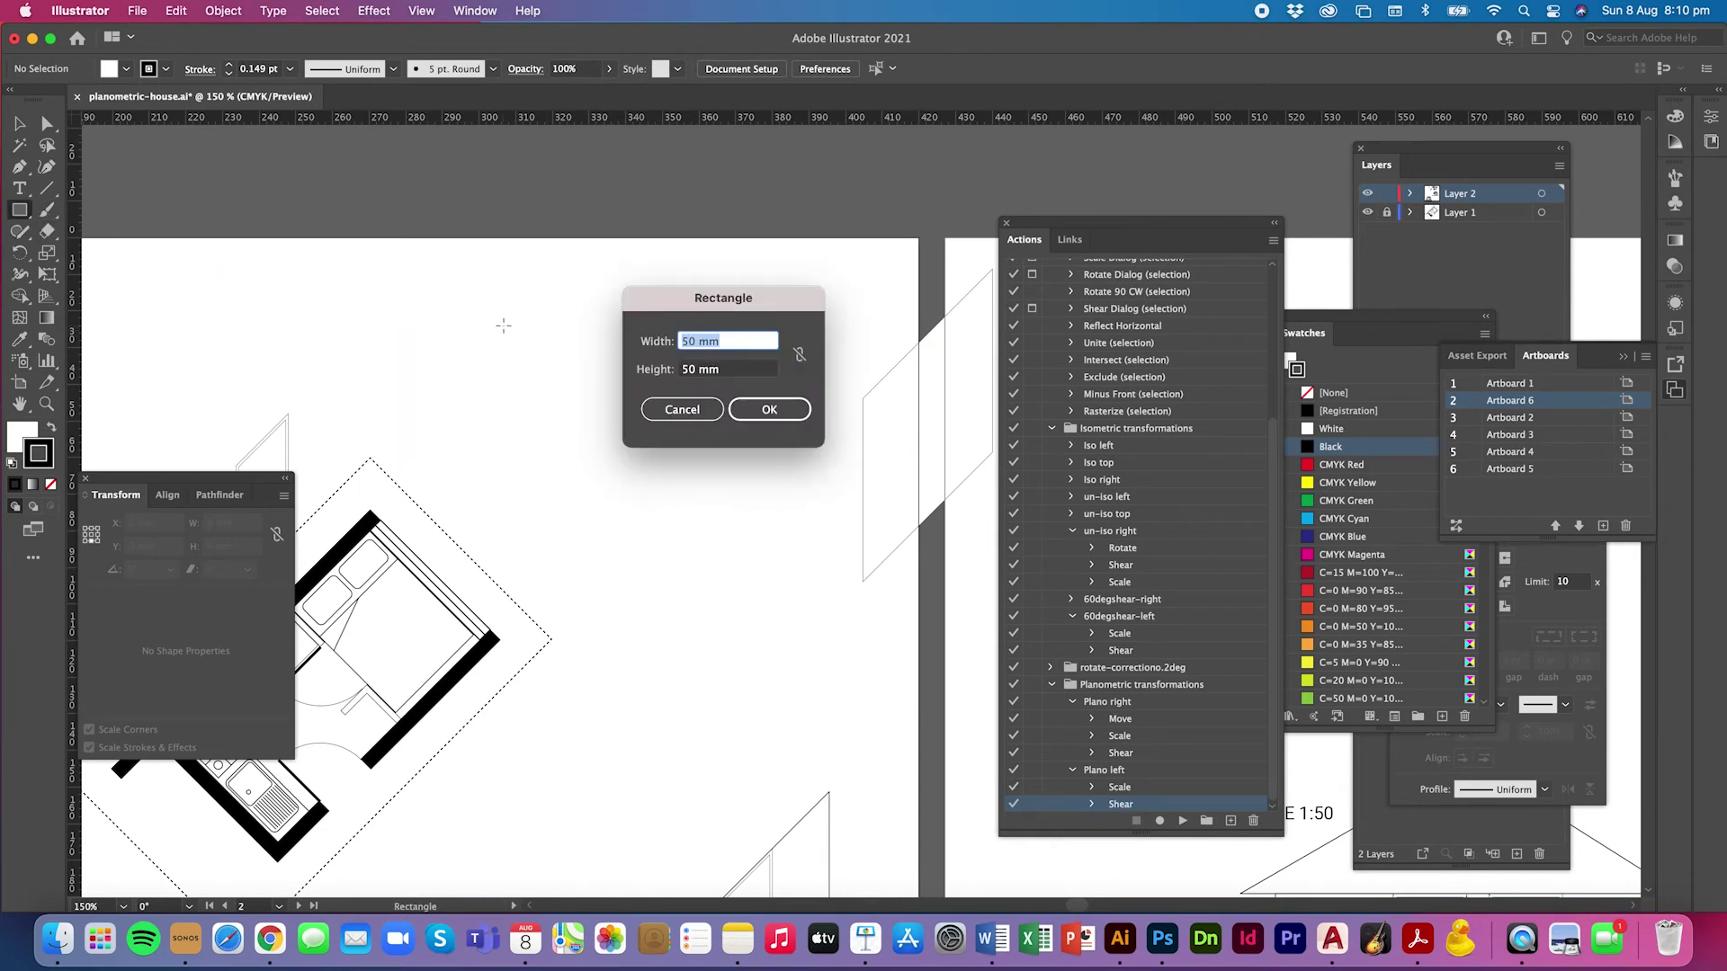
key(Return)
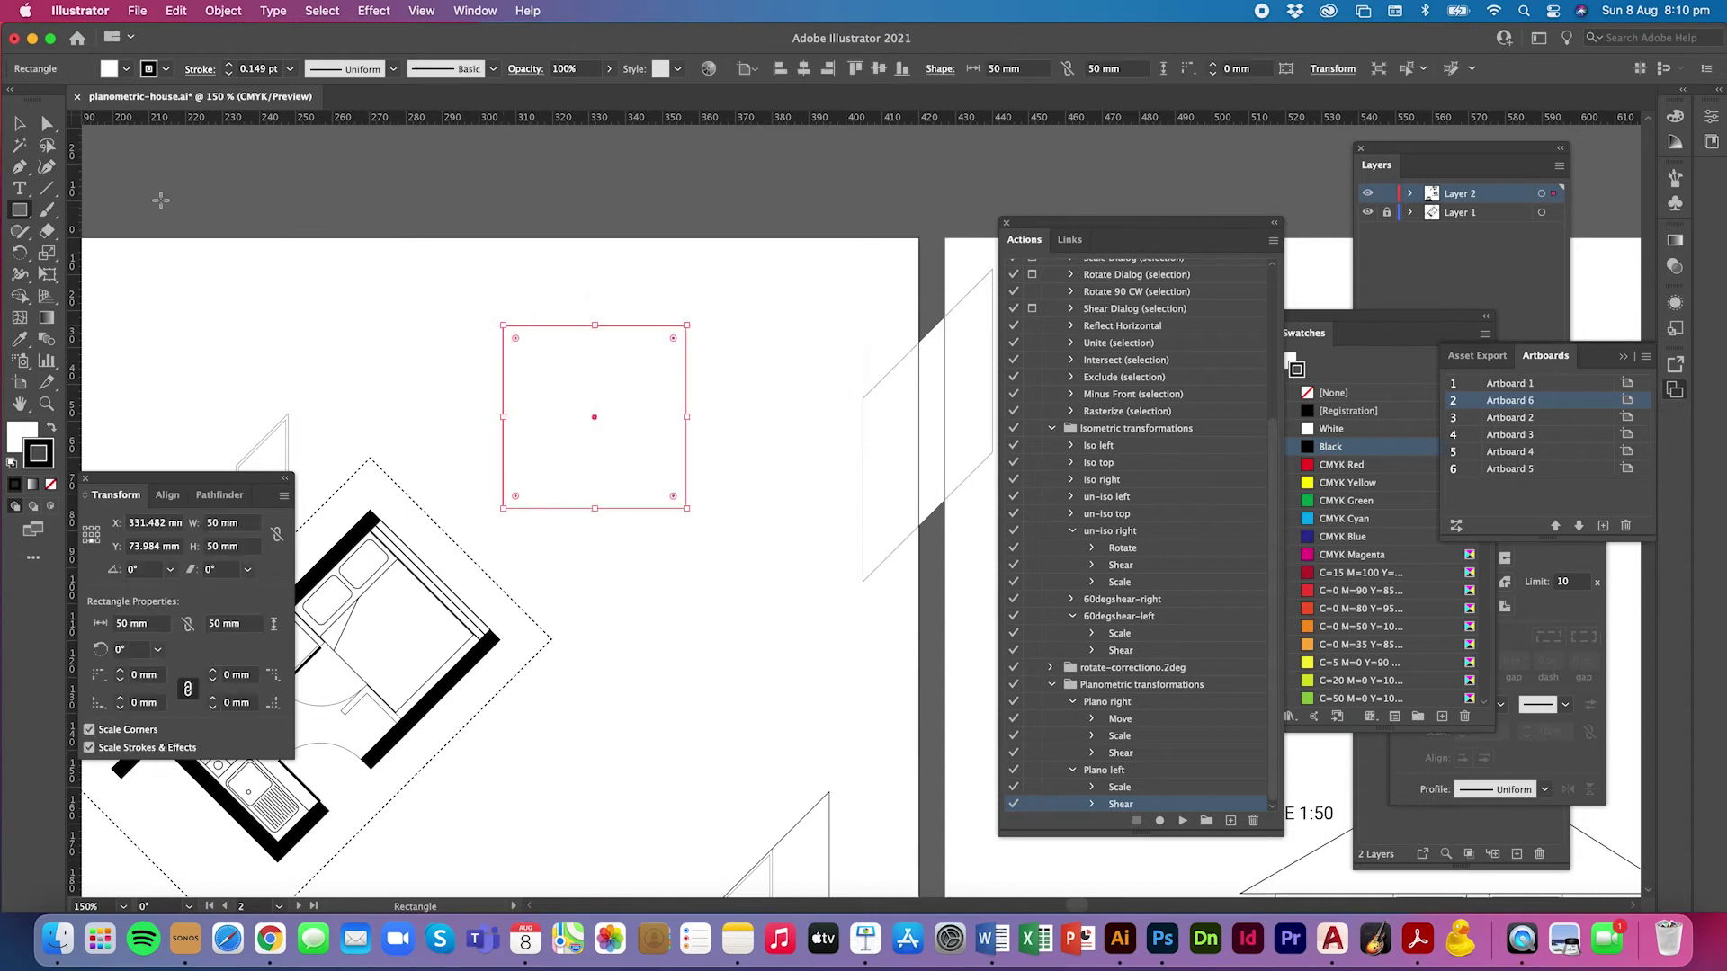
click(21, 127)
click(488, 341)
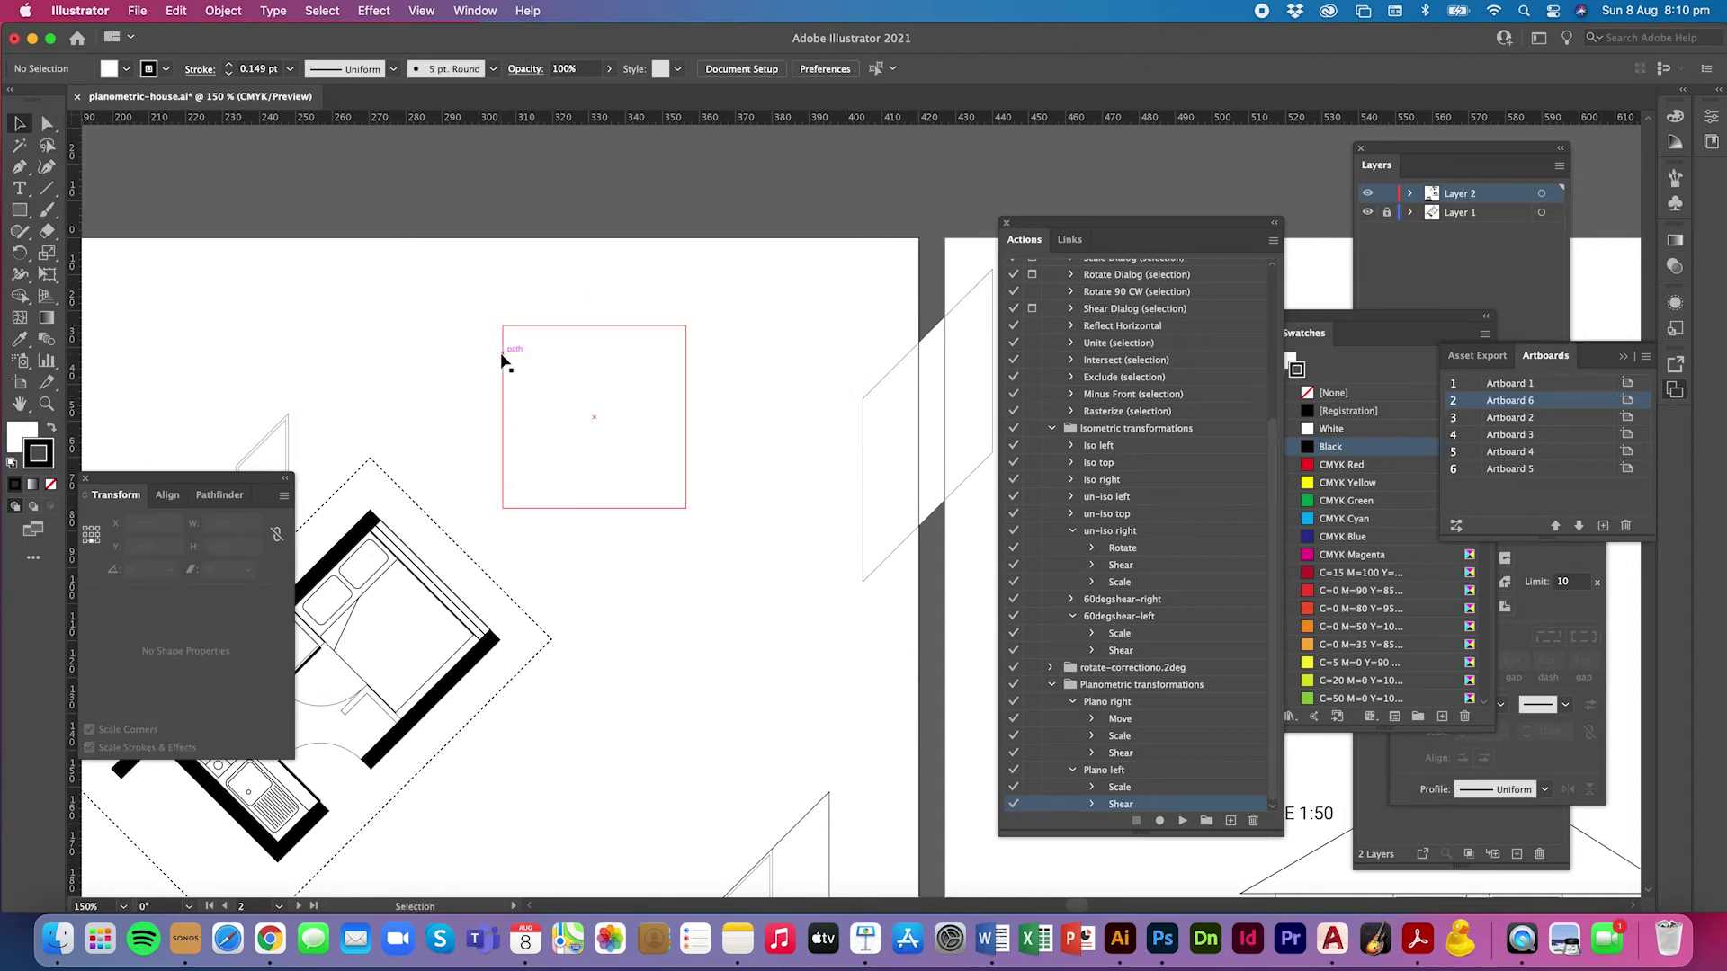
Step: Duplicate the square to its left, then copy that one upward
drag(503, 359, 286, 359)
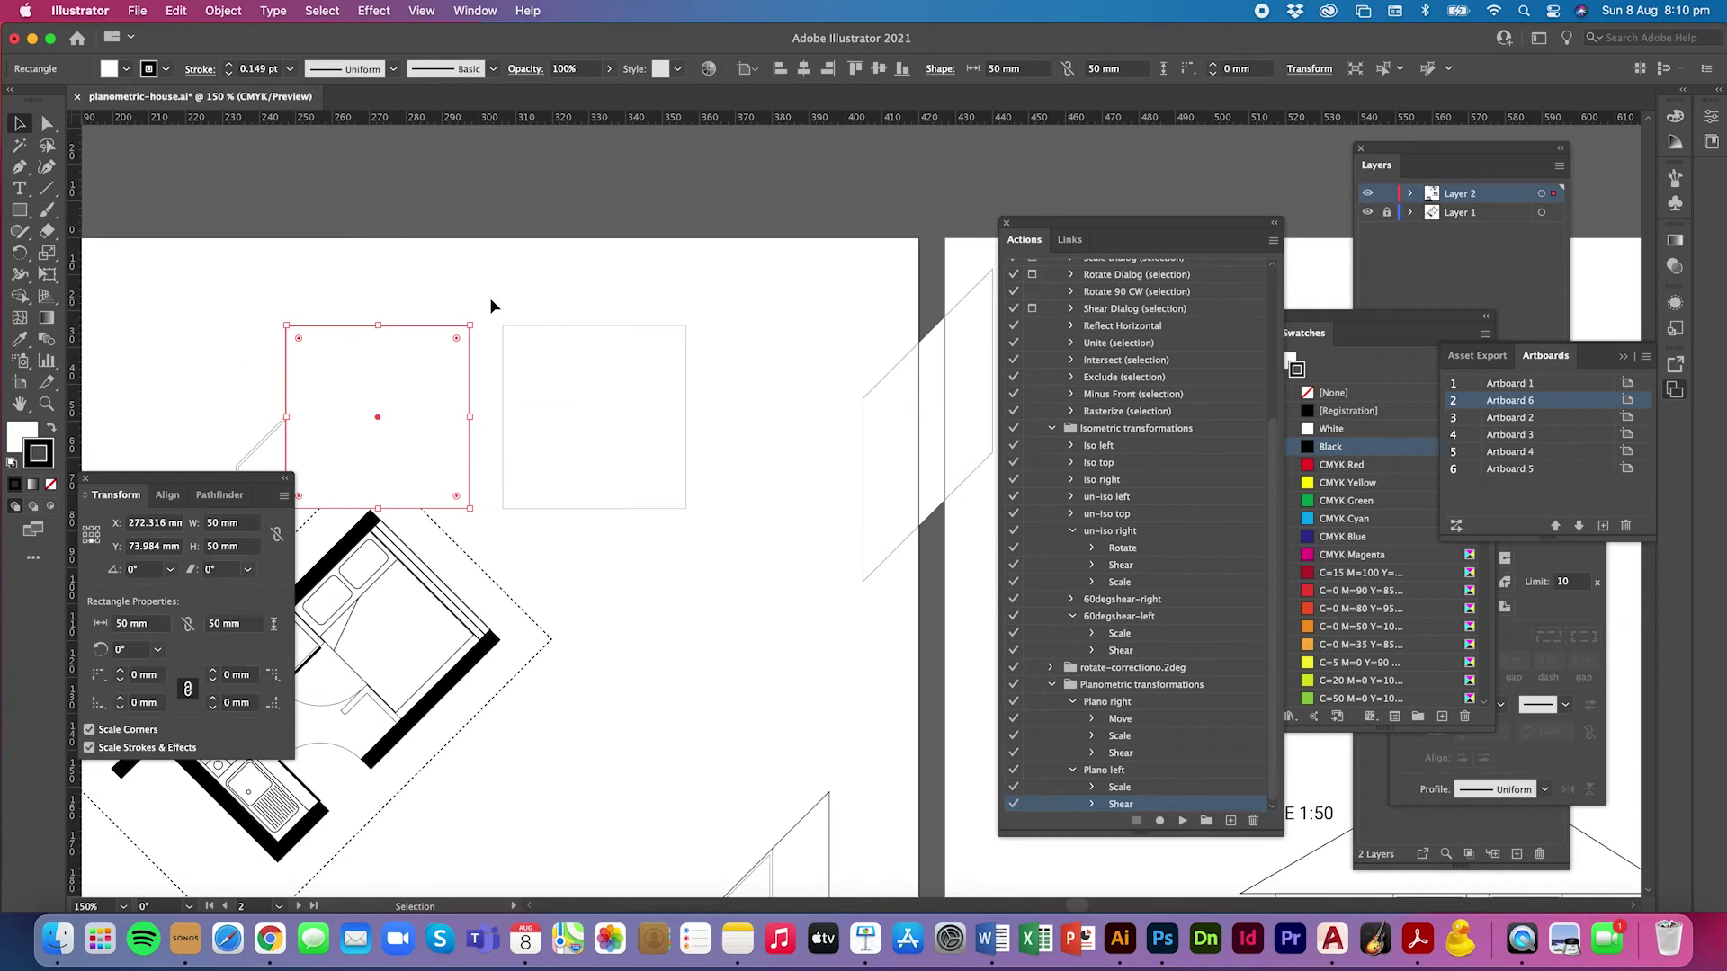
click(489, 300)
drag(456, 333, 456, 195)
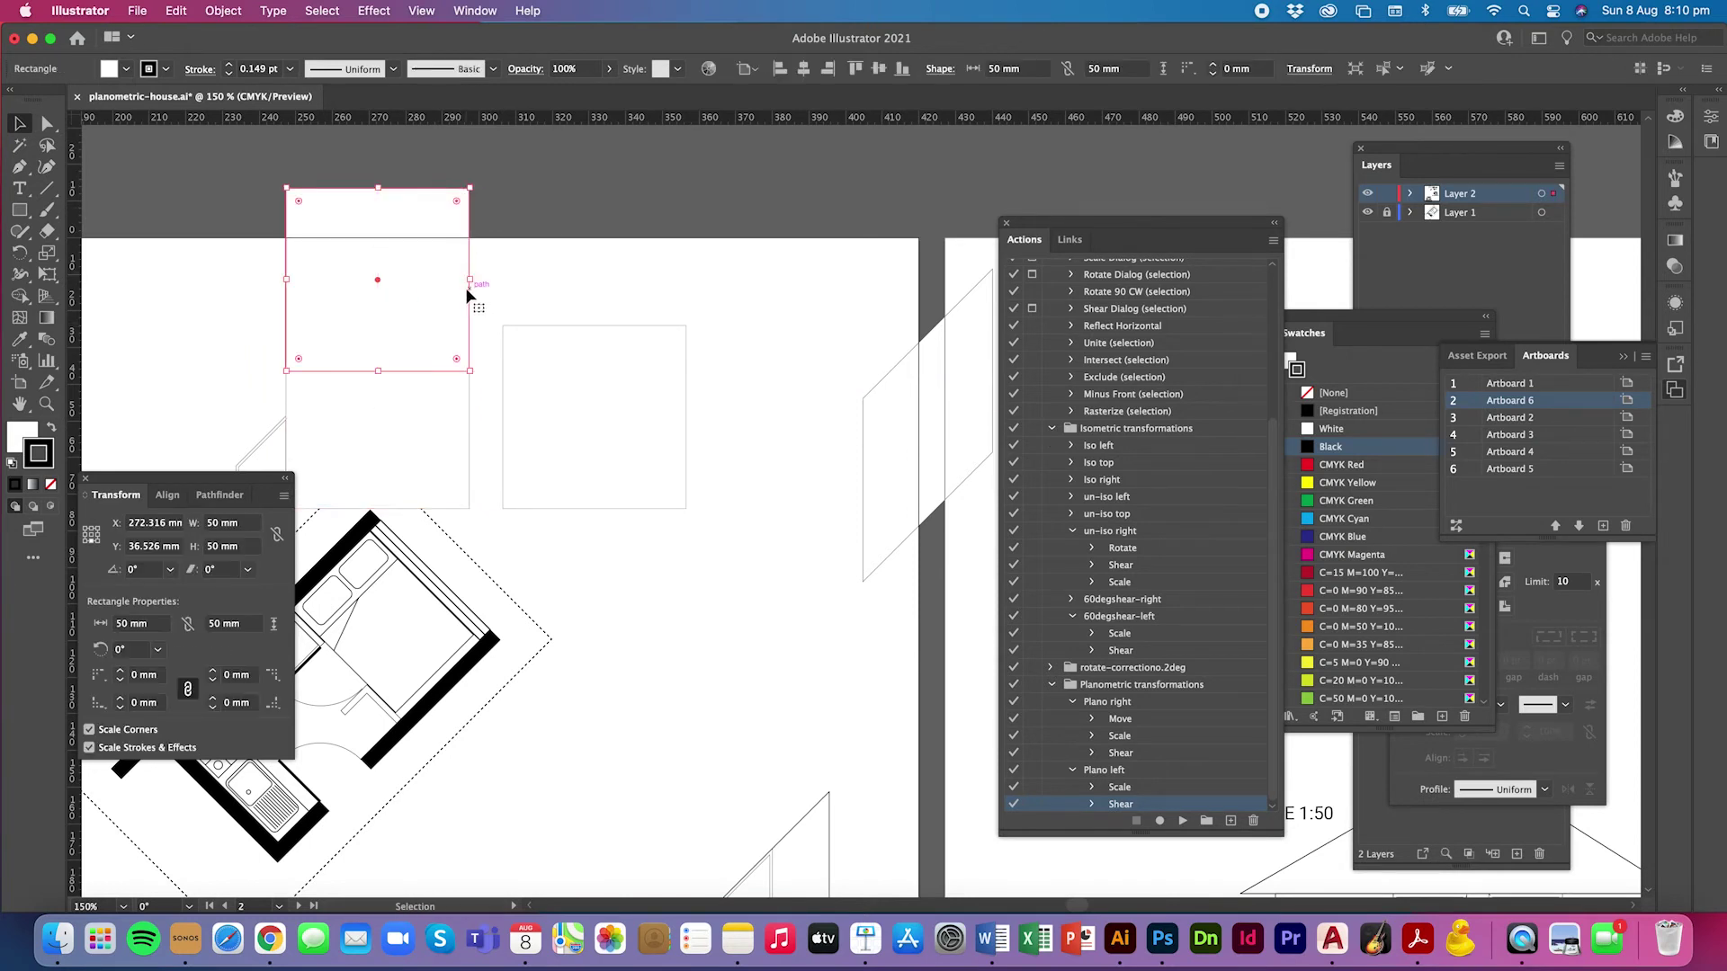
drag(472, 303, 484, 247)
click(568, 272)
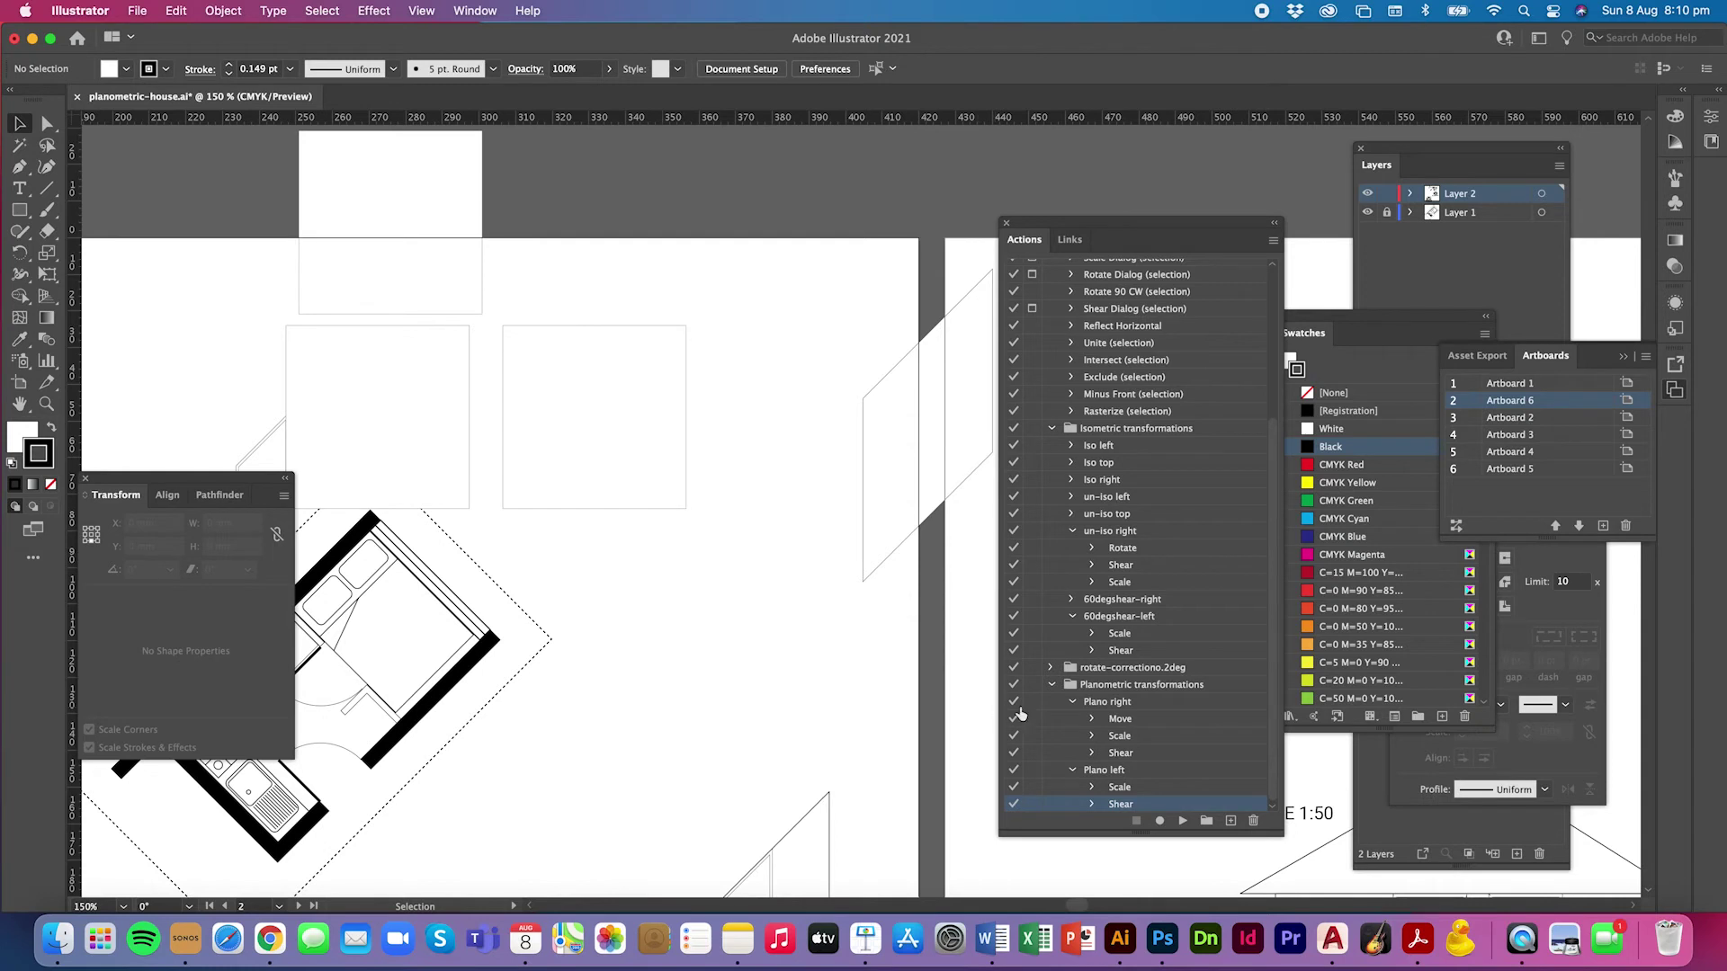
Step: Play Plano right on the right square, dismissing the no-selection alert first
click(1135, 707)
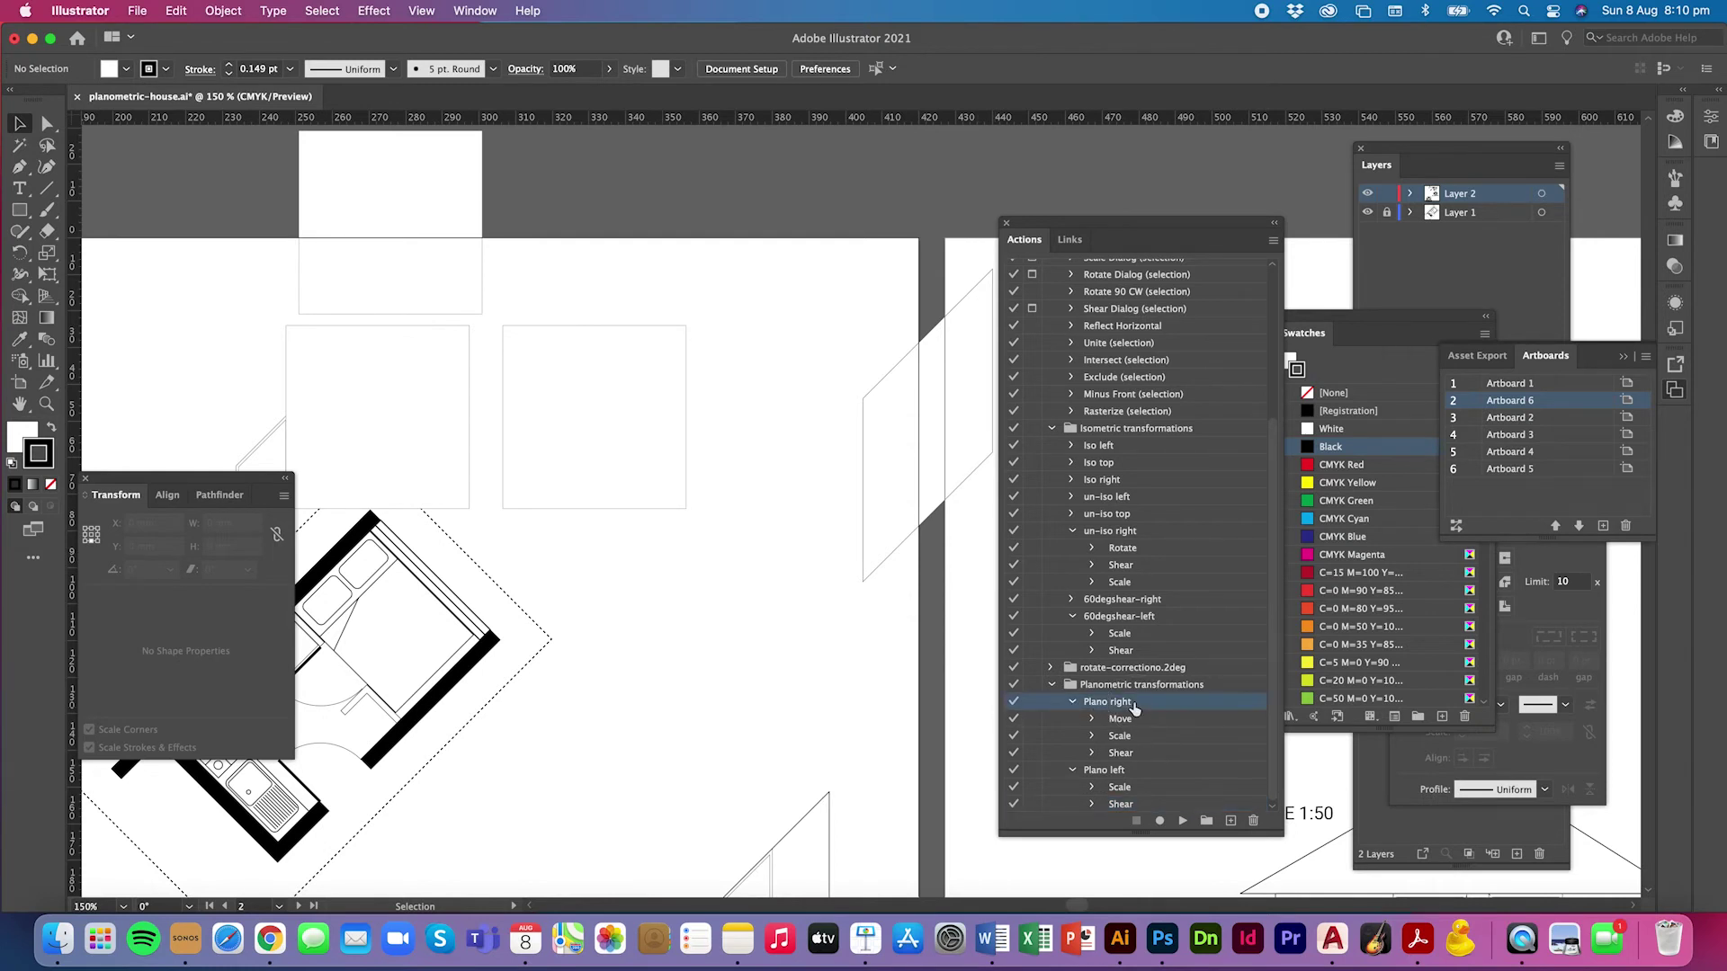
click(1182, 821)
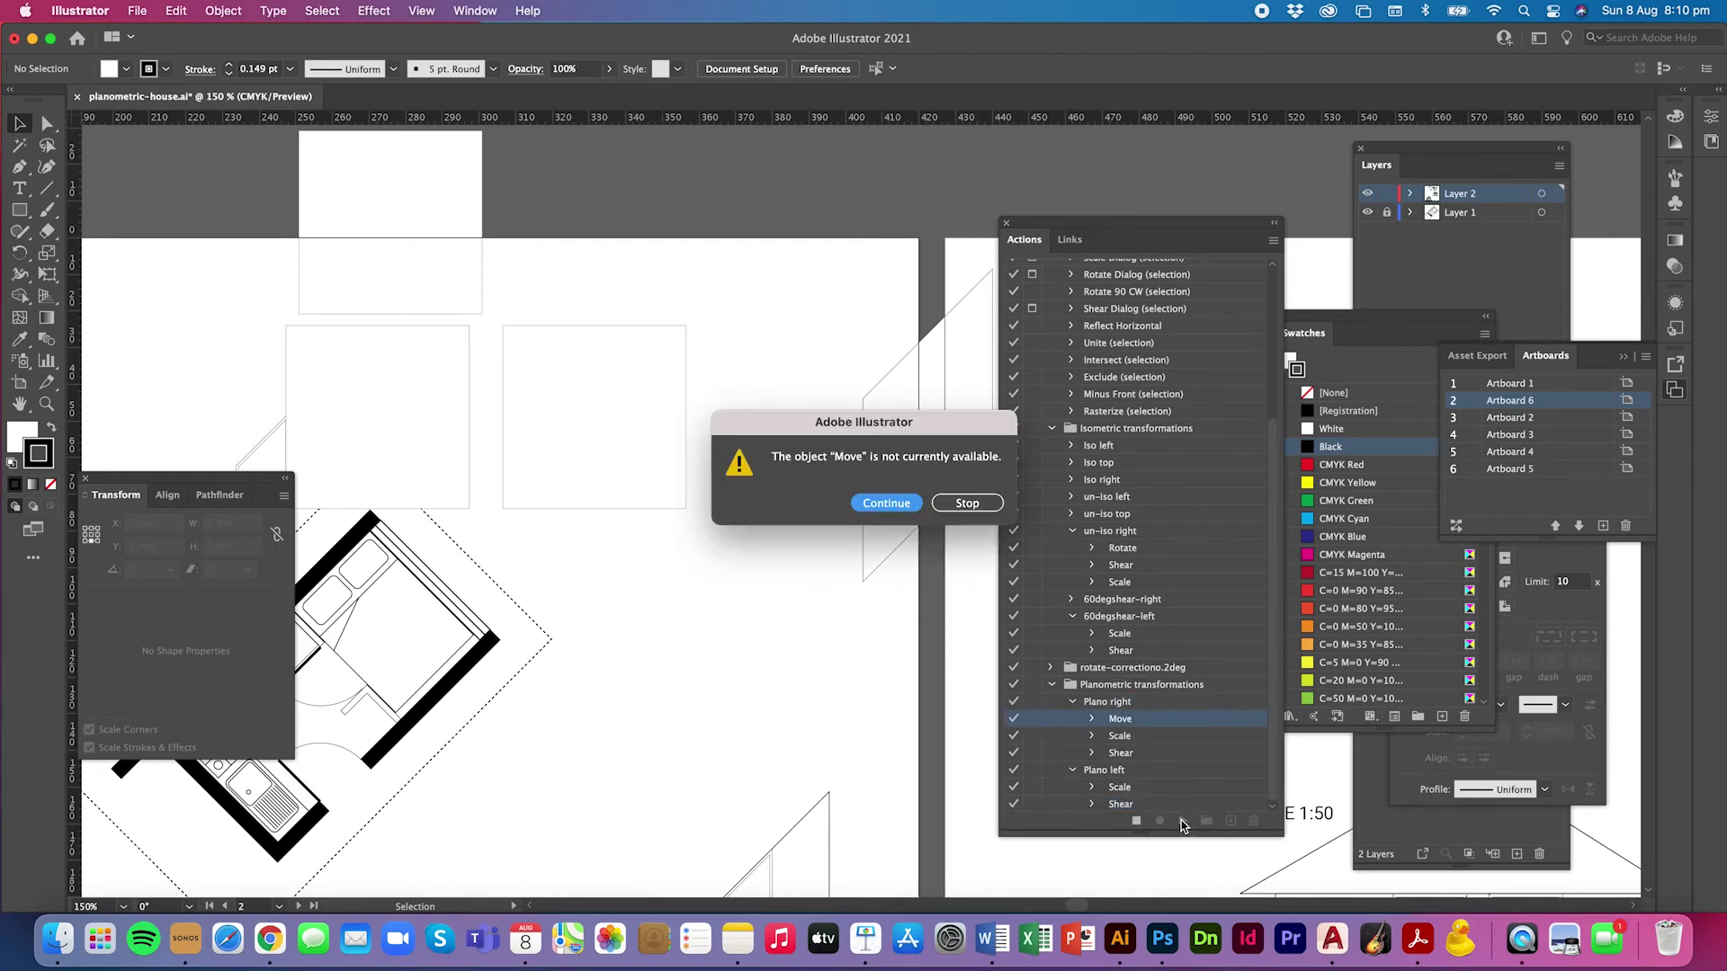
click(940, 504)
click(688, 420)
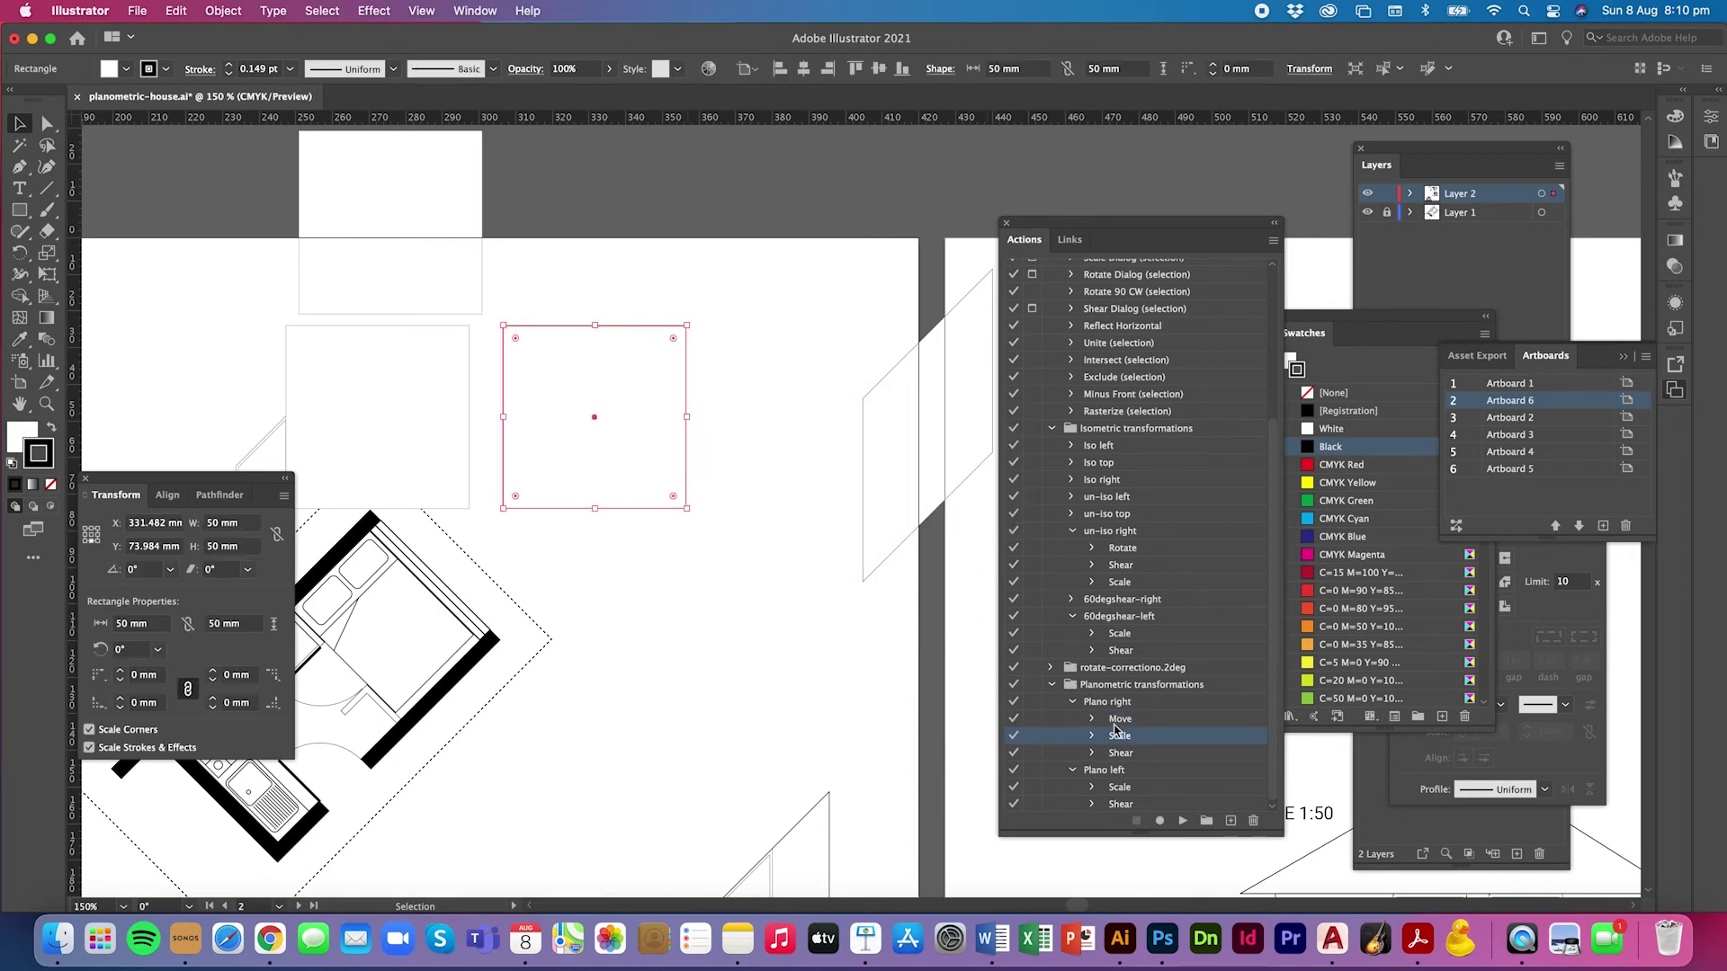
click(1137, 703)
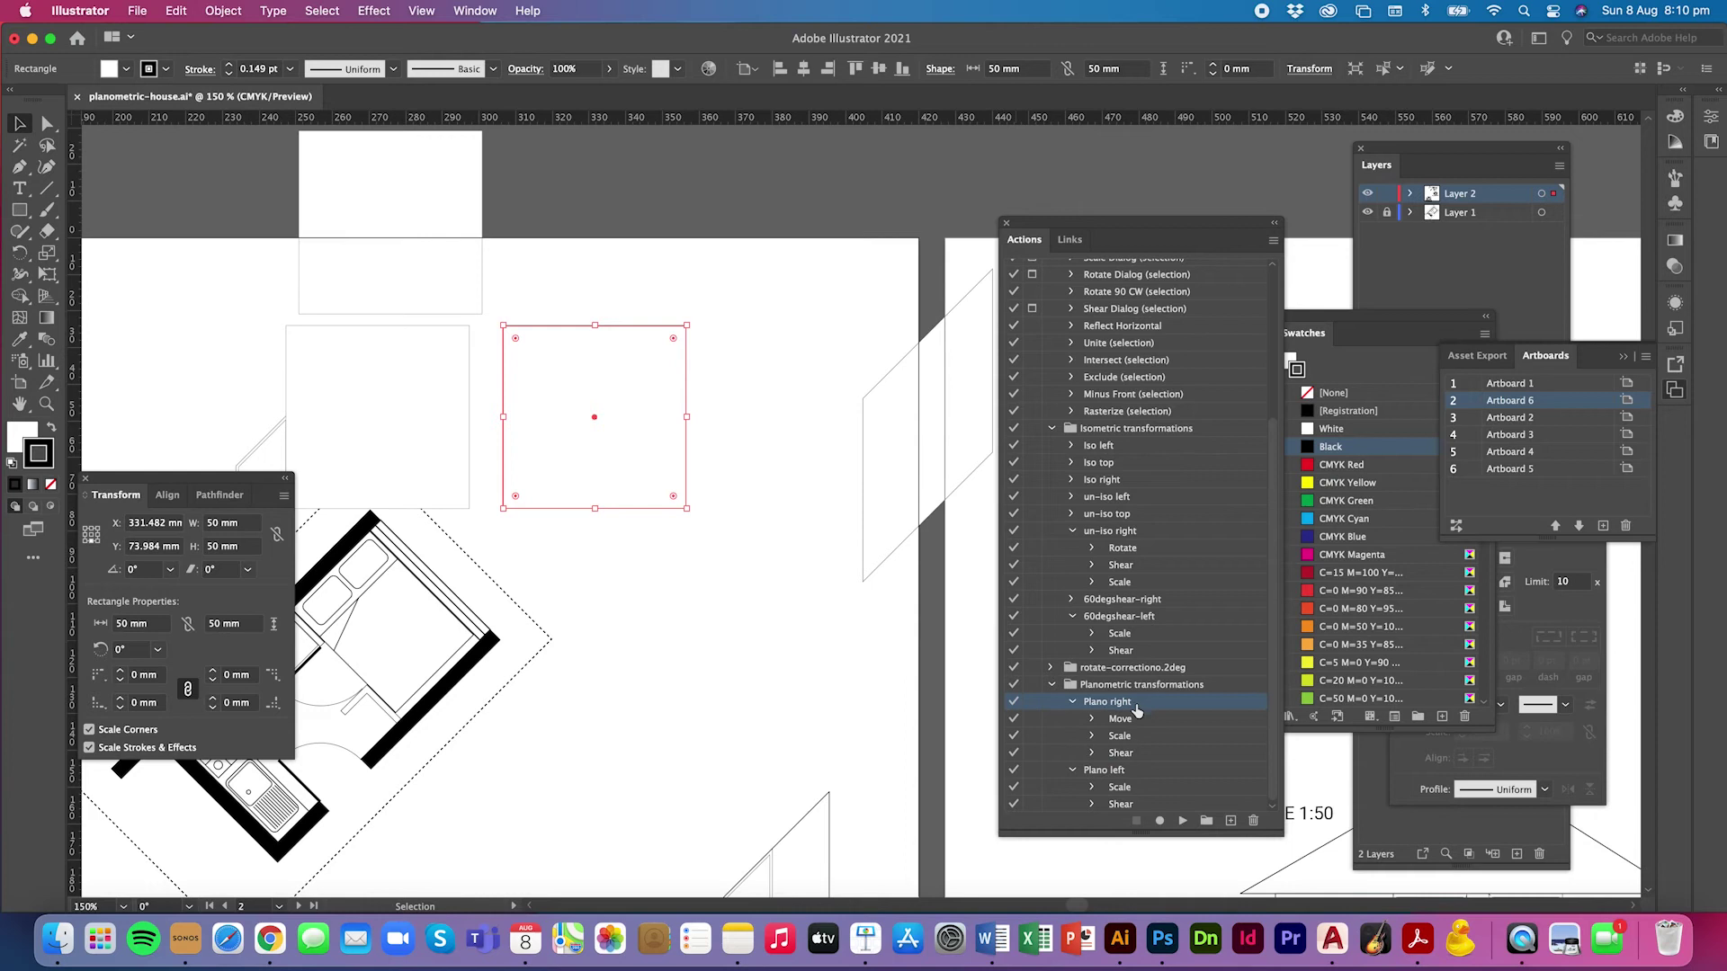
click(1180, 819)
click(520, 443)
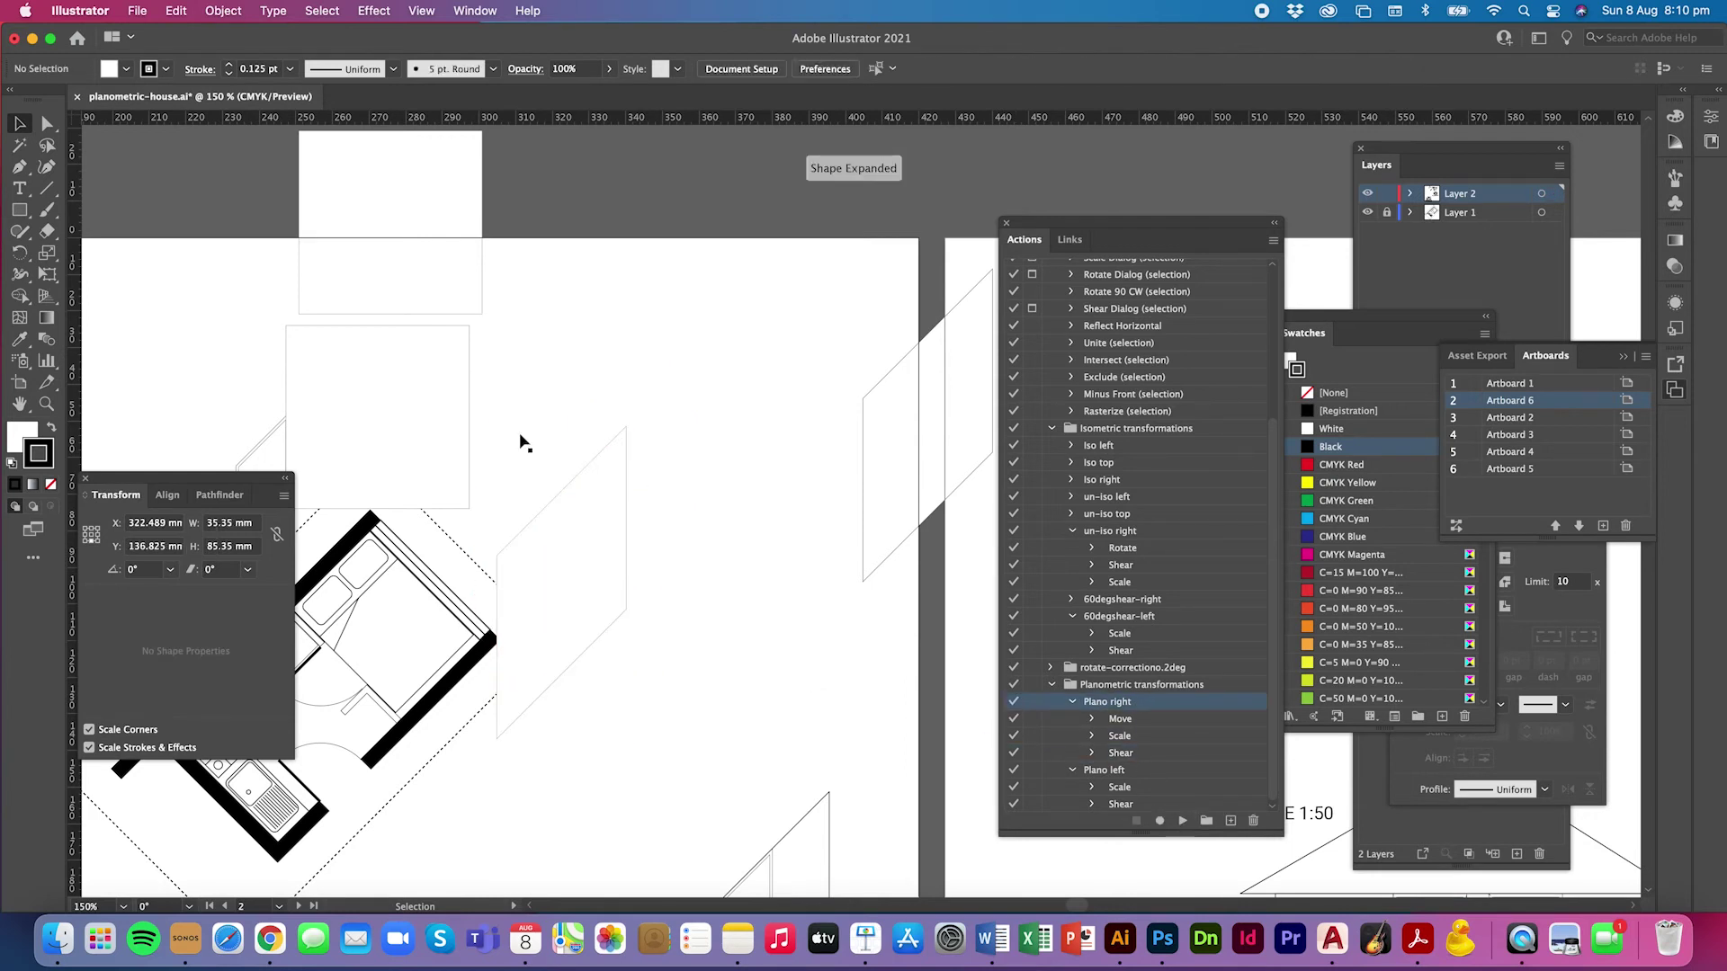
Step: Play Plano left on the left square
click(466, 435)
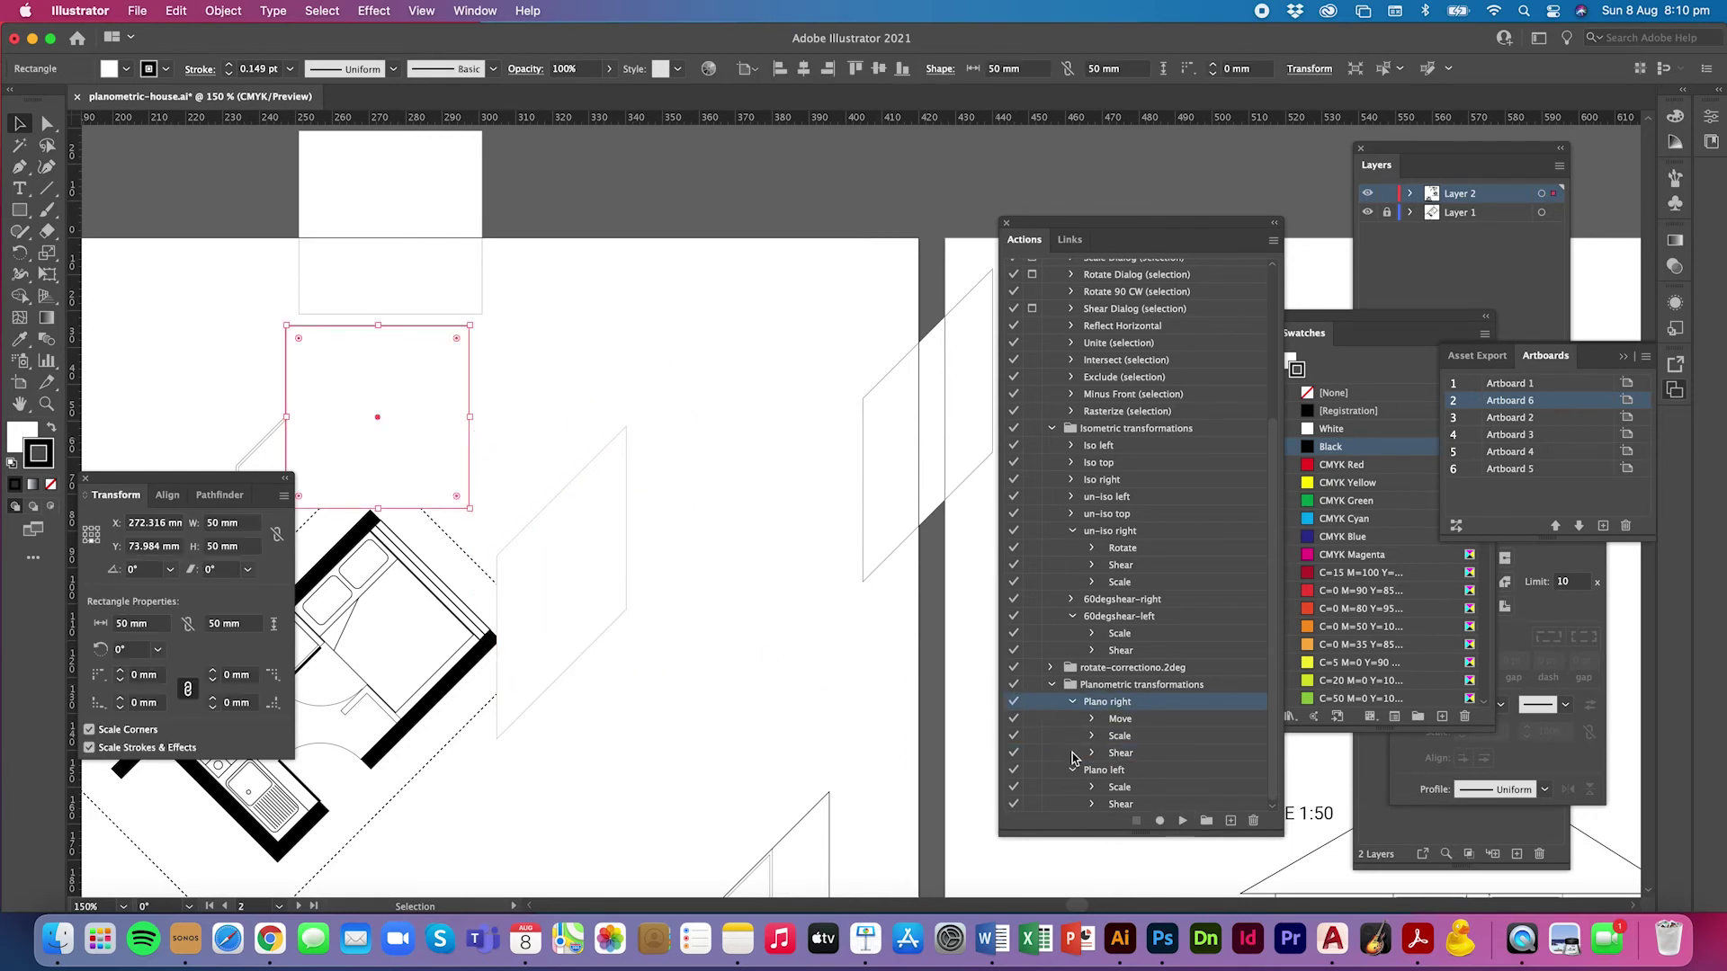
click(1101, 771)
click(1183, 821)
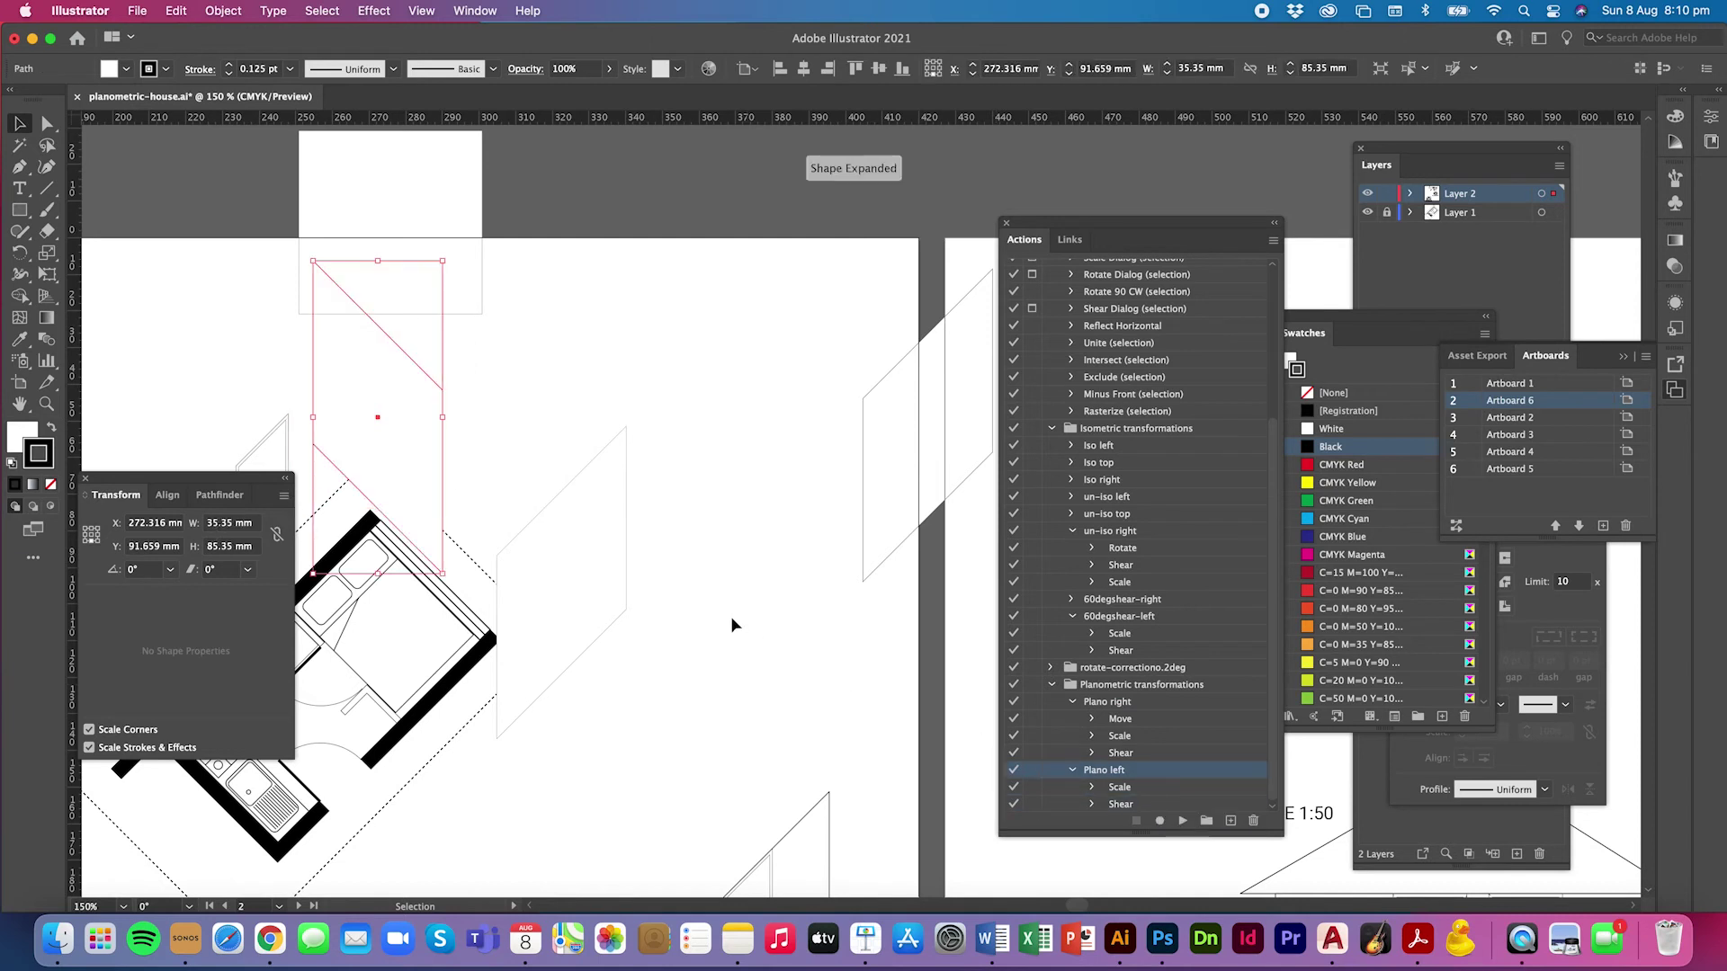
click(635, 399)
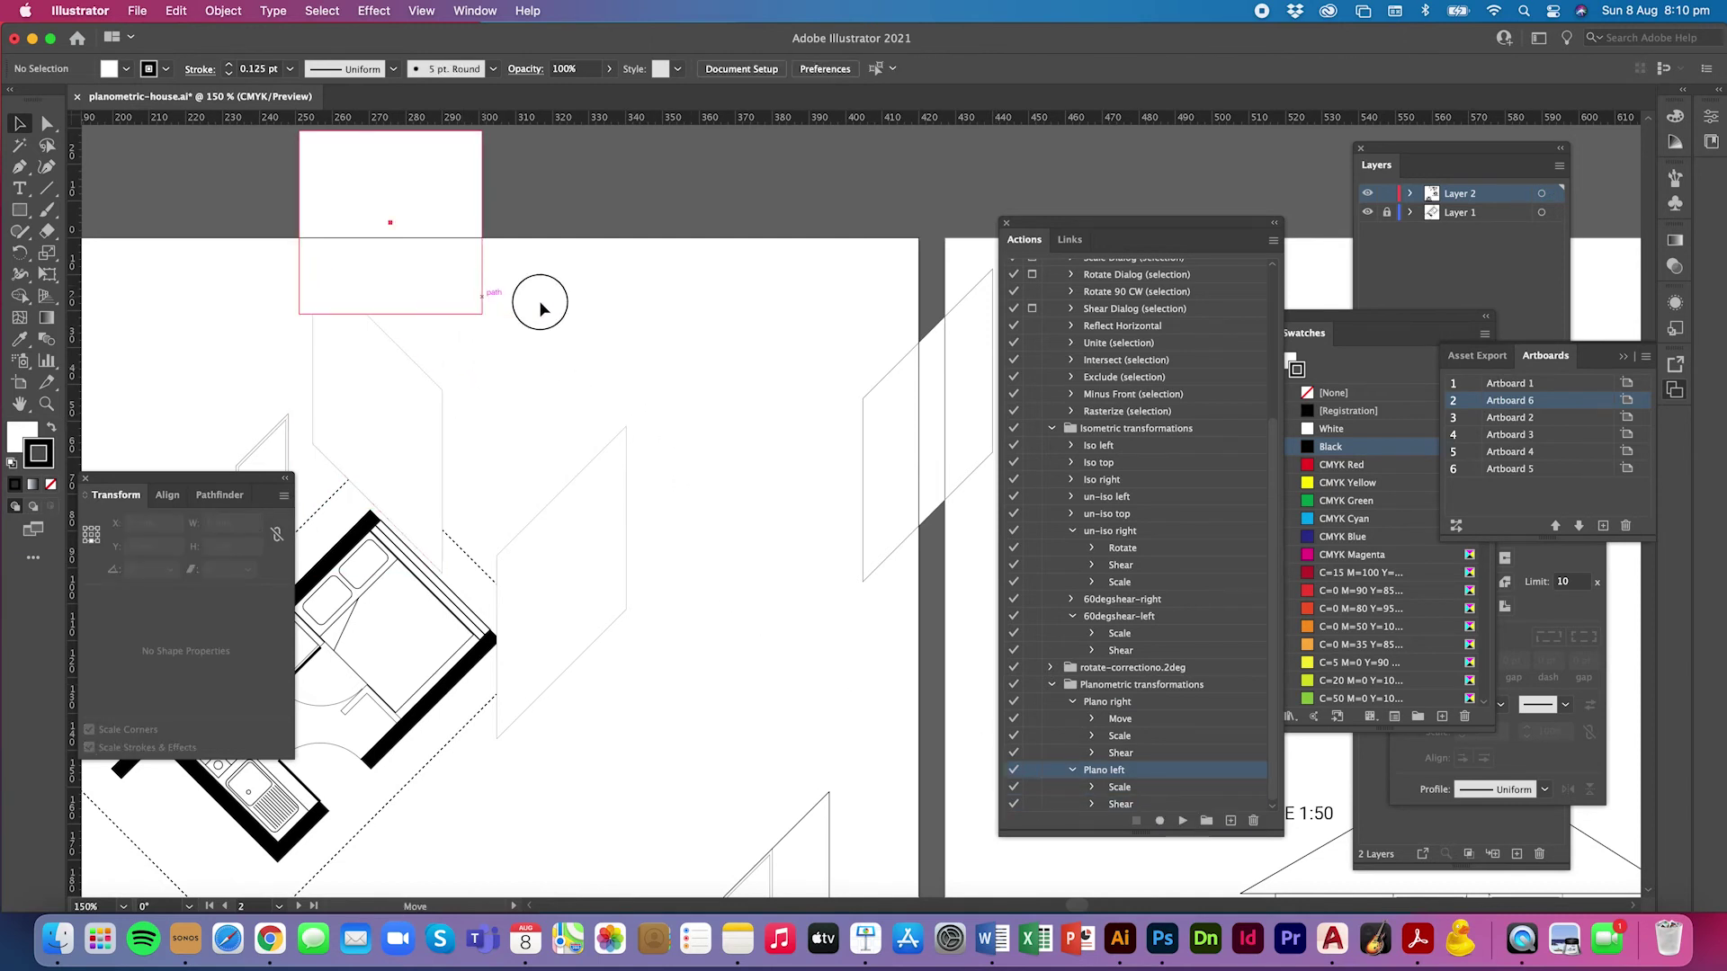
Step: Rotate the top square 45° into a diamond above the side faces
drag(482, 289, 617, 309)
drag(622, 145, 696, 262)
click(590, 323)
drag(590, 324, 651, 396)
Step: Fit both side faces edge to edge under the diamond, aligning the seams
drag(560, 502, 646, 389)
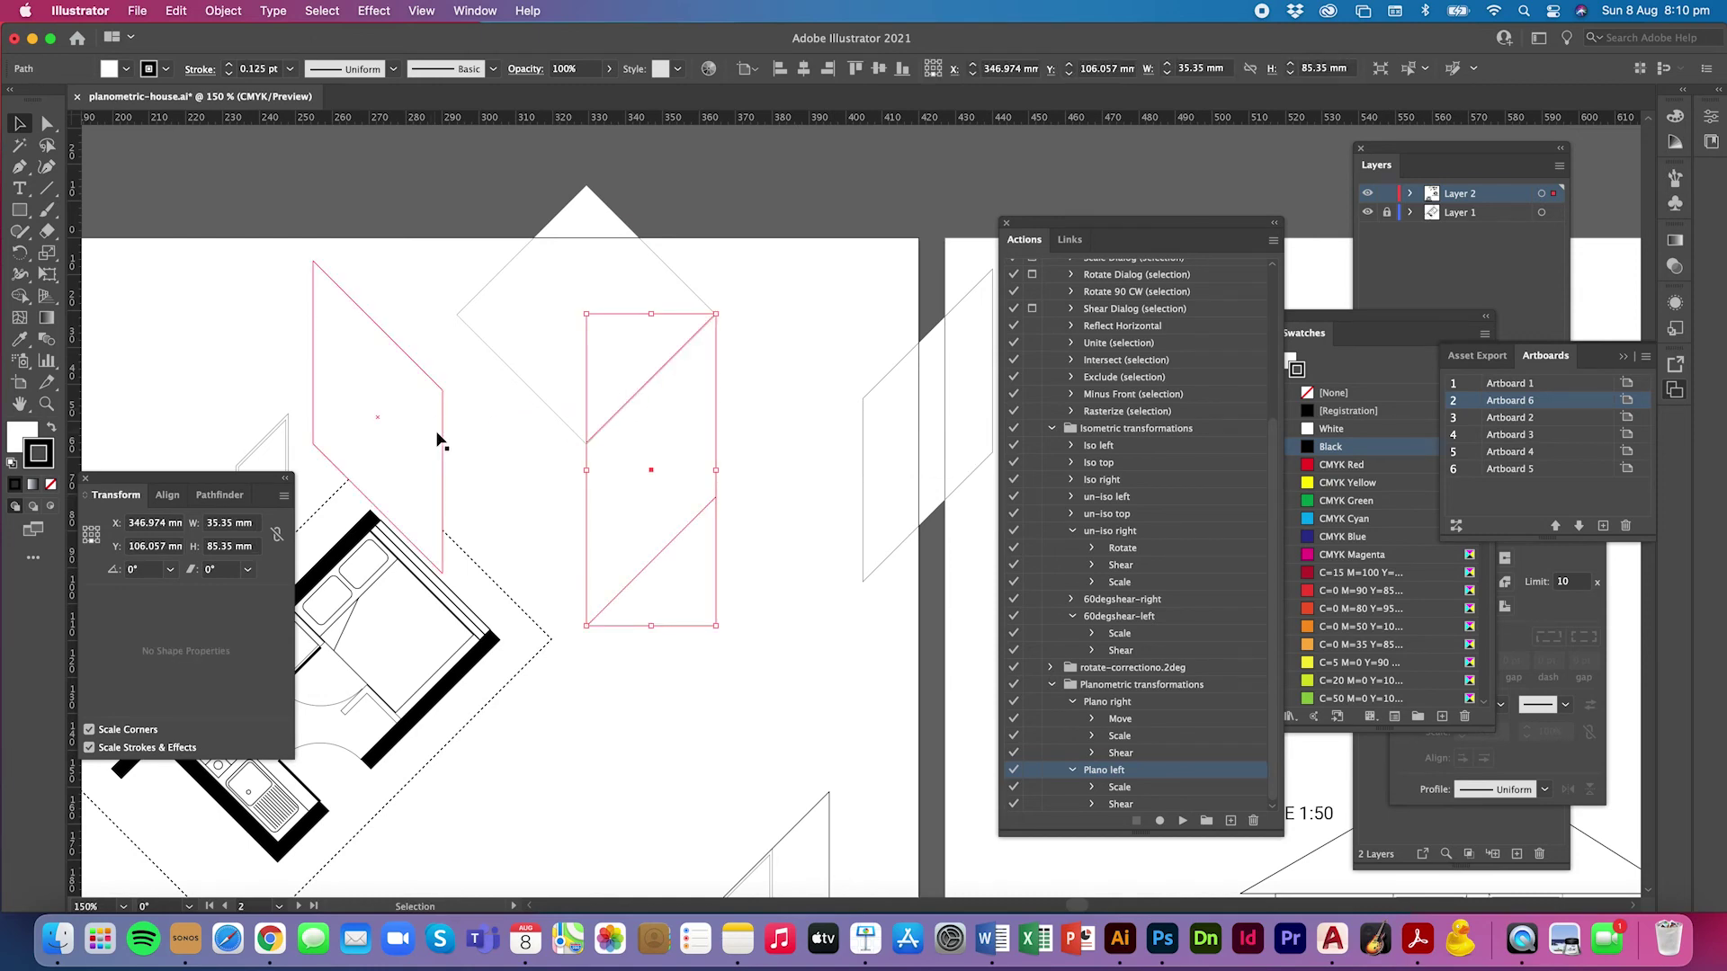
drag(438, 440, 567, 485)
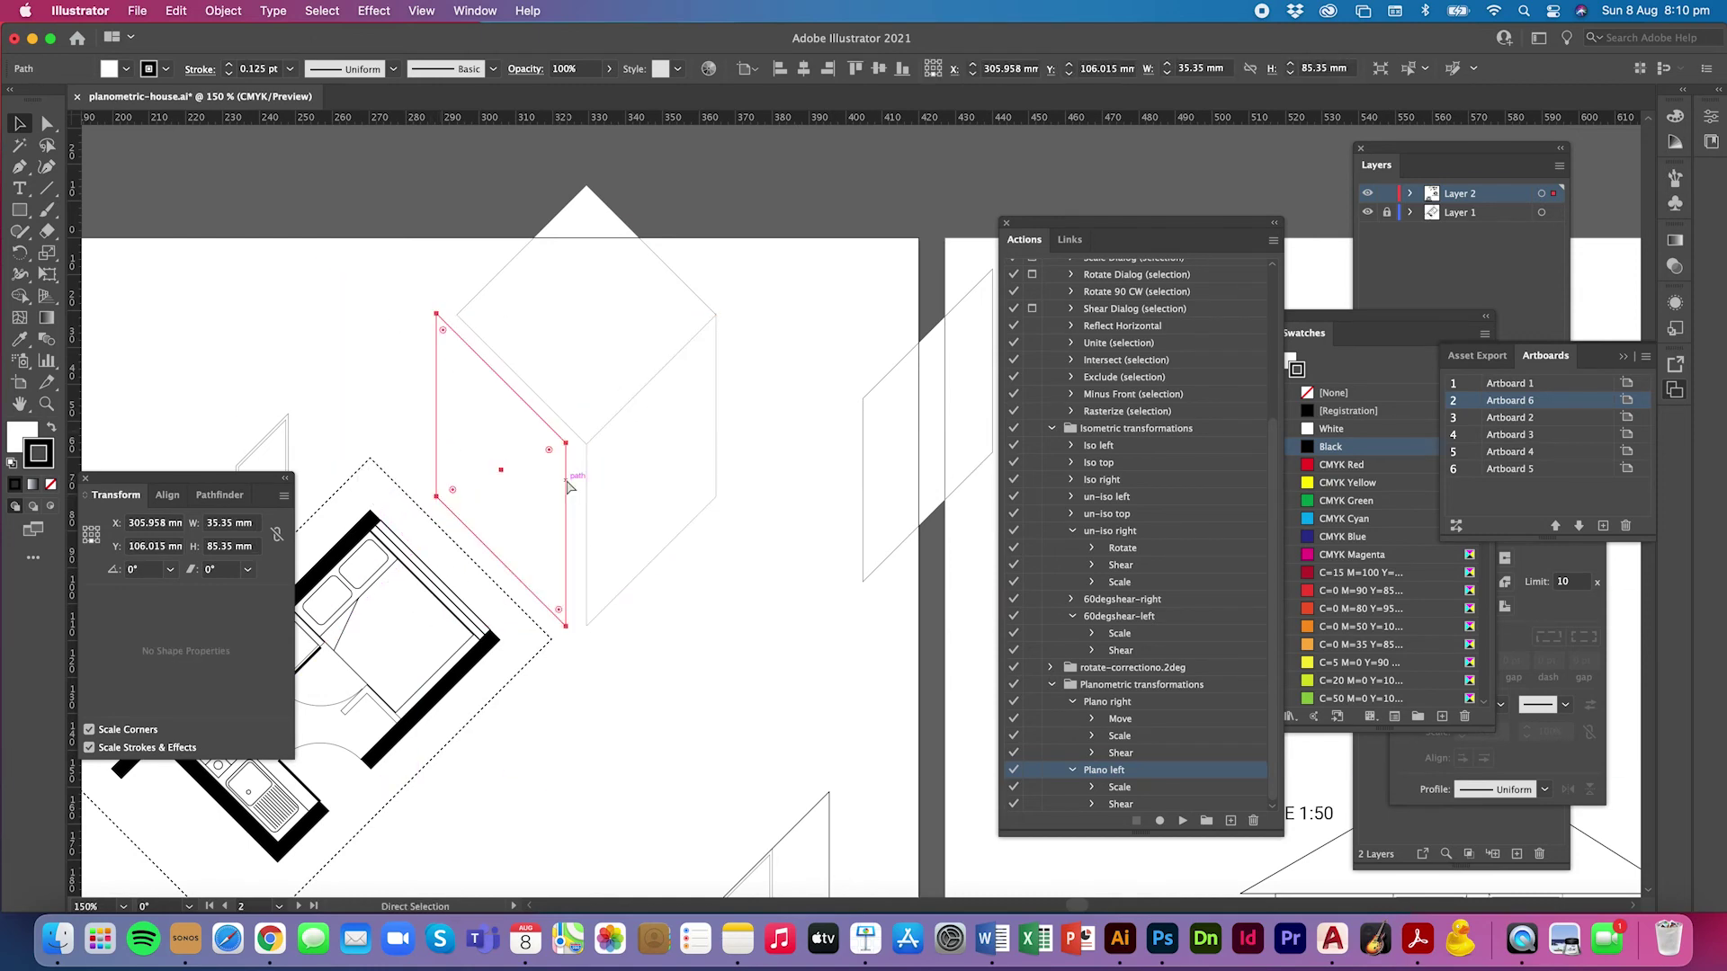
scroll(567, 485, up, 10)
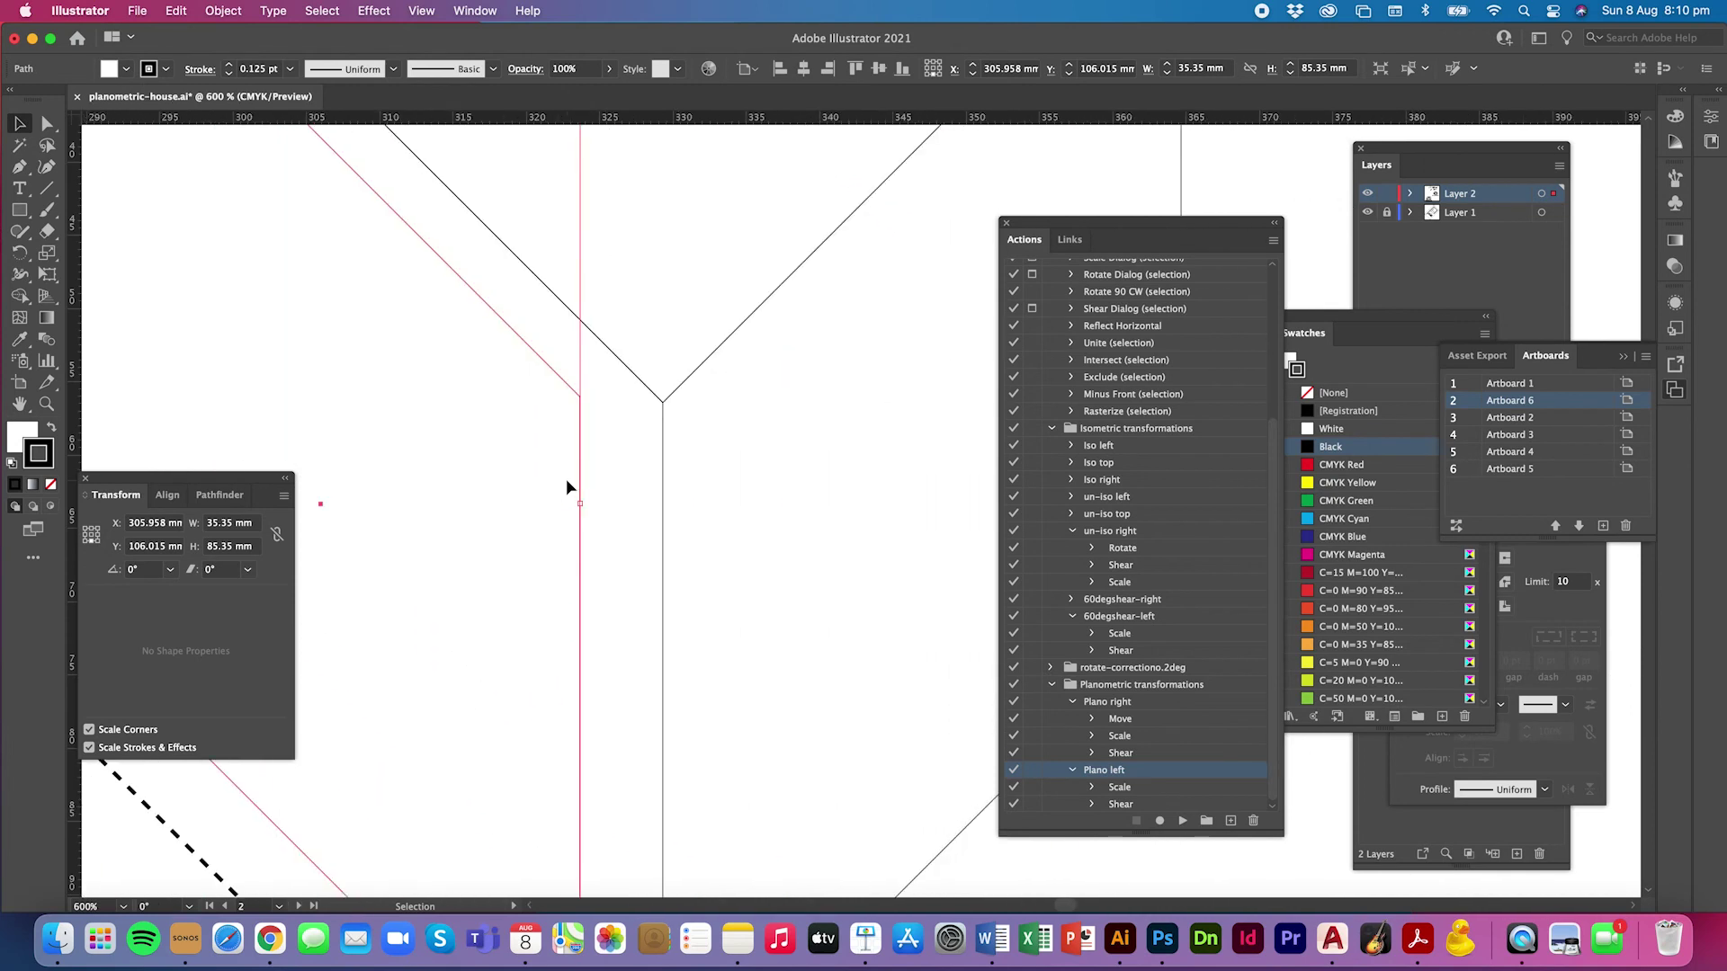
click(567, 487)
drag(654, 438, 654, 450)
click(572, 446)
key(super+minus)
key(super+minus)
key(super+minus)
key(super+minus)
Step: Give all three cube faces a 4 pt stroke weight
click(677, 404)
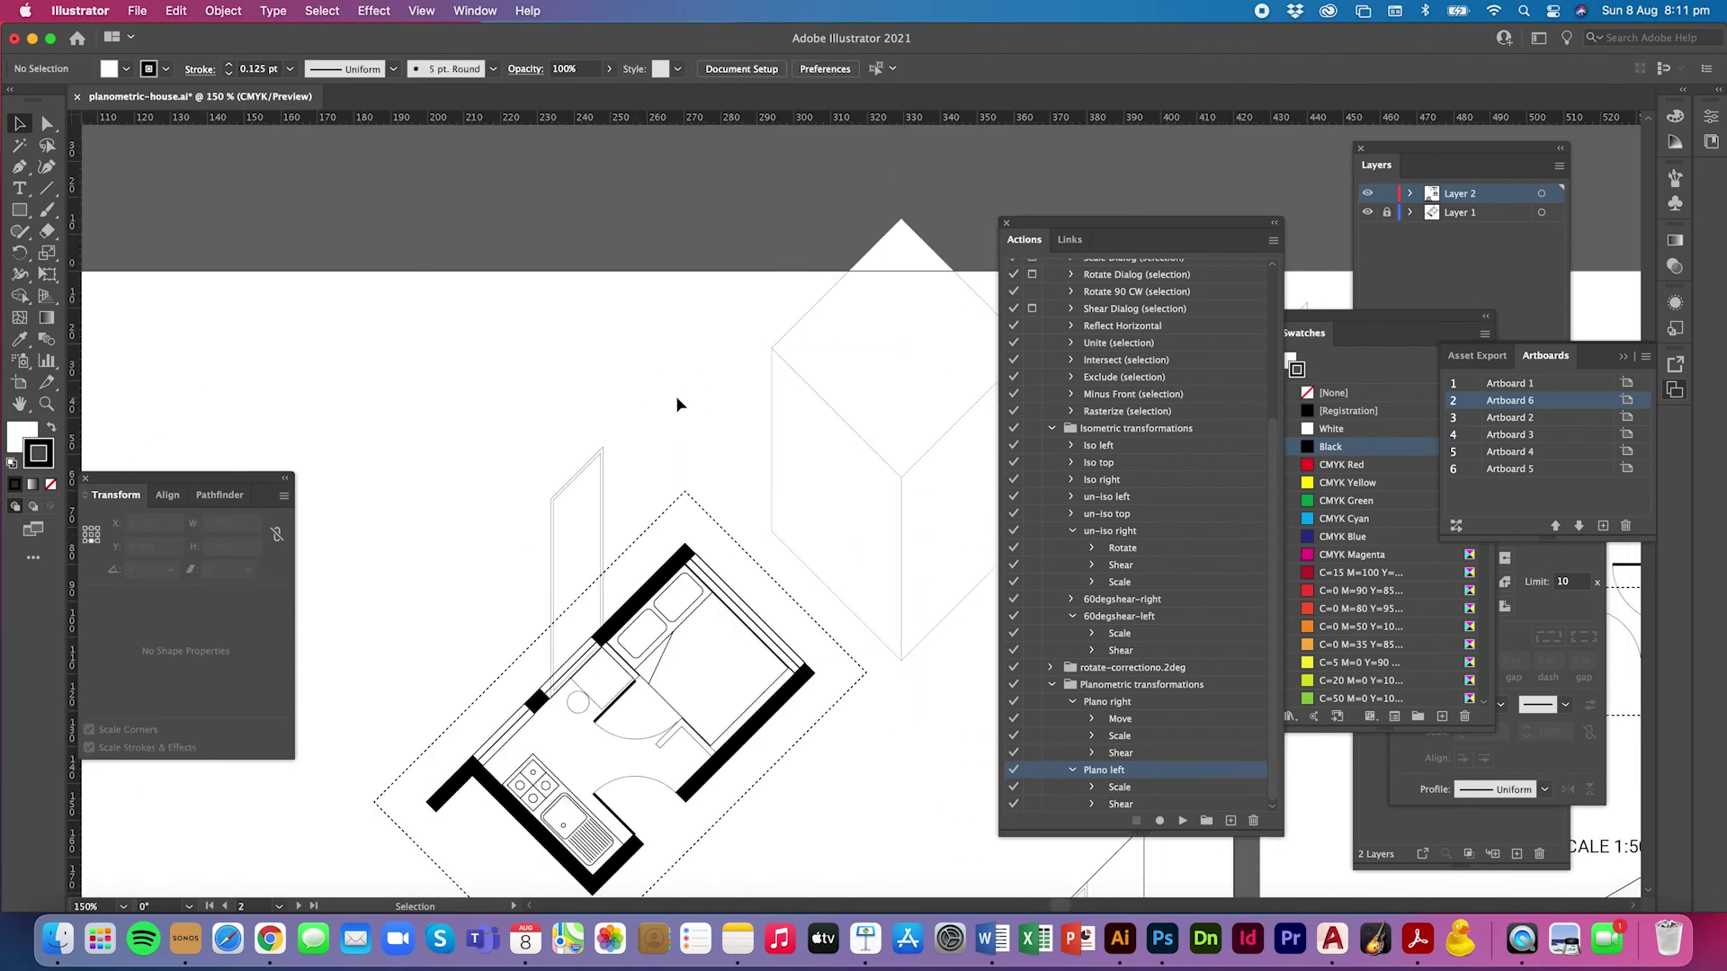
scroll(677, 404, right, 5)
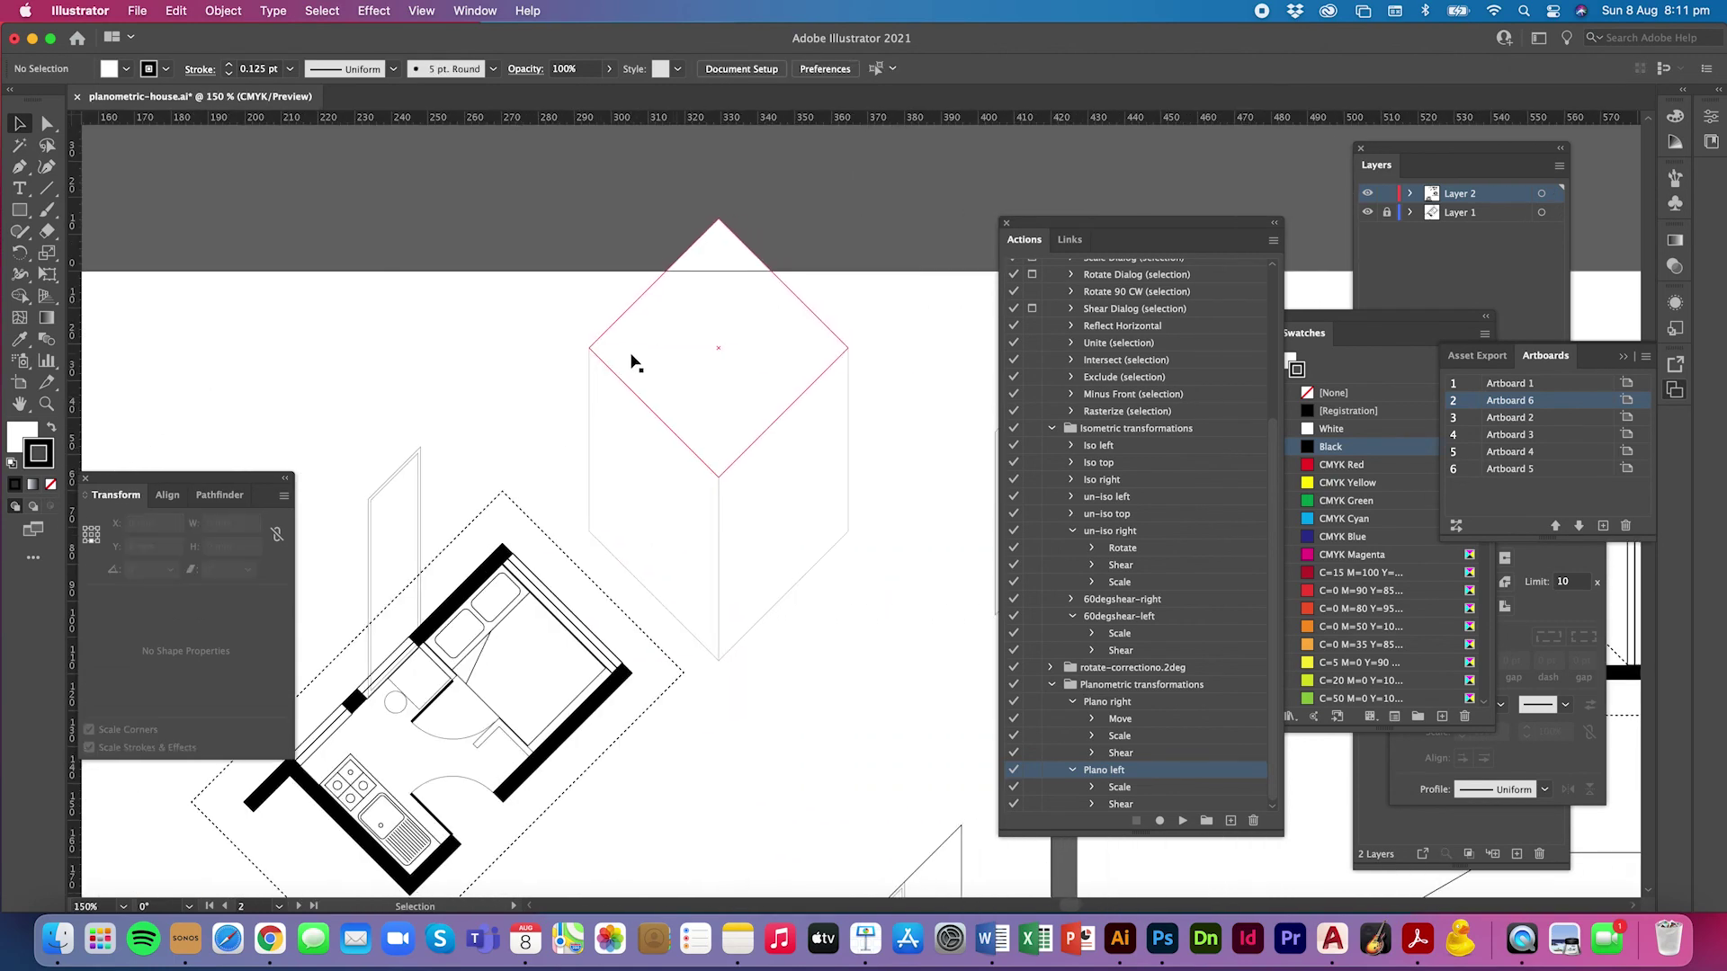
drag(597, 246, 892, 466)
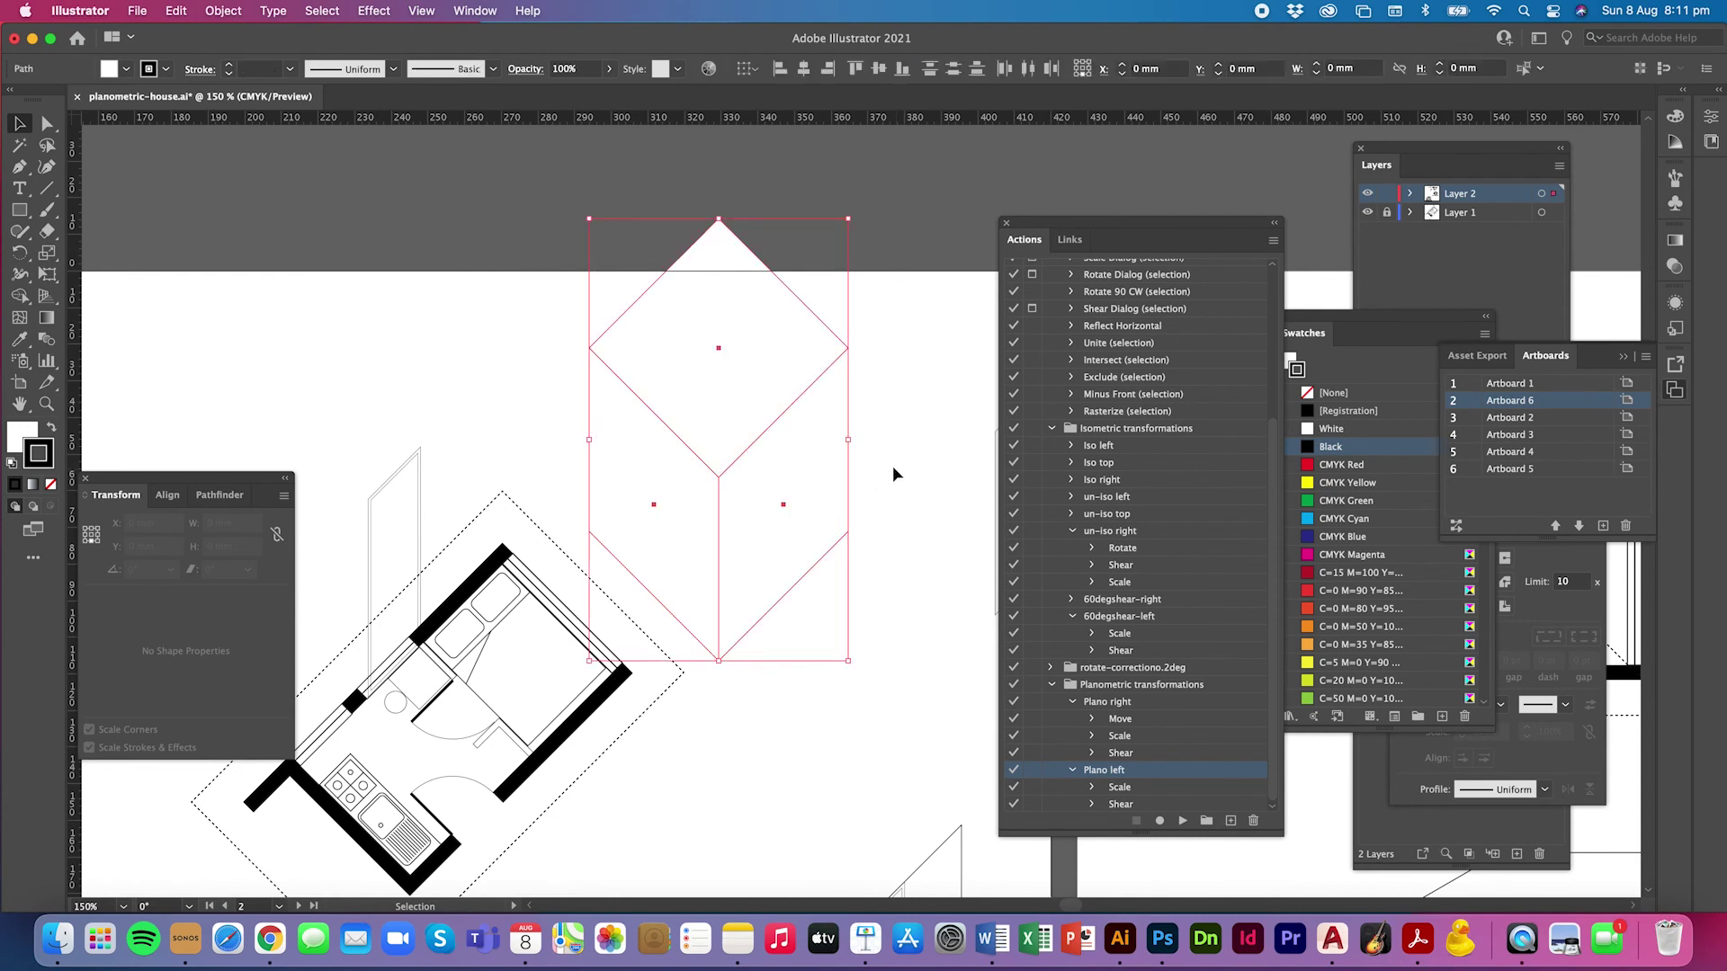
click(289, 69)
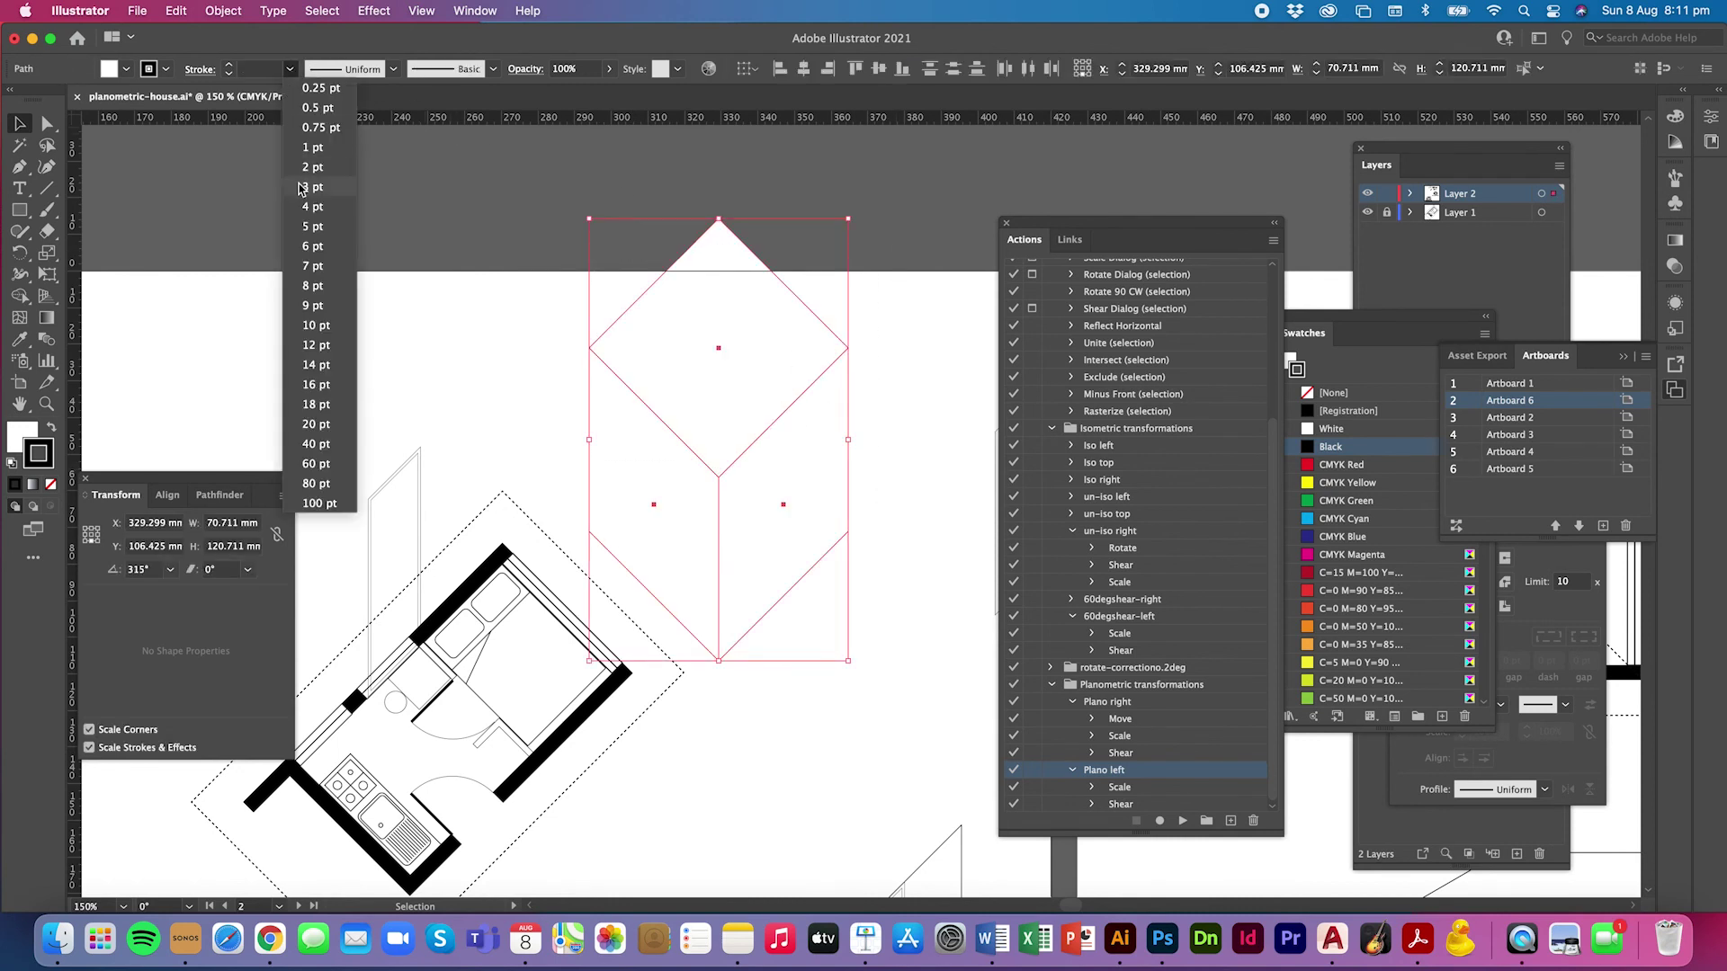
click(314, 207)
click(483, 374)
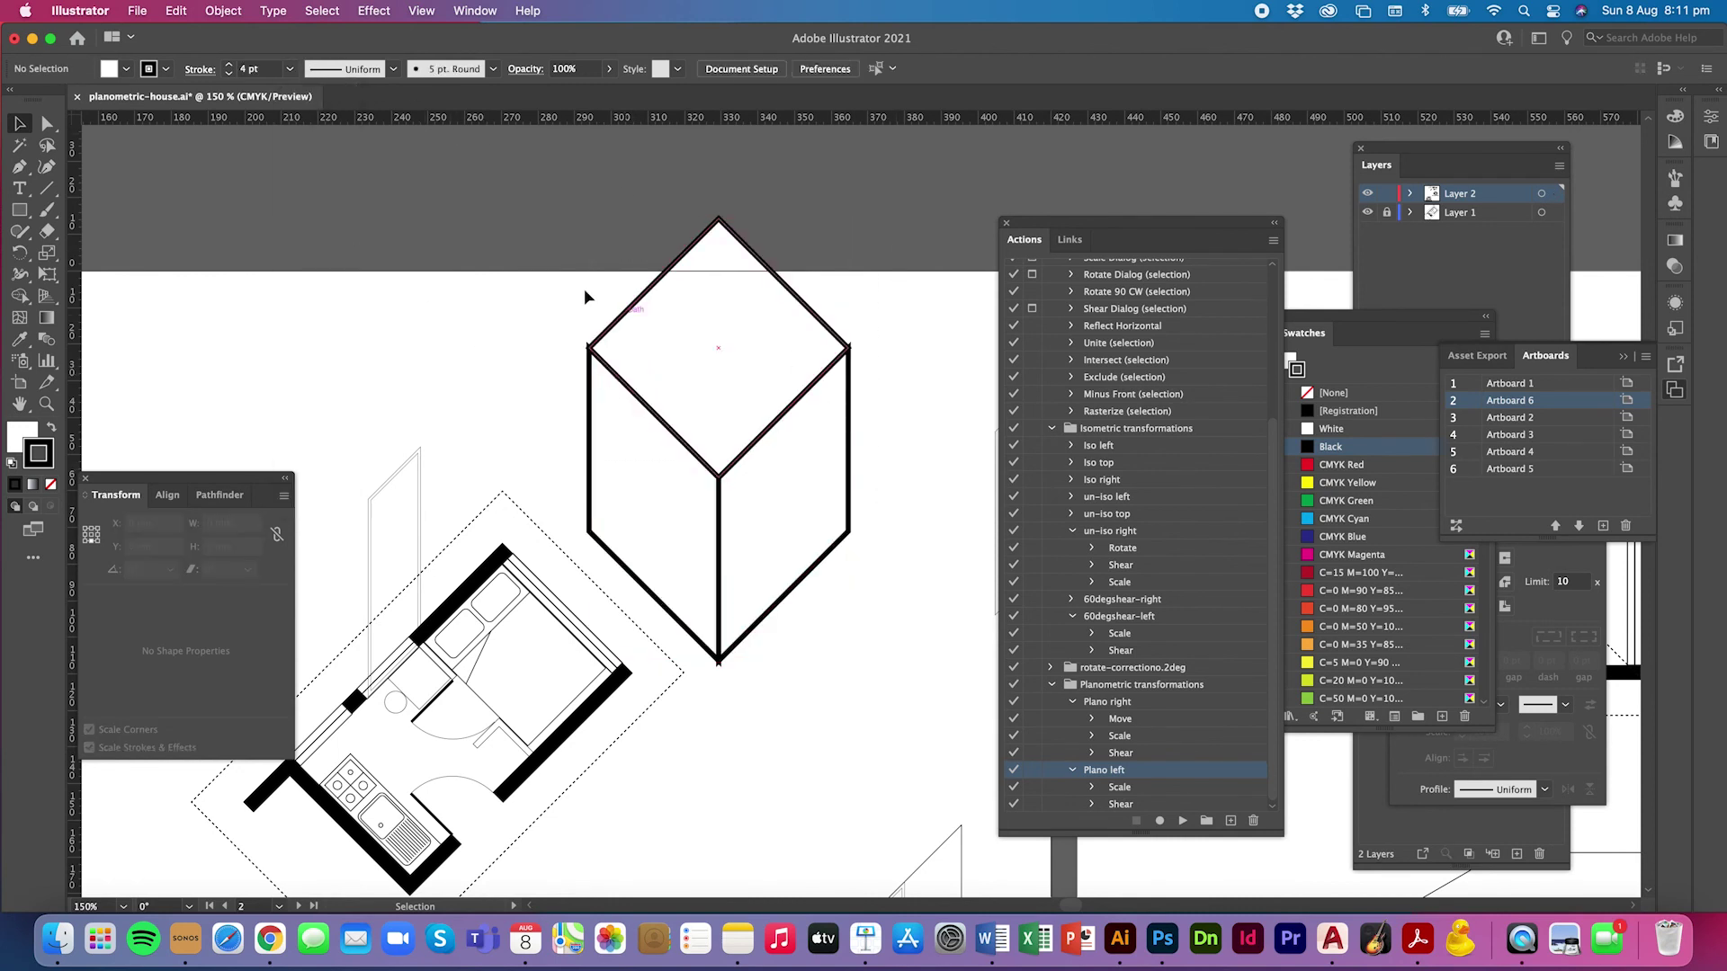
Step: Set the cube faces' stroke corners to Round Join
drag(584, 296, 903, 479)
click(1541, 619)
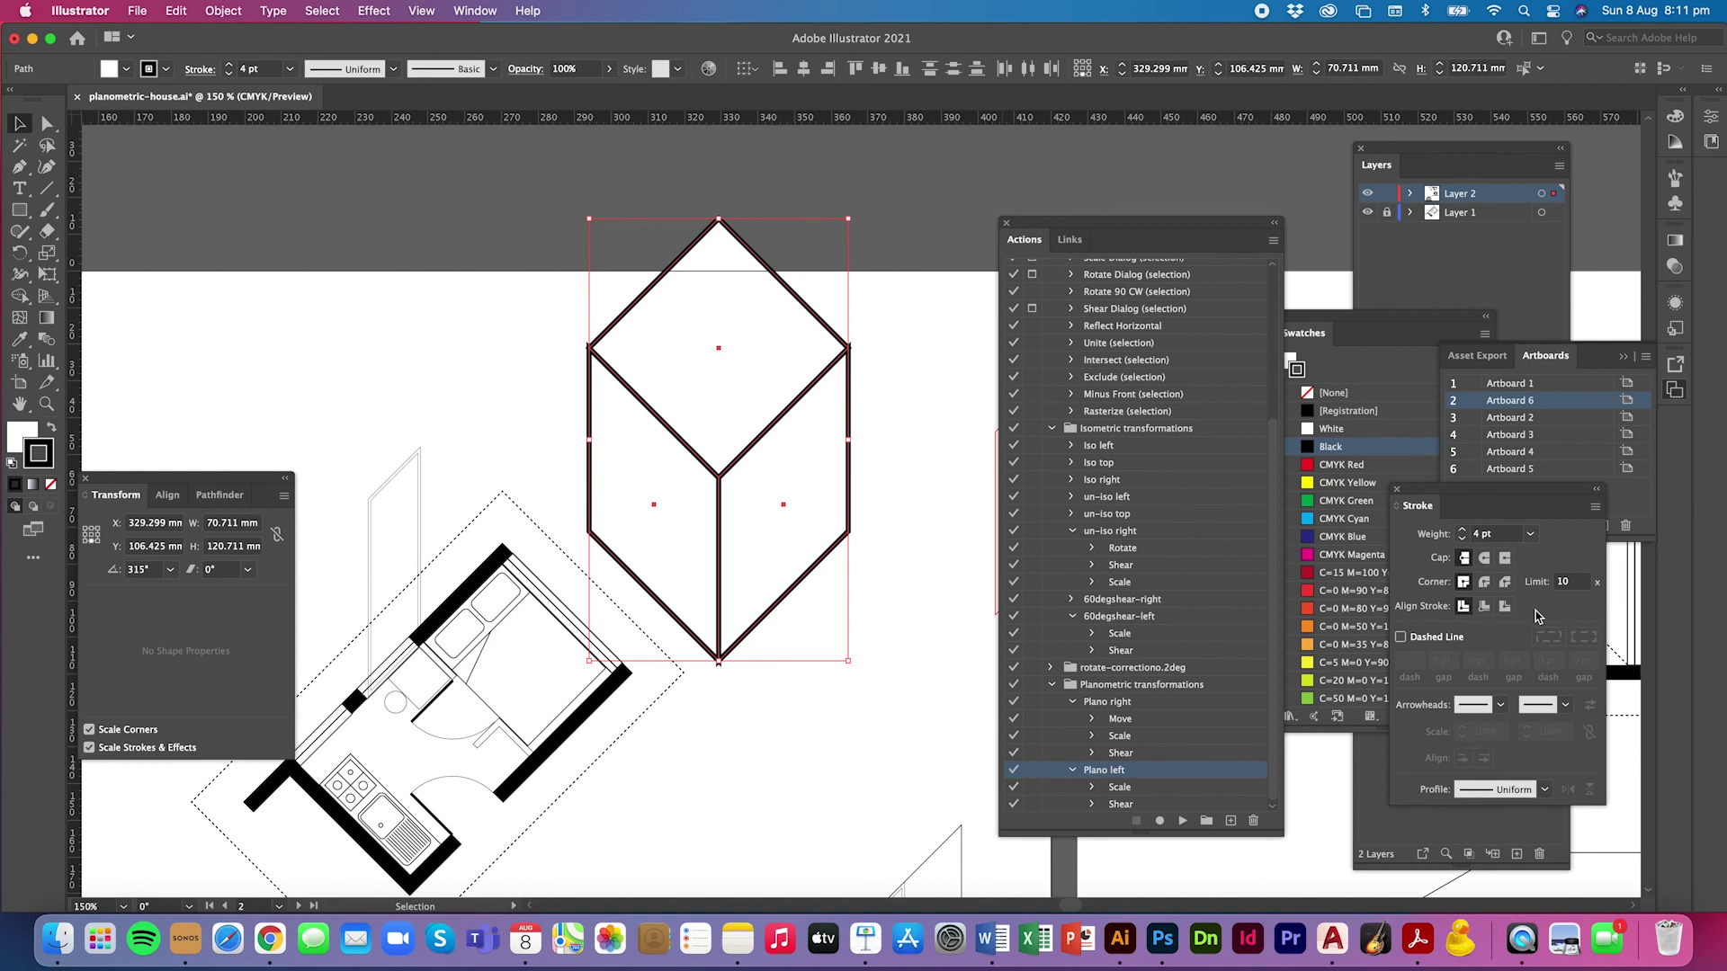
click(1485, 583)
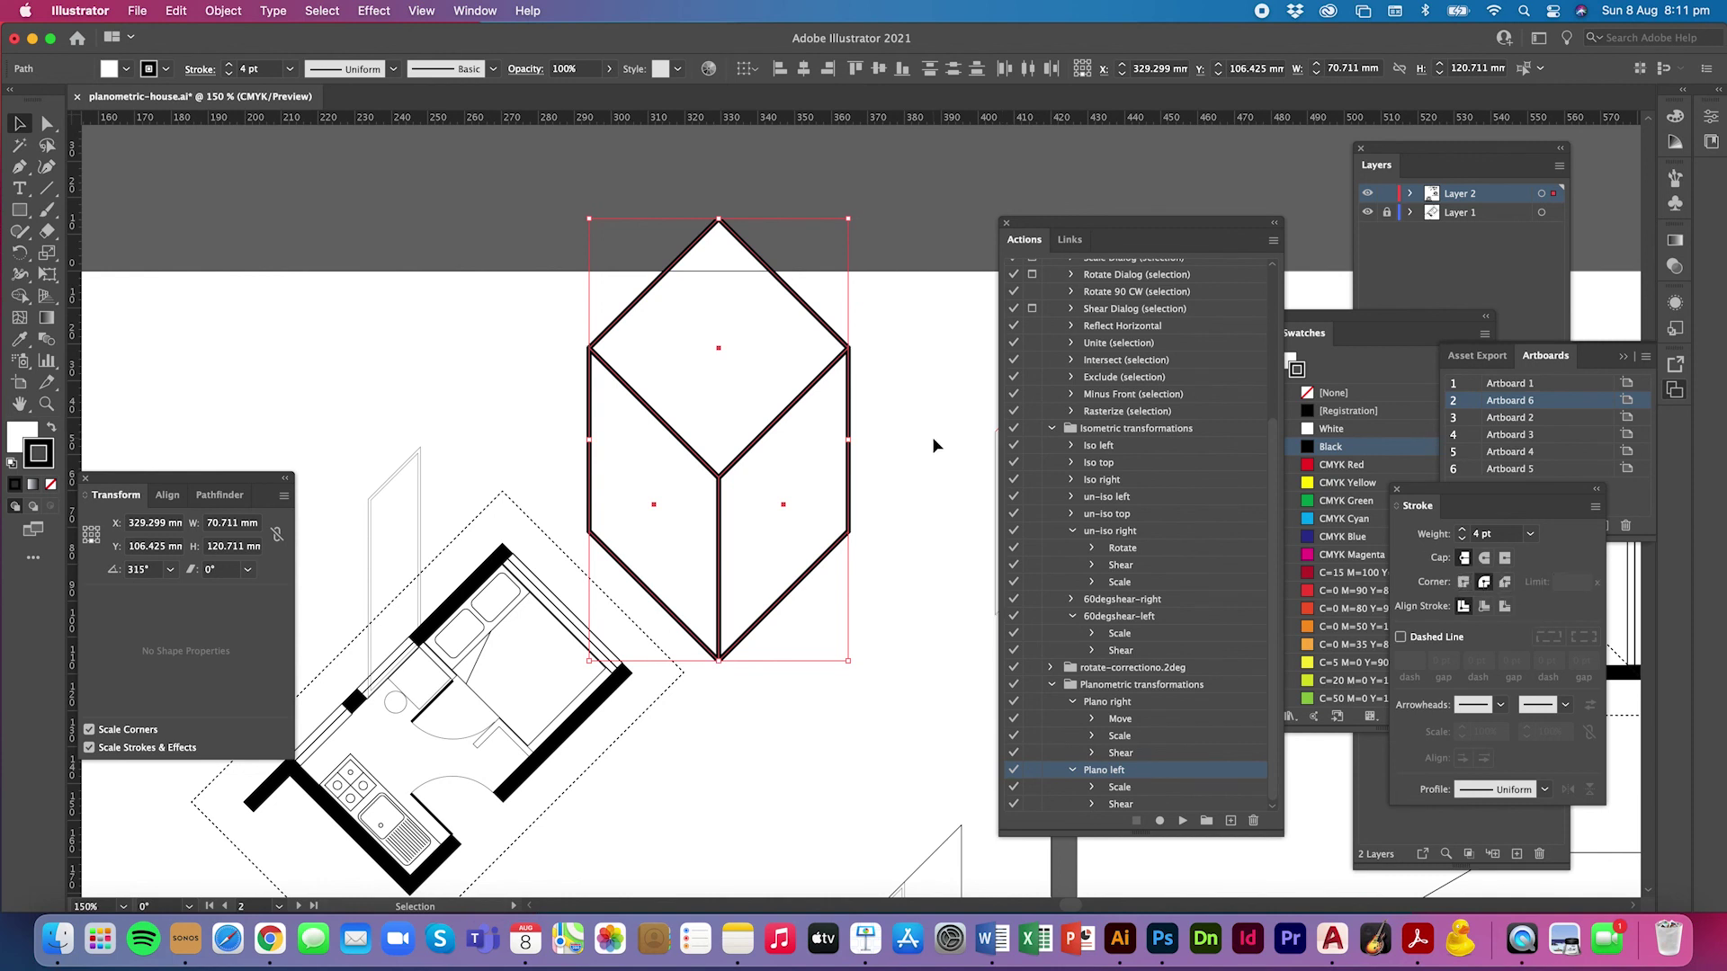
click(928, 436)
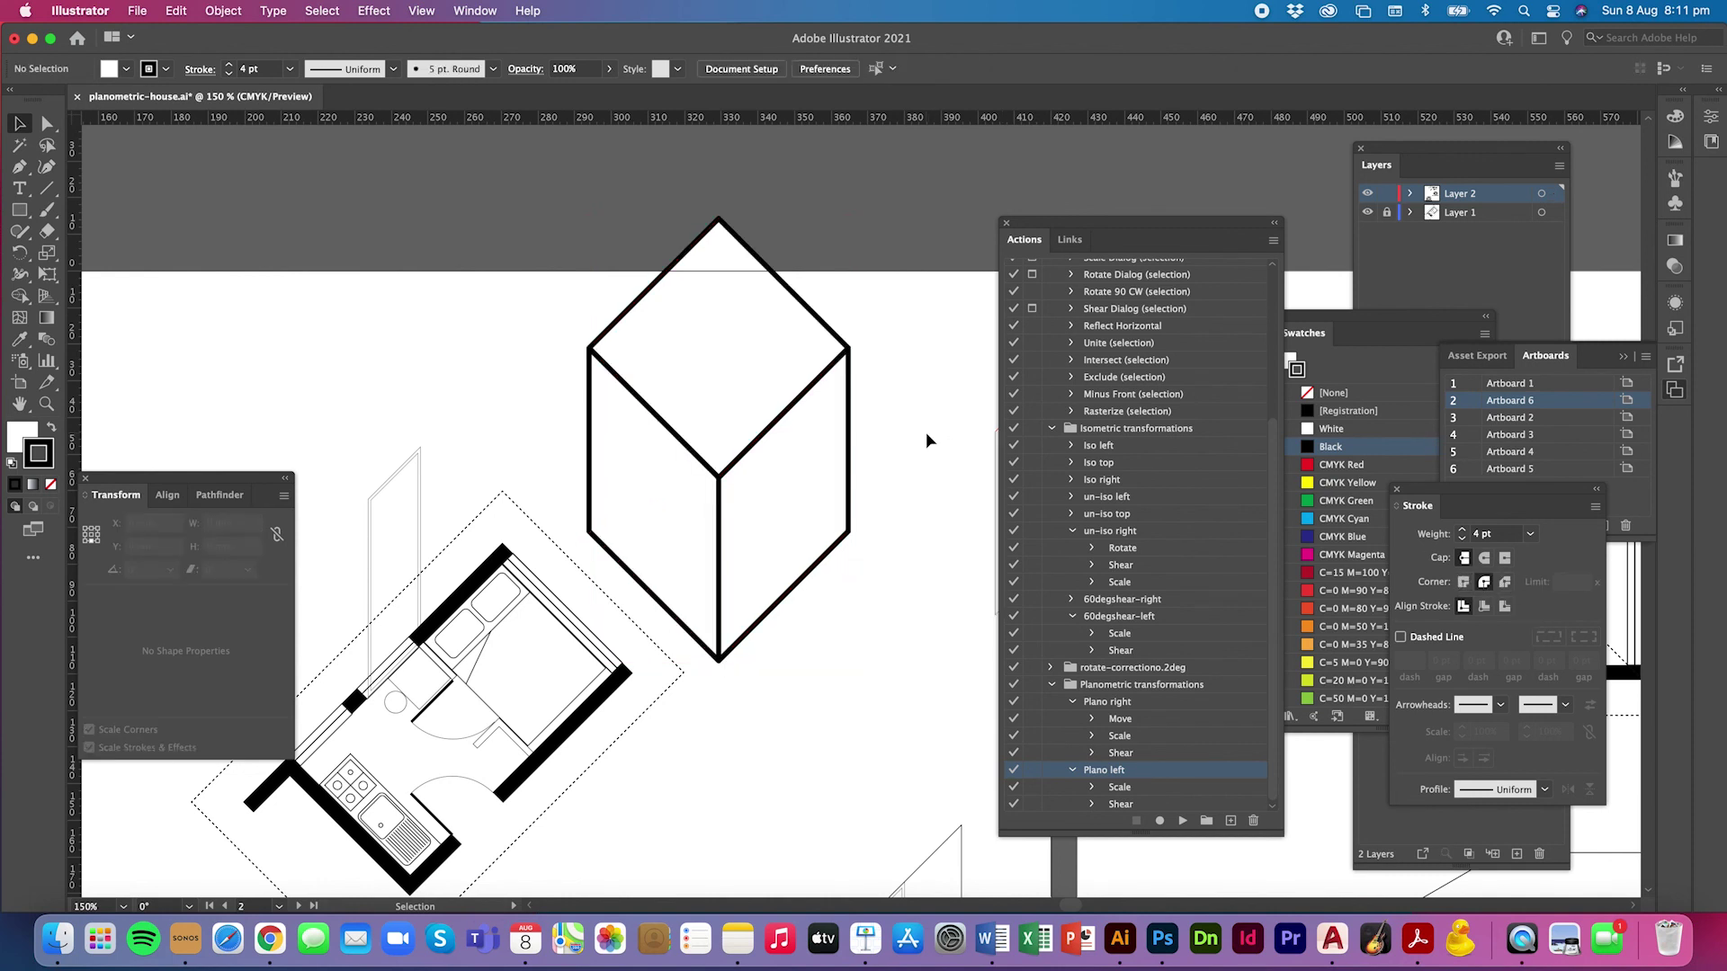